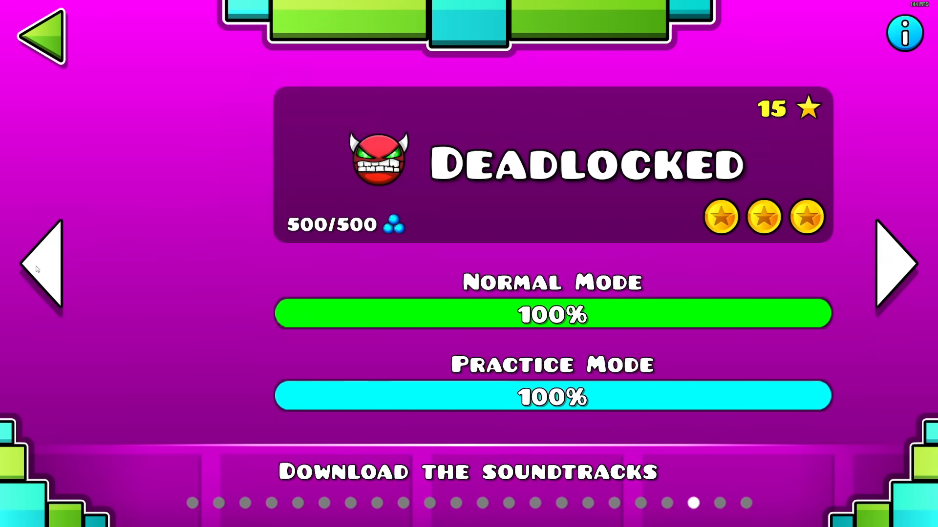
Browse backward through the official levels from Deadlocked
left_click(38, 267)
left_click(40, 266)
left_click(40, 267)
left_click(40, 266)
left_click(39, 266)
left_click(40, 266)
left_click(39, 266)
left_click(39, 266)
left_click(40, 266)
left_click(40, 266)
left_click(7, 266)
left_click(7, 266)
left_click(7, 266)
left_click(7, 266)
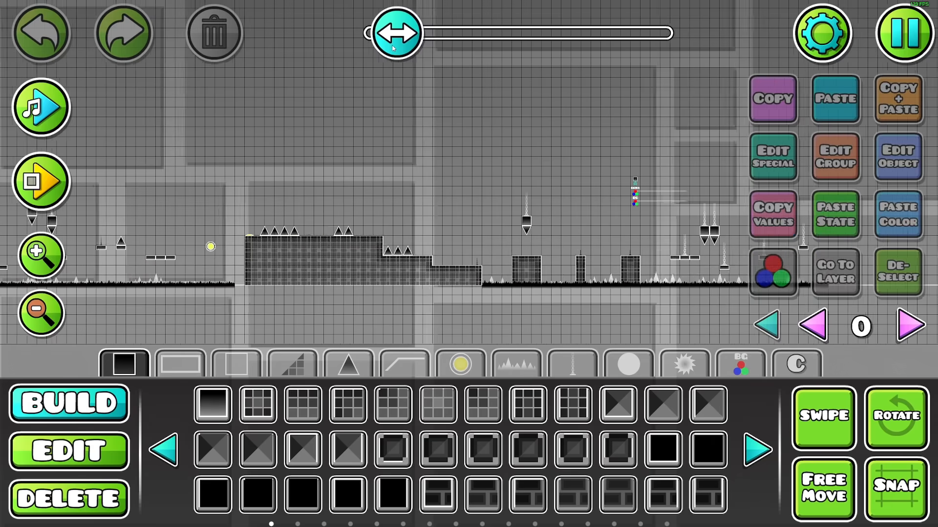
Place a start position just past the yellow orb and the three spikes
left_click_drag(393, 48, 473, 72)
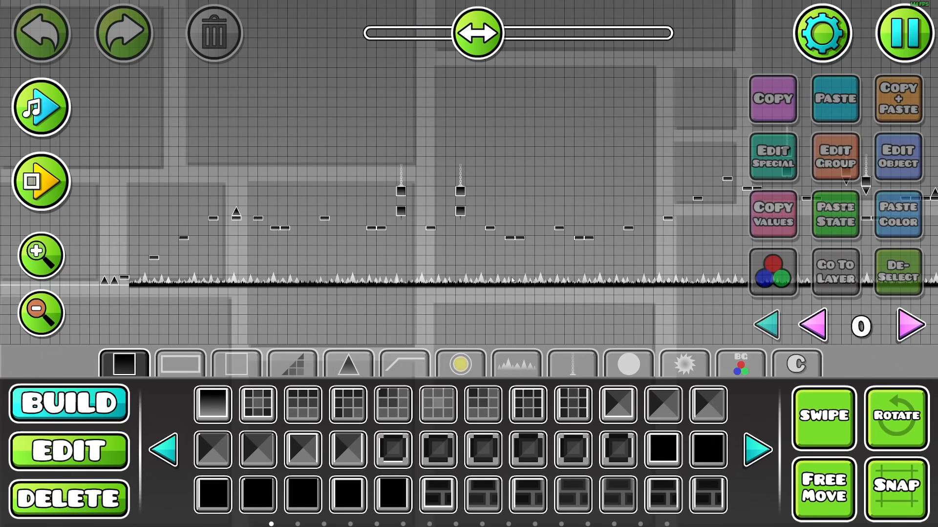
left_click_drag(512, 280, 627, 300)
left_click_drag(394, 292, 543, 299)
scroll(312, 283, "up", 1)
left_click_drag(300, 281, 496, 259)
left_click(724, 363)
left_click(213, 406)
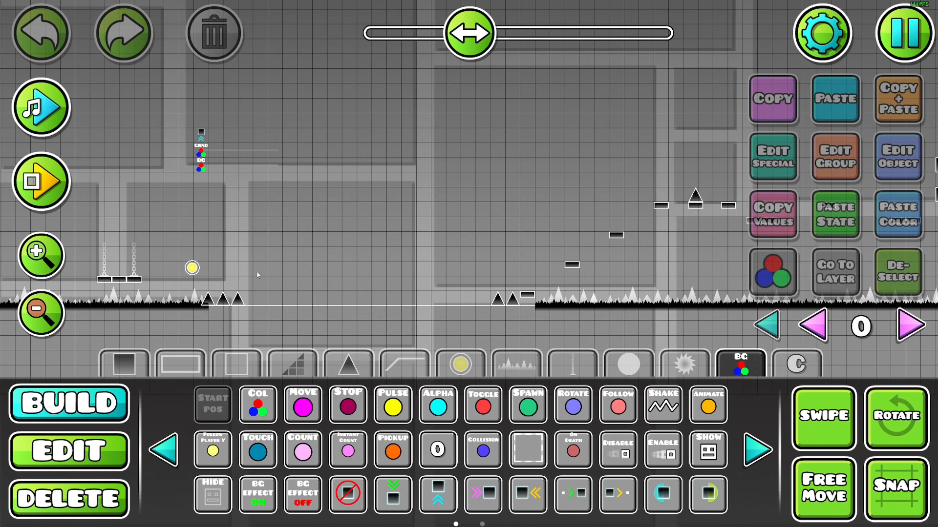
left_click(259, 274)
Add an L-shaped 3D edge to the first slab and offset a duplicate slightly up and right
left_click_drag(673, 234, 365, 298)
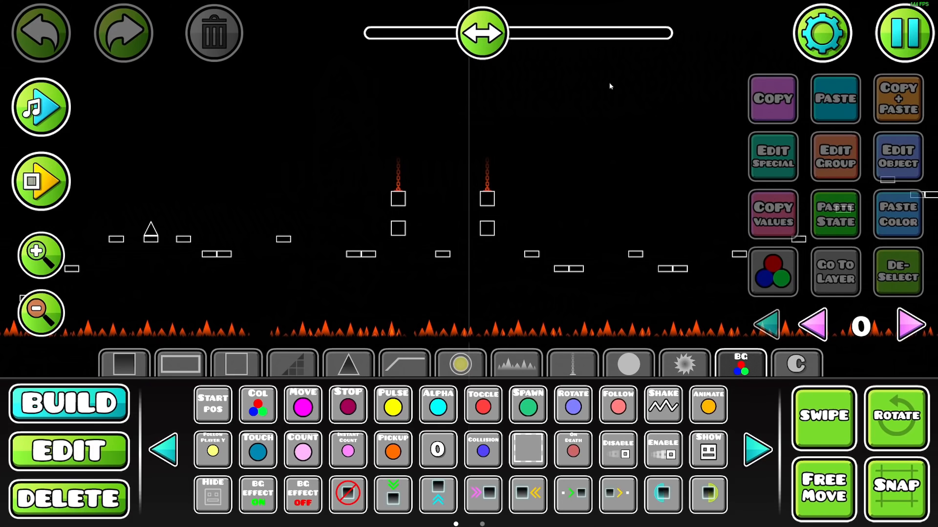
left_click_drag(519, 192, 630, 182)
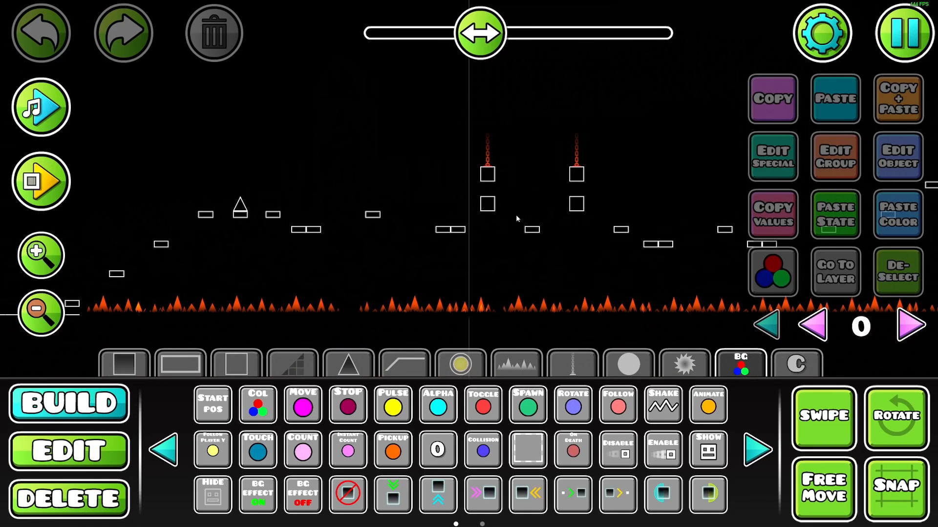
left_click_drag(454, 230, 522, 264)
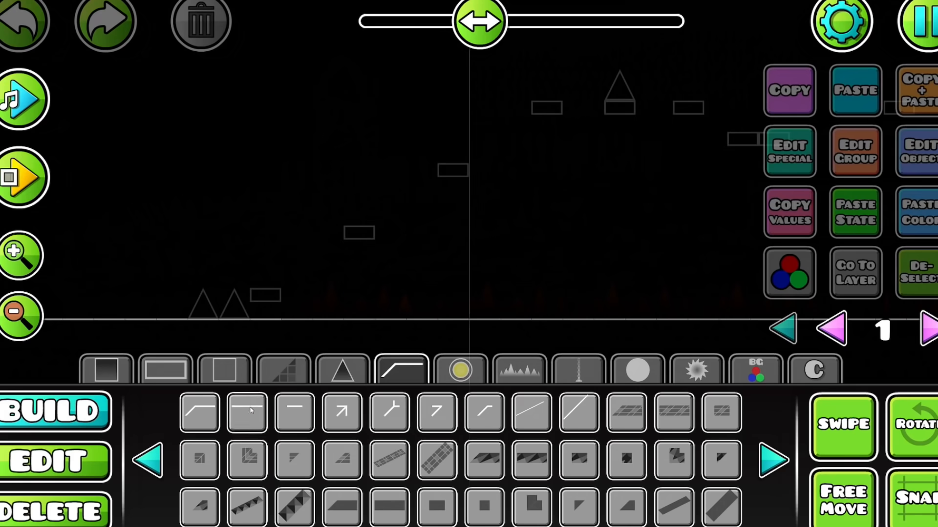
left_click(247, 412)
left_click(273, 272)
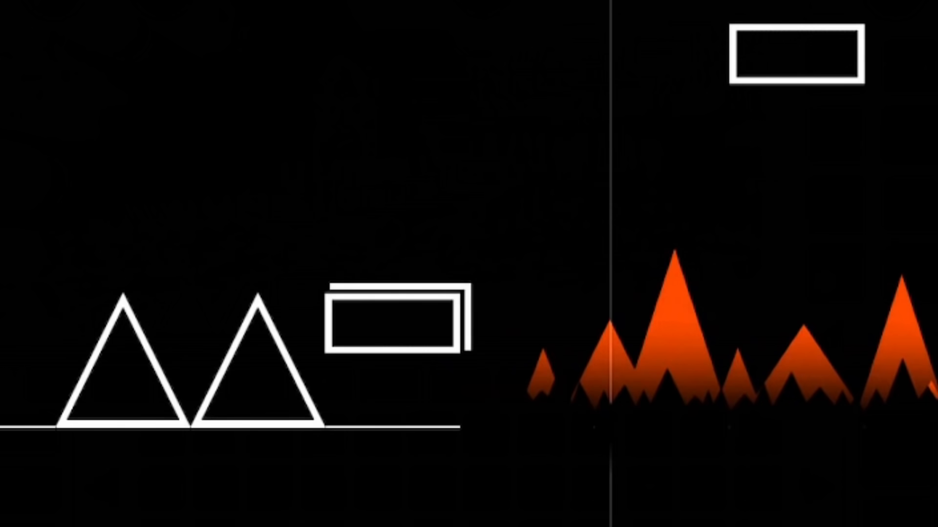
key("ctrl+d")
key("shift+w")
key("shift+d")
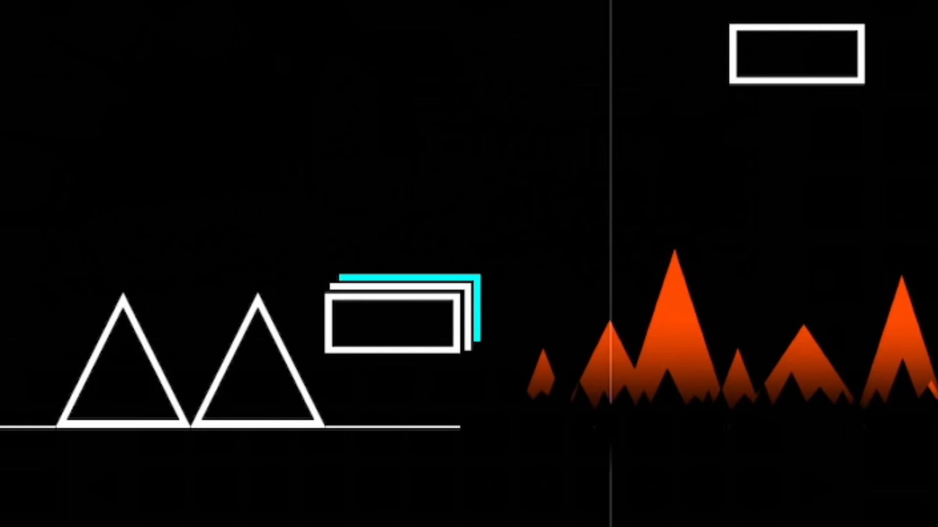
Duplicate the L-shaped edge along the rising platforms, moving the copies onto the slabs after the two spikes
key("ctrl+d")
key("ctrl+d")
key("ctrl+d")
key("ctrl+d")
left_click_drag(932, 321, 937, 353)
key("d")
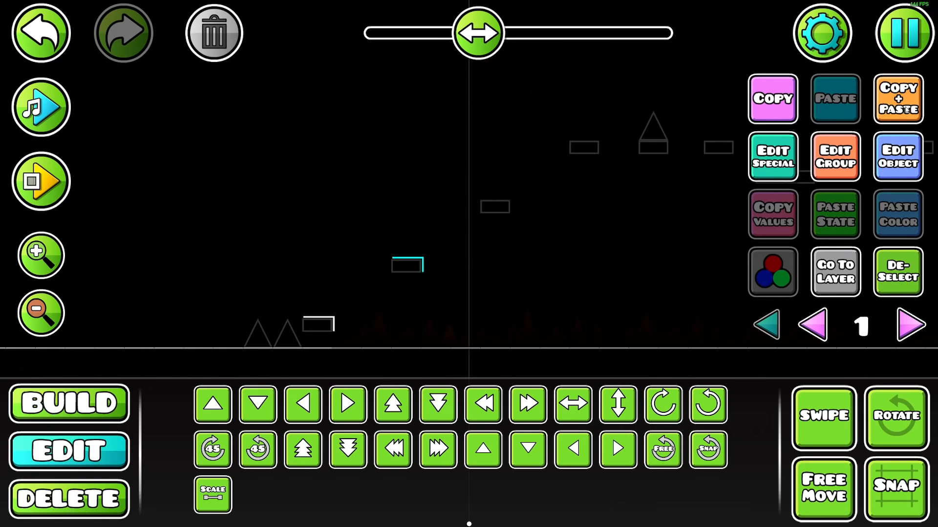
left_click(906, 110)
key("d")
key("d")
key("d")
Continue copying the edge up and right until the slab beneath the single spike has one
left_click_drag(615, 227, 572, 253)
key("w")
key("w")
key("w")
left_click(877, 110)
key("d")
key("d")
left_click_drag(354, 370, 142, 396)
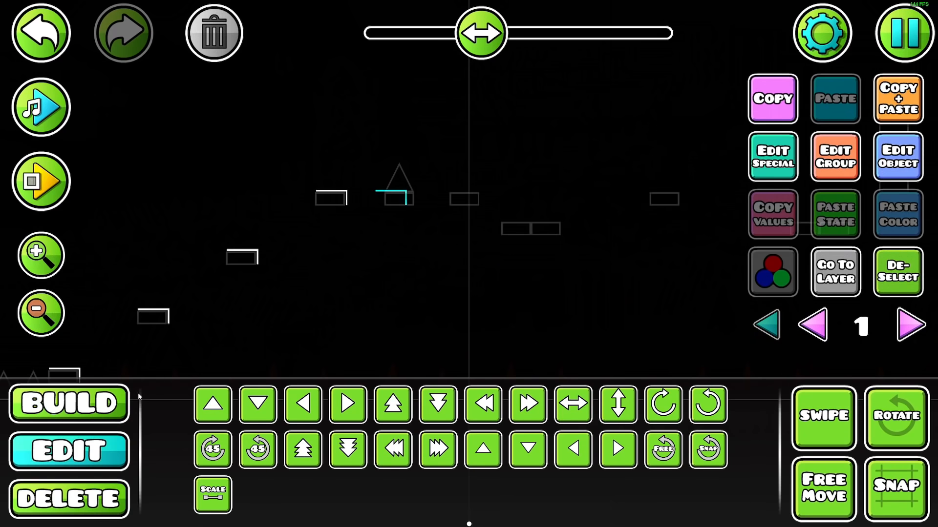
Turn off Preview Mode in the level editor
left_click(39, 258)
left_click_drag(114, 188, 169, 244)
key("Escape")
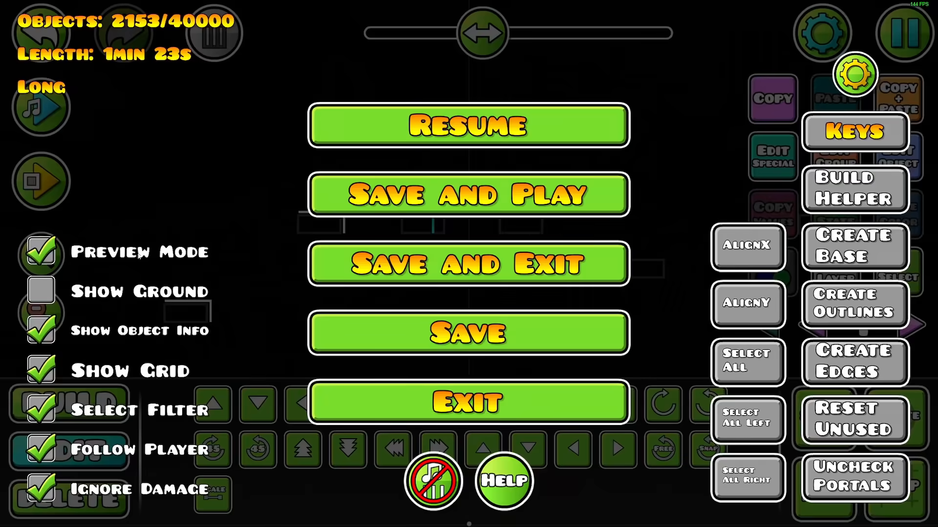
key("Escape")
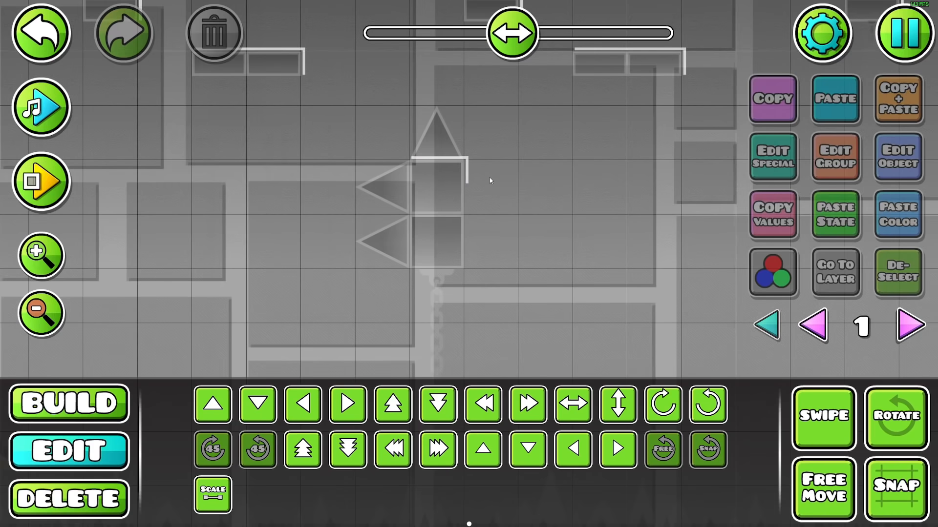
Duplicate edge lines to outline the double slabs and the top and right side of the two-block spiked pillar
left_click(467, 176)
key("Delete")
left_click(448, 159)
left_click(885, 110)
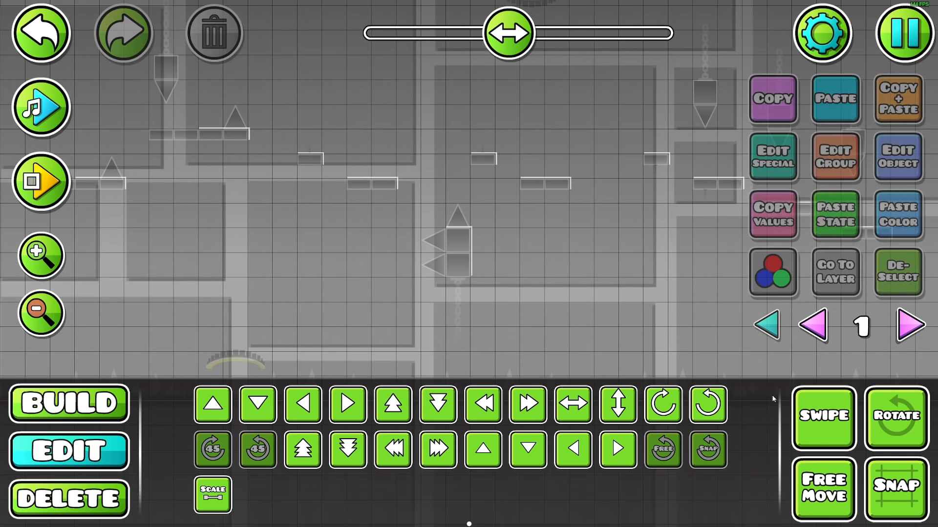
left_click(813, 415)
left_click(447, 220)
left_click(913, 108)
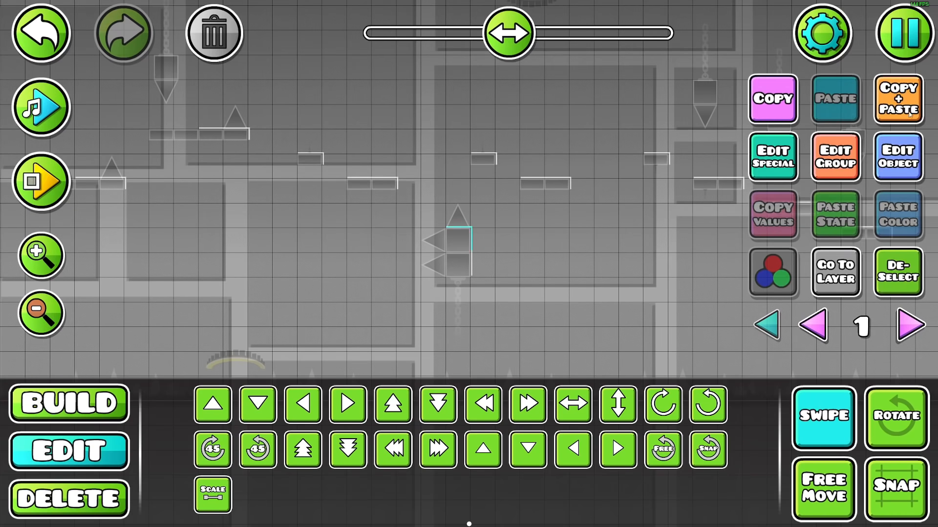
Shift the copied edge lines left and up in grid steps to outline the remaining blocks
left_click_drag(417, 274, 576, 285)
key("a")
key("a")
key("a")
key("w")
key("w")
key("a")
key("a")
key("w")
left_click_drag(537, 236, 619, 294)
key("a")
key("a")
key("a")
key("w")
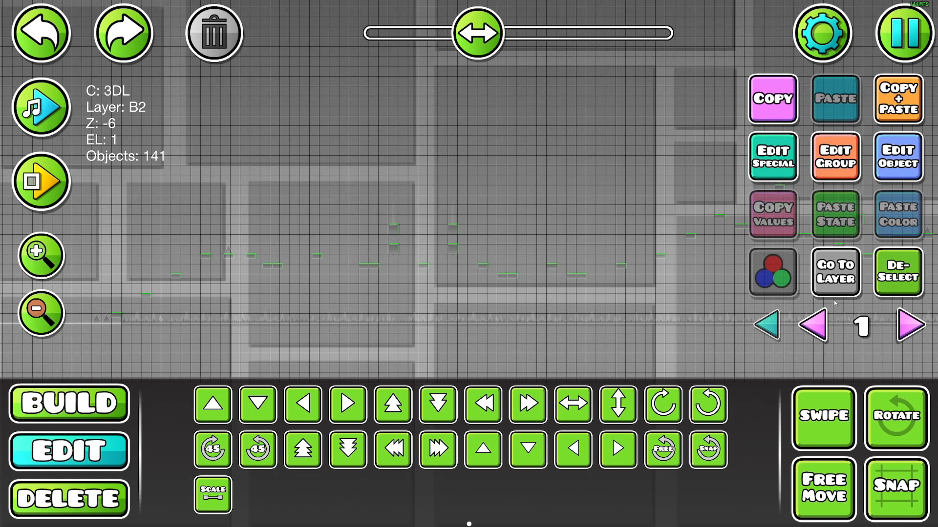
Enable Dont Fade and Dont Enter for all selected edge lines on Z layer B2
left_click(831, 155)
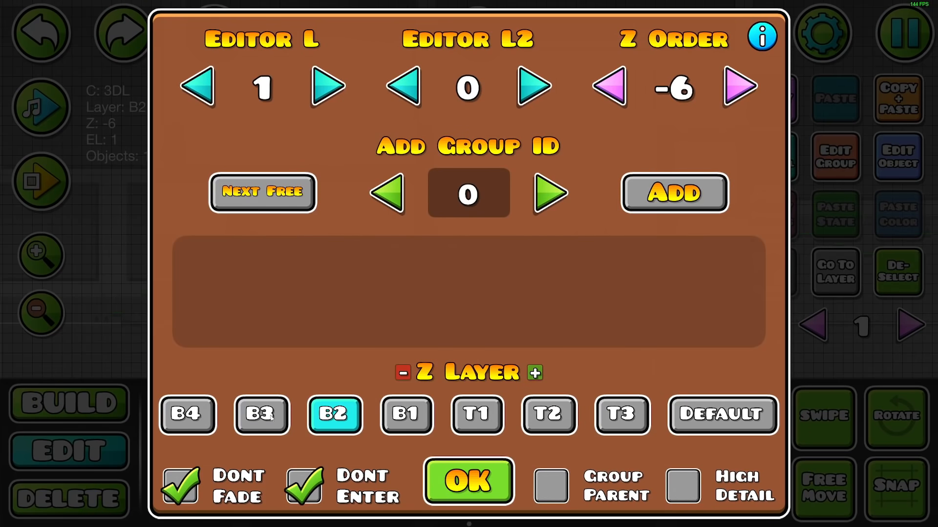
left_click(468, 481)
left_click(855, 348)
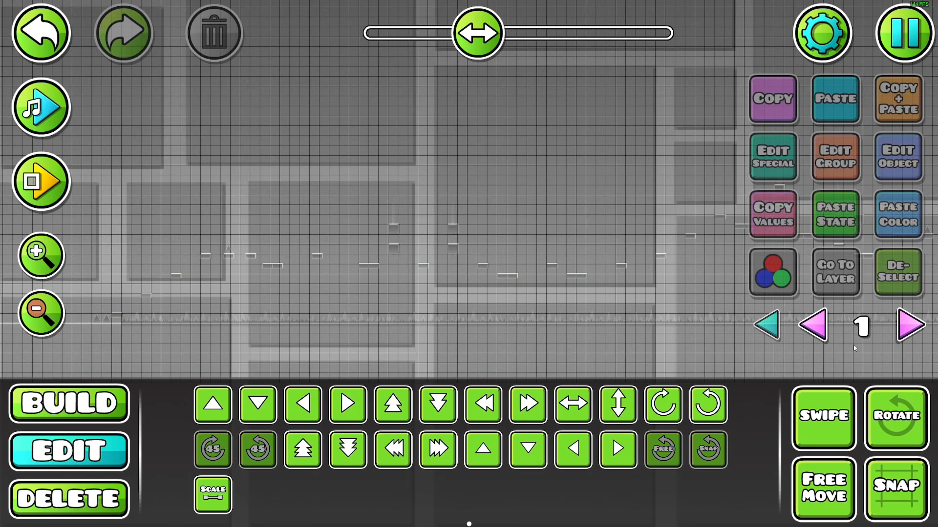
Select the top edge lines of the hanging blocks and set their Z layer to B1
left_click_drag(483, 187, 484, 187)
left_click_drag(478, 33, 487, 33)
left_click_drag(497, 148, 517, 171)
left_click_drag(487, 33, 491, 33)
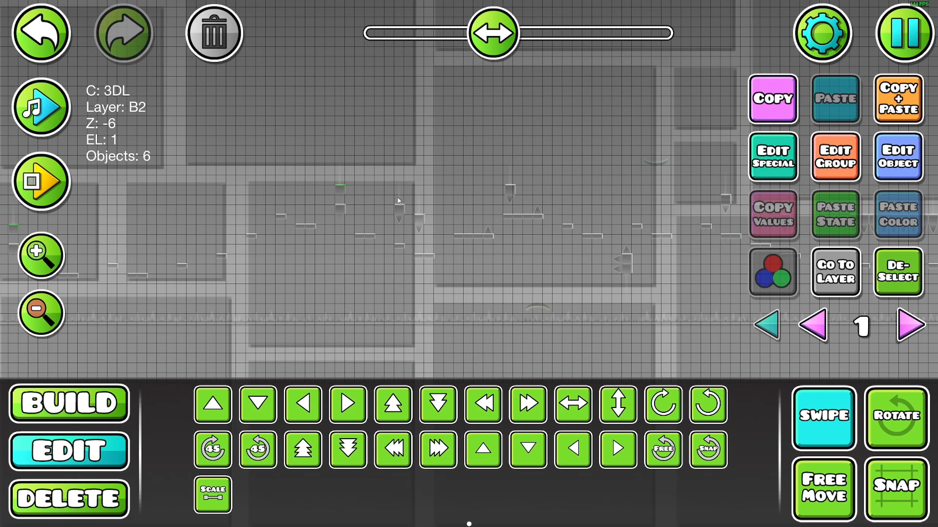
left_click(835, 156)
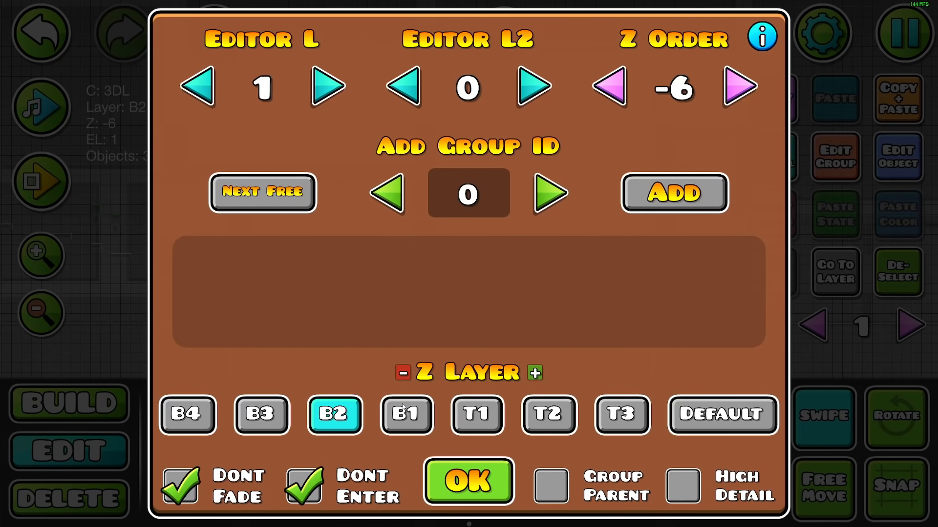
left_click(407, 414)
left_click(468, 481)
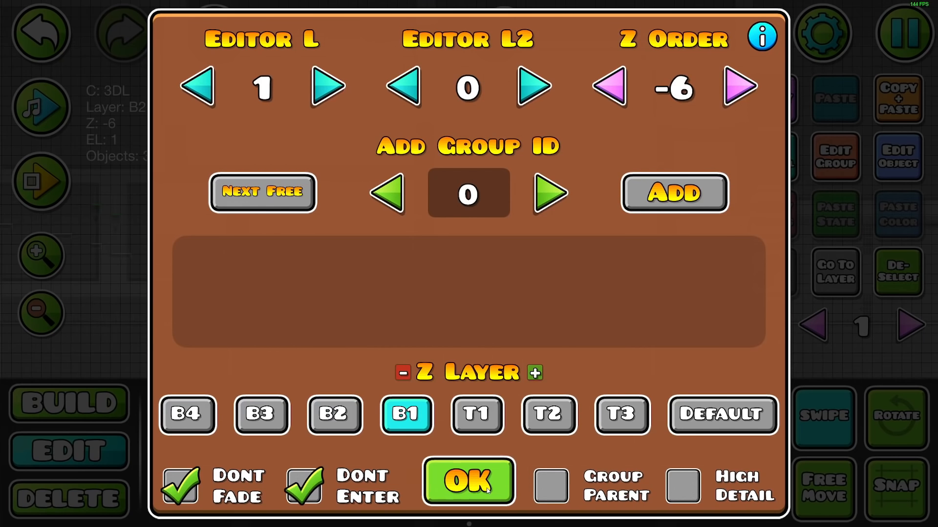
Switch to editor layer 2 and place a solid triangle slope above the left end of the spiked block row
left_click(922, 321)
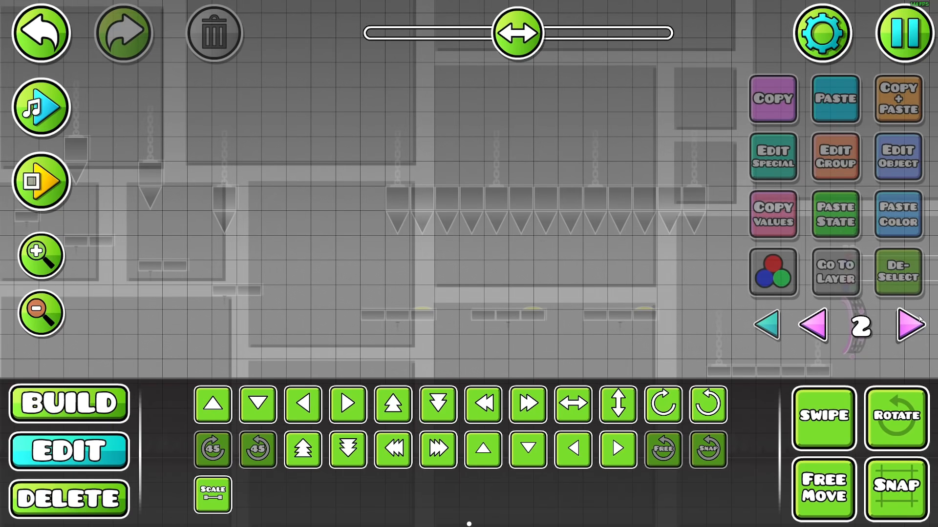
left_click(113, 394)
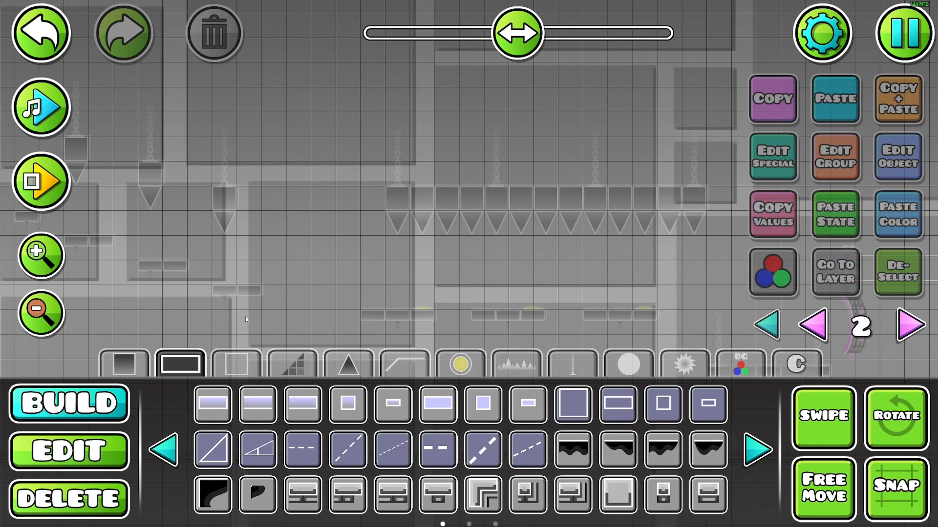
left_click(292, 363)
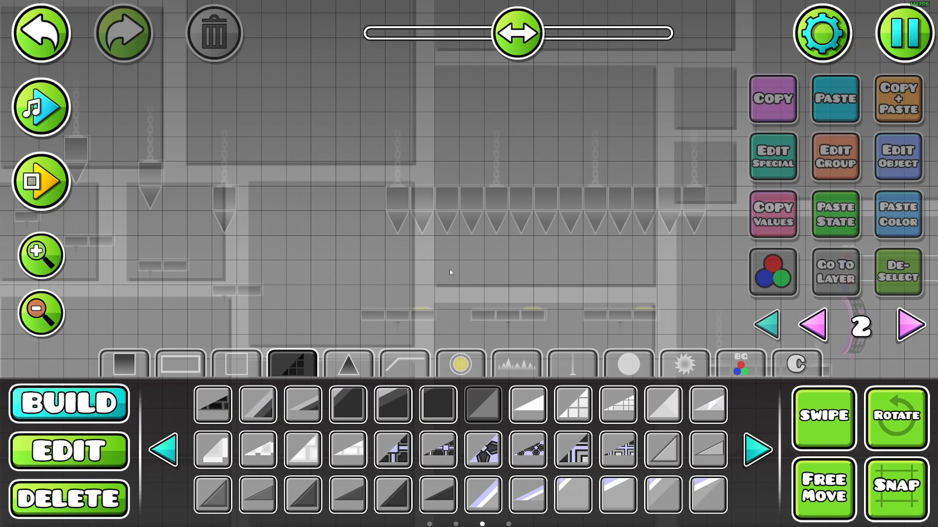
left_click(401, 175)
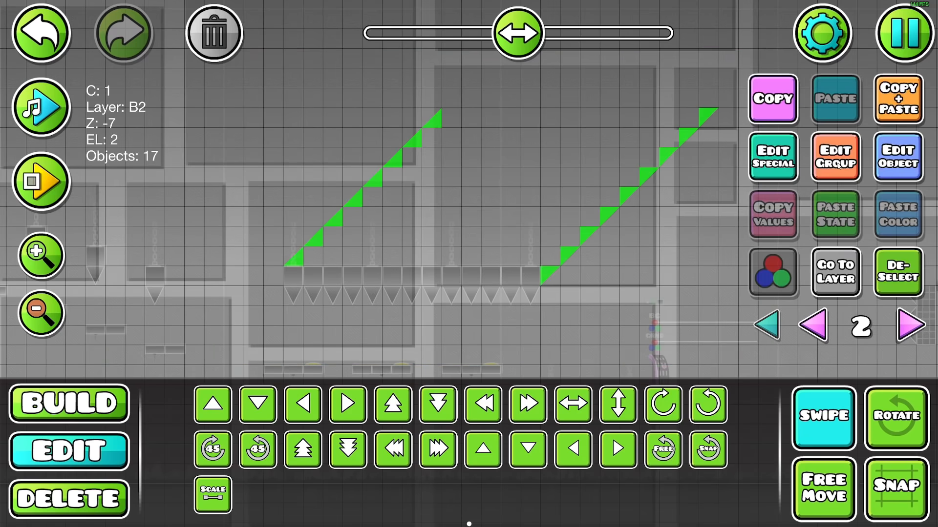
Set the Z layer of the slope pieces along both diagonals to B1
left_click(837, 166)
left_click(405, 414)
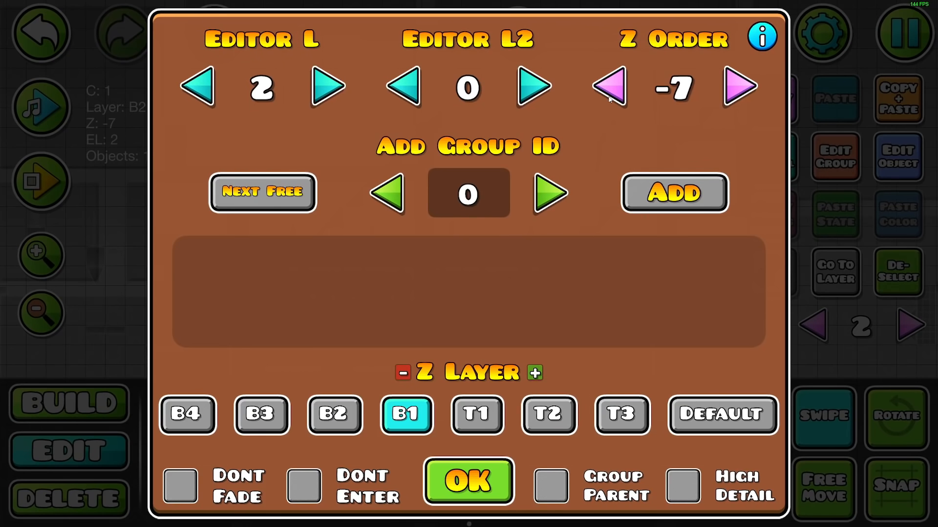
left_click(457, 498)
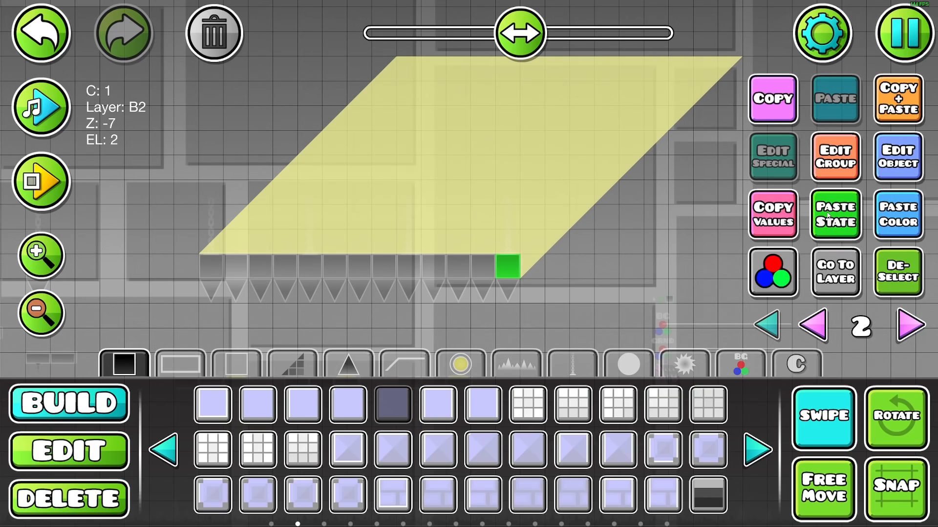
Apply the copied state and color, and fill the light beam with square pieces across the spiked block row
left_click(835, 214)
left_click(898, 215)
left_click_drag(481, 266, 210, 264)
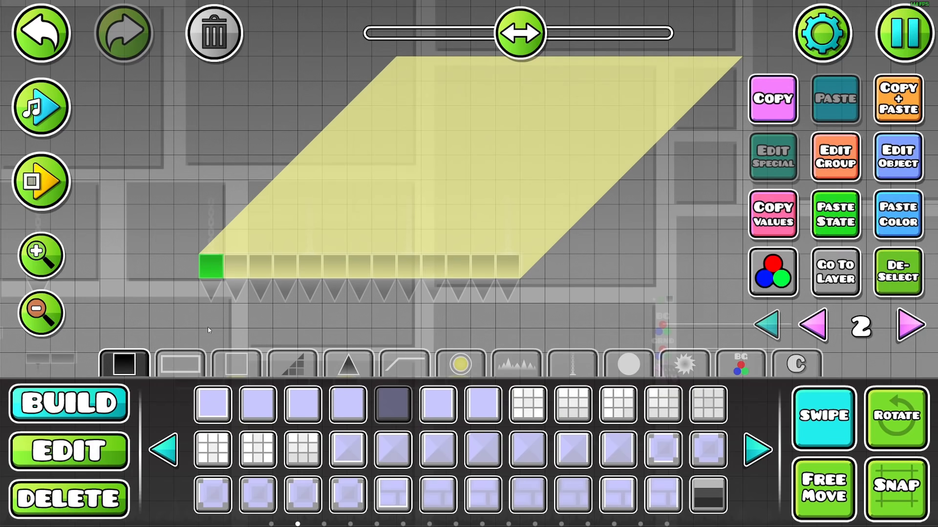
Scale up the light beam pieces slightly so the glow extends beyond the spiked block row
key("2")
key("ctrl+a")
left_click(212, 495)
left_click_drag(415, 132, 427, 132)
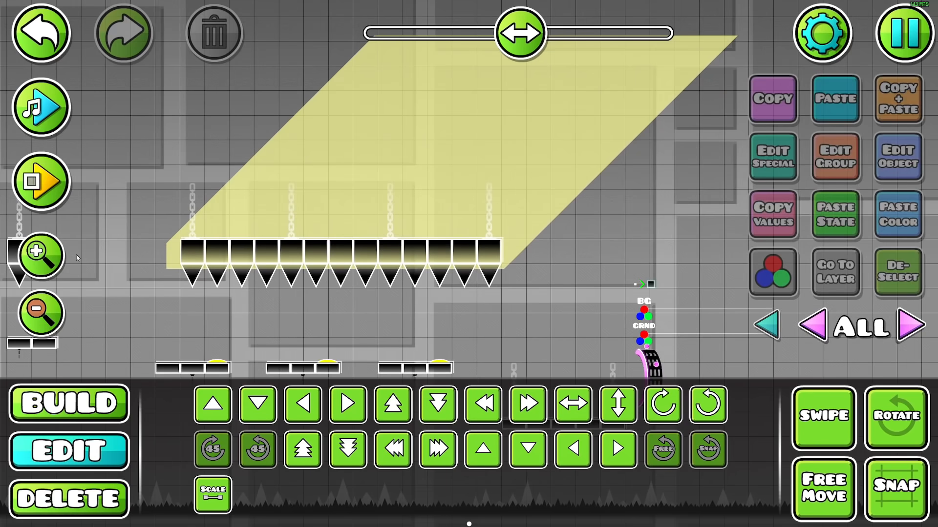
scroll(454, 239, "up", 5)
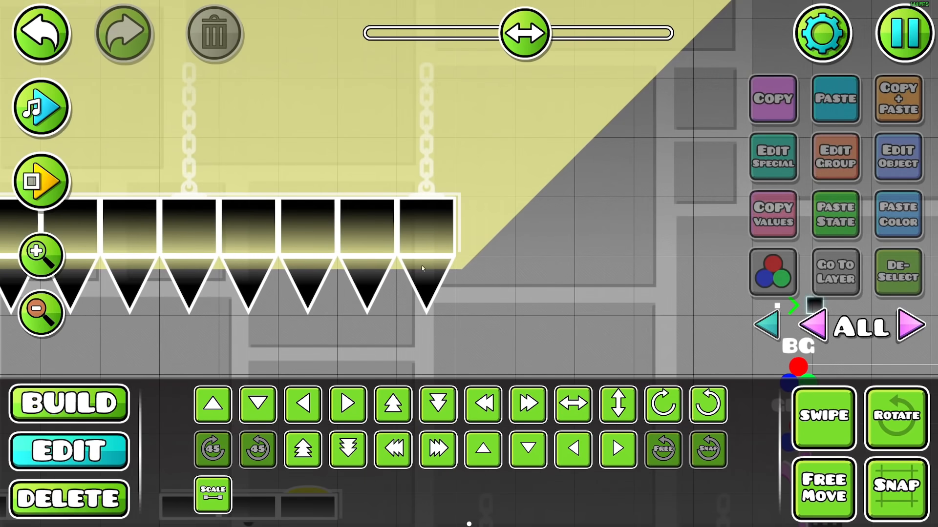
scroll(440, 267, "down", 4)
Give the light beam pieces the Dont Fade and Dont Enter options on Z layer B1
left_click_drag(579, 199, 410, 241)
left_click_drag(519, 197, 520, 283)
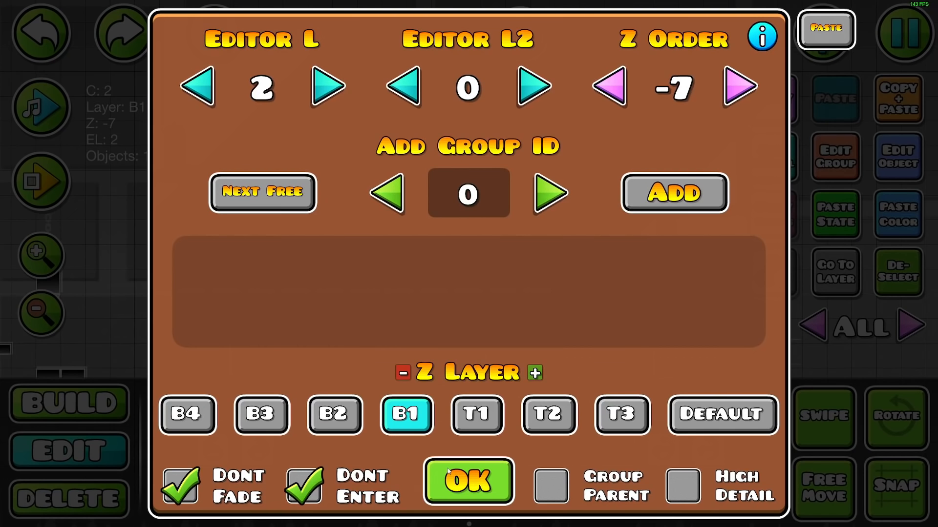
left_click(452, 472)
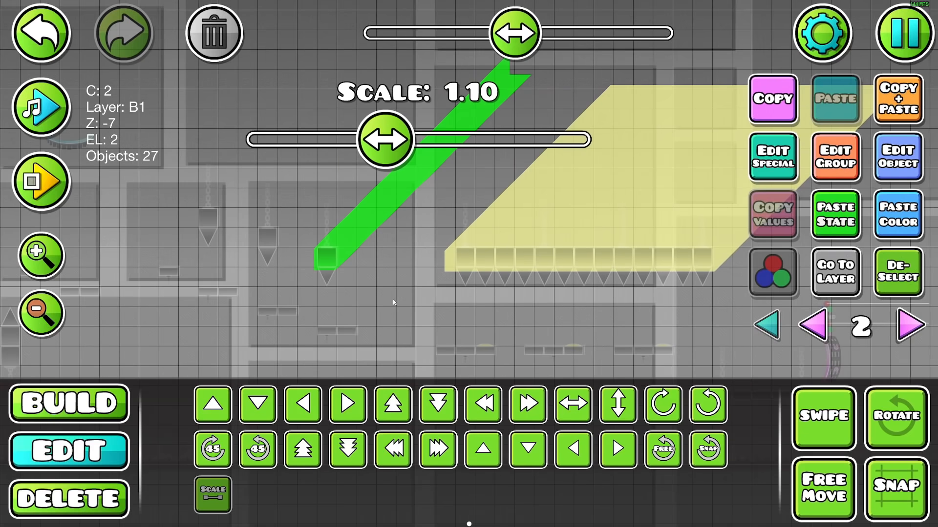
Duplicate the whole narrow light beam and move the copy left and up onto the adjacent hanging spiked block
left_click(526, 200)
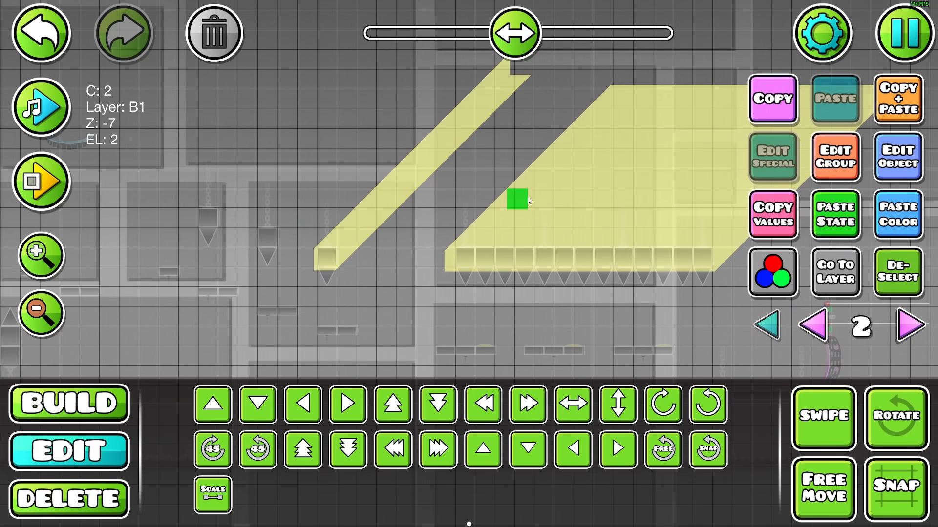
left_click(214, 497)
left_click(897, 271)
left_click(824, 418)
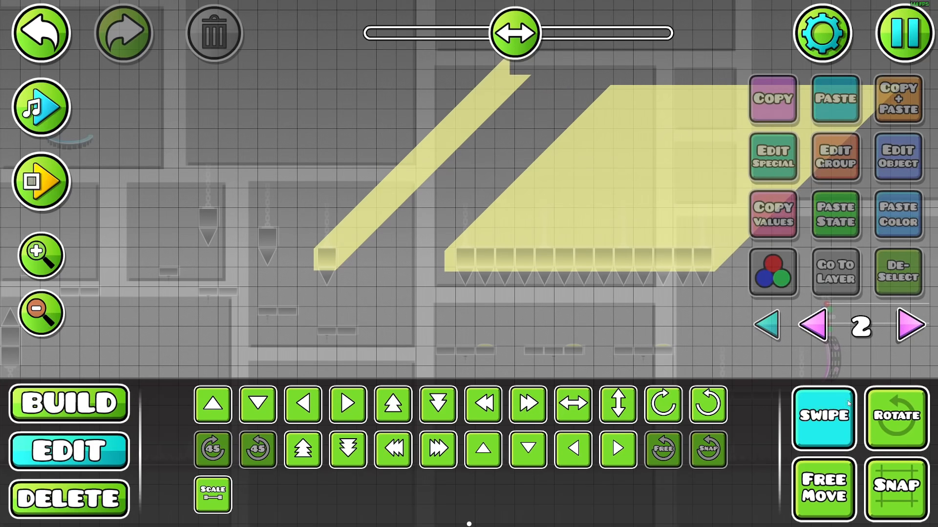
left_click_drag(315, 287, 516, 71)
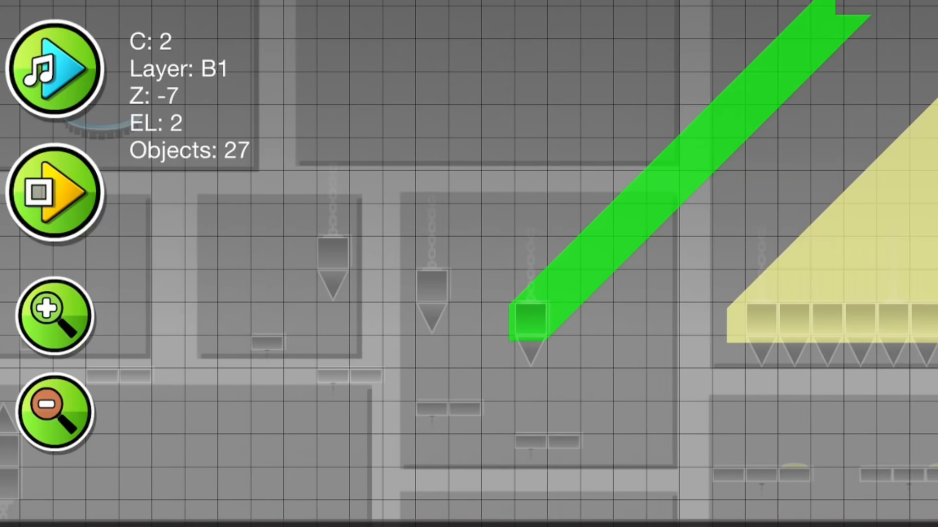
key("ctrl+d")
key("a")
key("a")
key("a")
key("w")
Add another copy of the narrow beam to the leftmost of the three hanging spiked blocks
key("ctrl+d")
key("a")
key("w")
key("a")
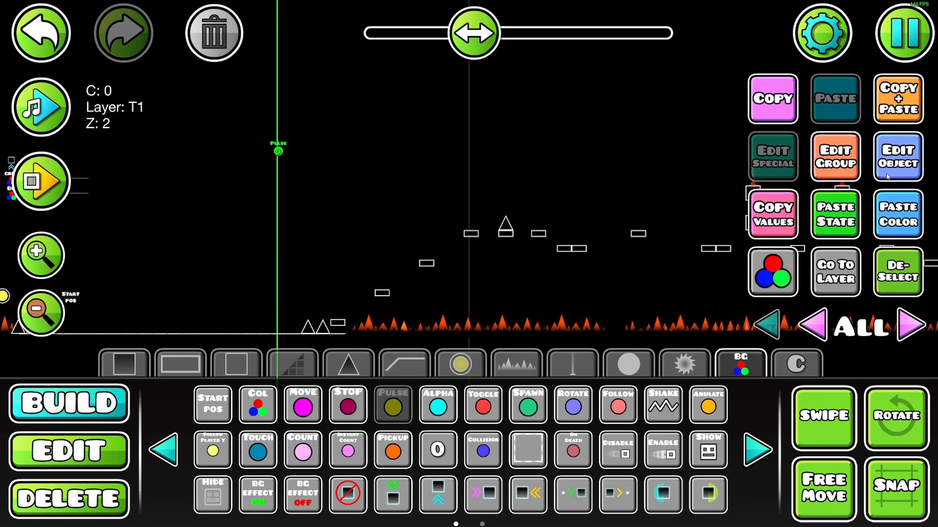
Configure the pulse trigger for group ID 1 with color FFFFFF, fade in .05, hold 0 and fade out 1
left_click(887, 175)
left_click(501, 421)
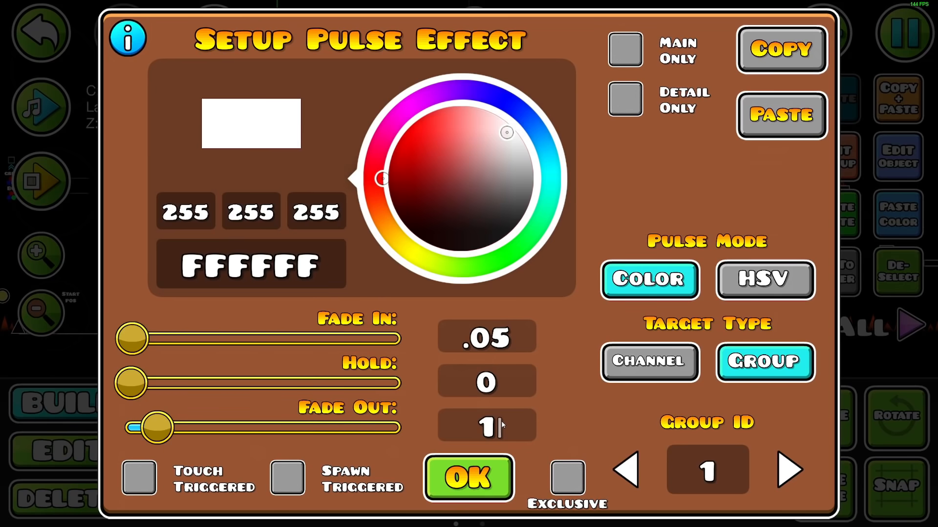
left_click(465, 474)
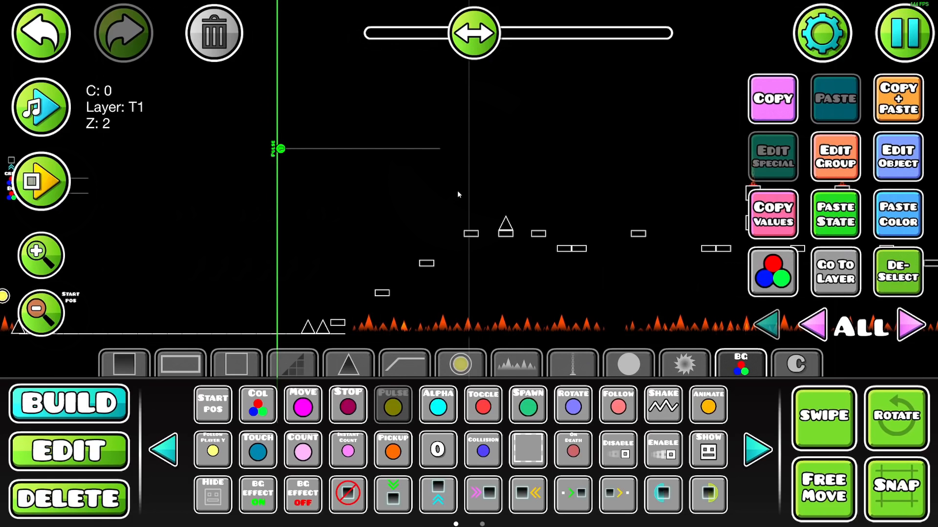
Move the pulse trigger up and set the pulse colors for group ID 1 to 80E6FF and 9CFF80 with fade out 2
key("w")
key("w")
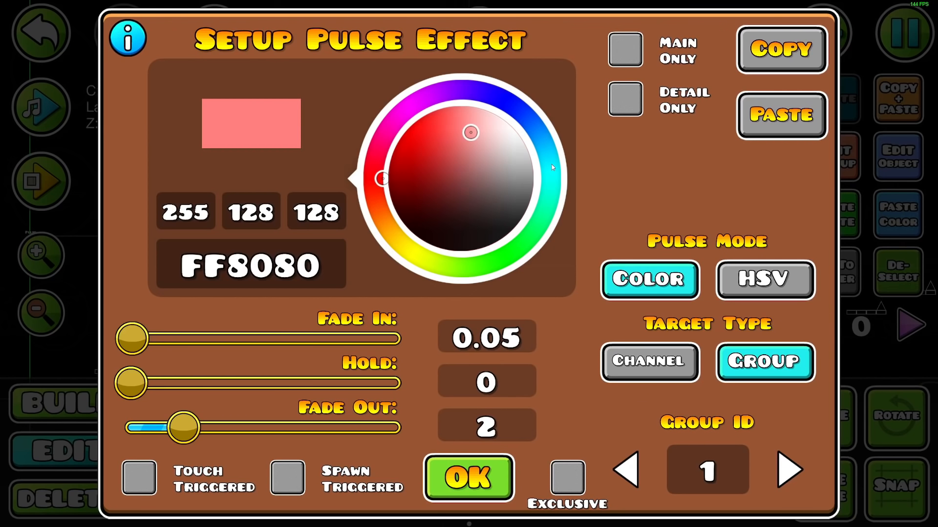
left_click(552, 167)
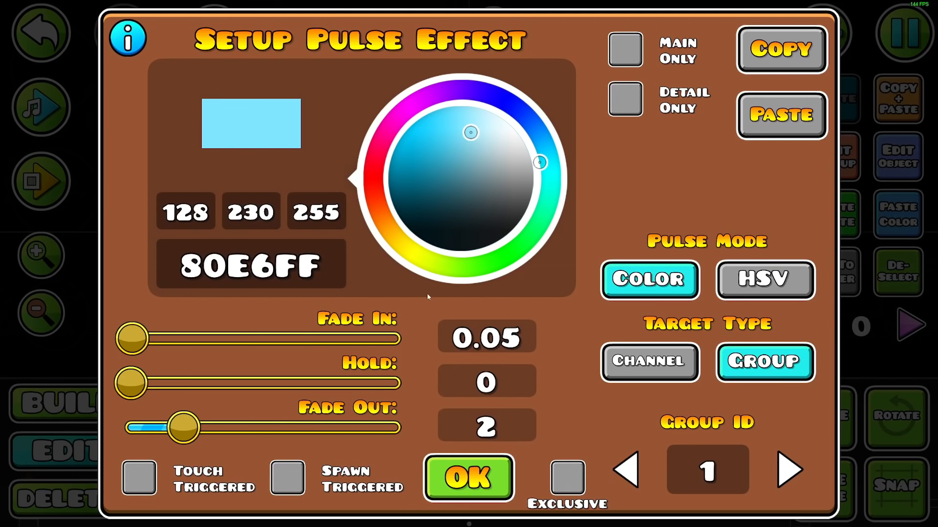
left_click(490, 266)
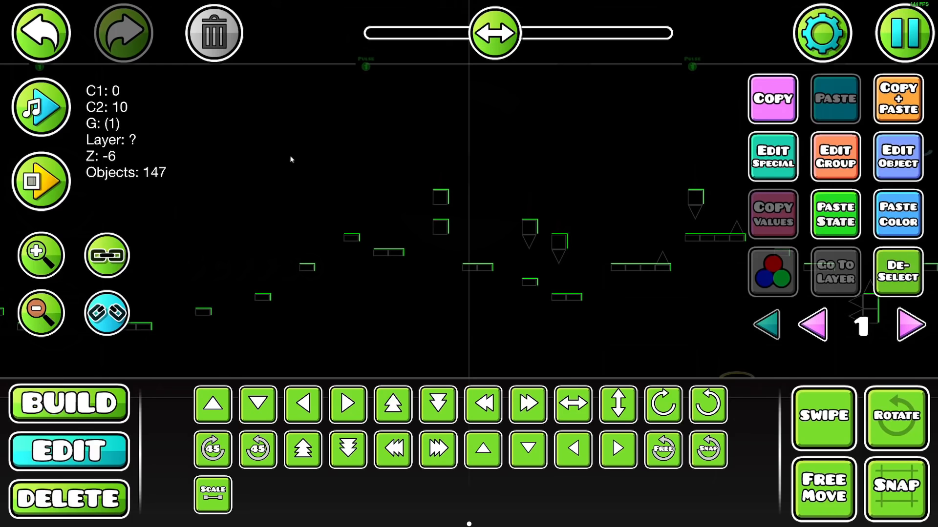
Select the block edge pieces with their pulse triggers from all layers and assign them to editor layer 3
left_click_drag(313, 172, 622, 147)
left_click_drag(353, 248, 655, 302)
left_click(813, 325)
left_click(878, 120)
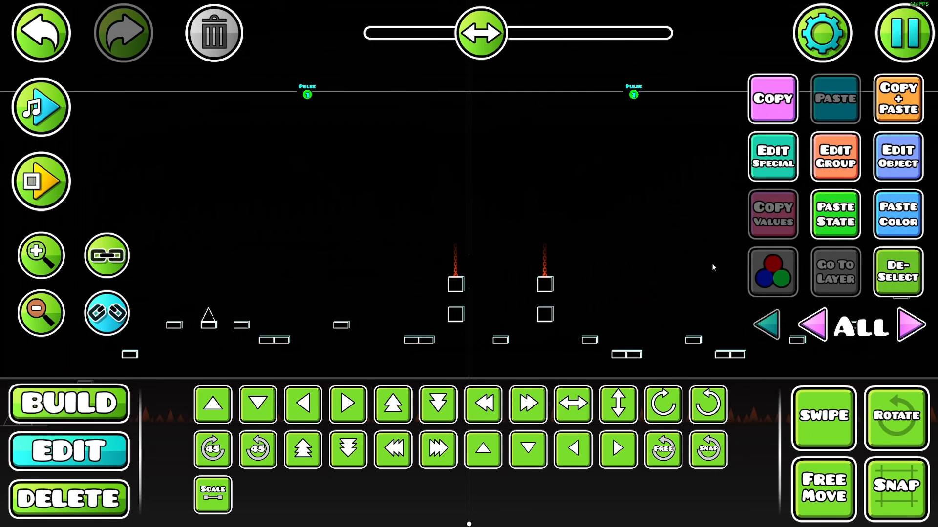
left_click(898, 156)
left_click(330, 88)
left_click(330, 87)
left_click(330, 88)
left_click(329, 88)
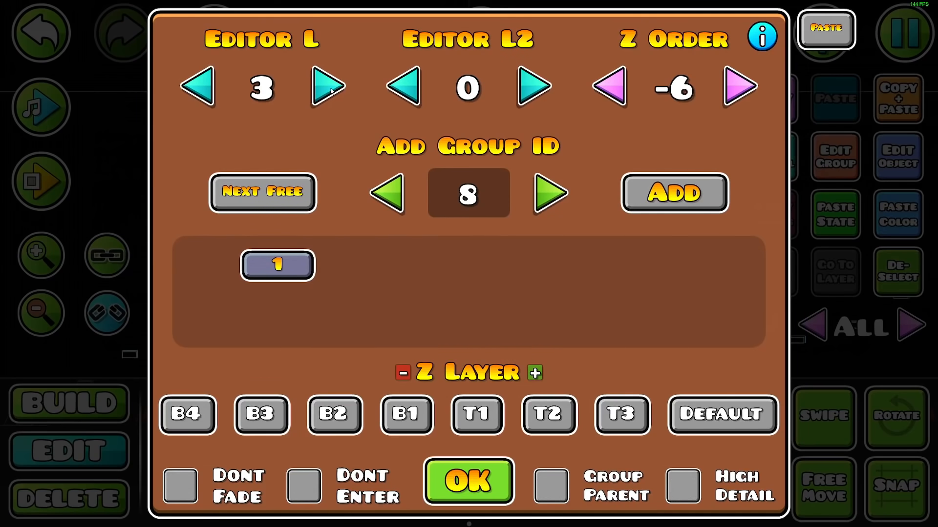
left_click(451, 468)
left_click(448, 453)
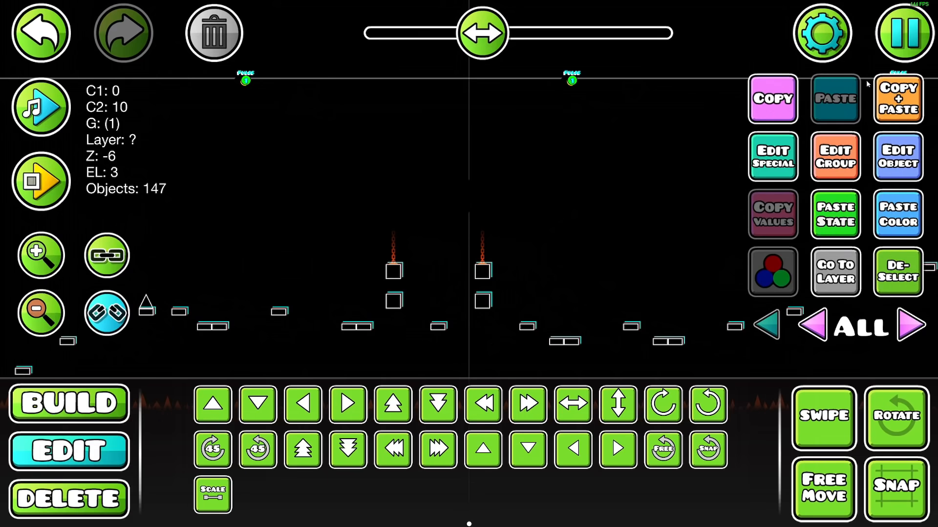
Regroup the copied edges and pulse triggers as group 2 and shift the copy's detail hue up slightly
key("Escape")
key("Escape")
left_click(772, 276)
left_click(227, 148)
left_click_drag(467, 204, 472, 204)
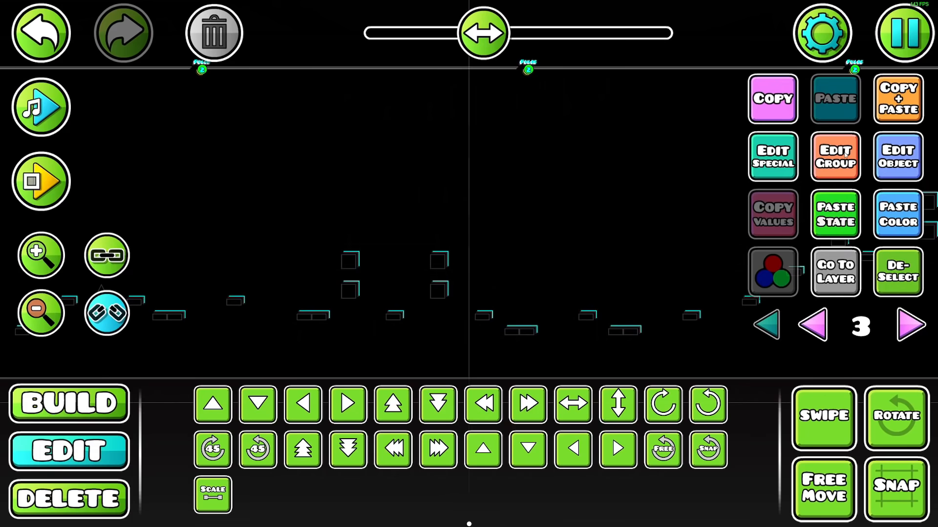
Raise the detail HSV hue of the next edge copy slightly past +25
key("Escape")
key("Escape")
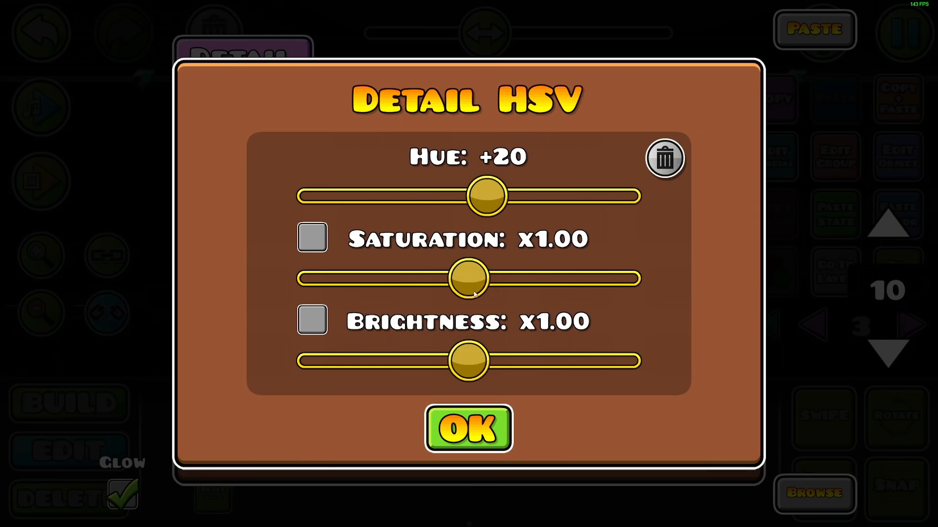
left_click_drag(494, 211, 499, 211)
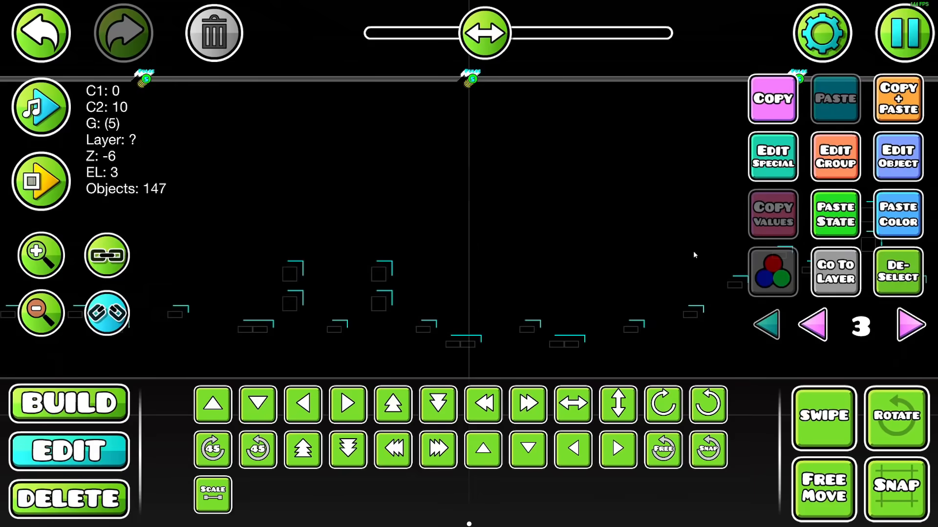
key("Escape")
Continue the diagonal stack with the following edge and trigger copies, shifting the detail hue a little further
left_click(637, 129)
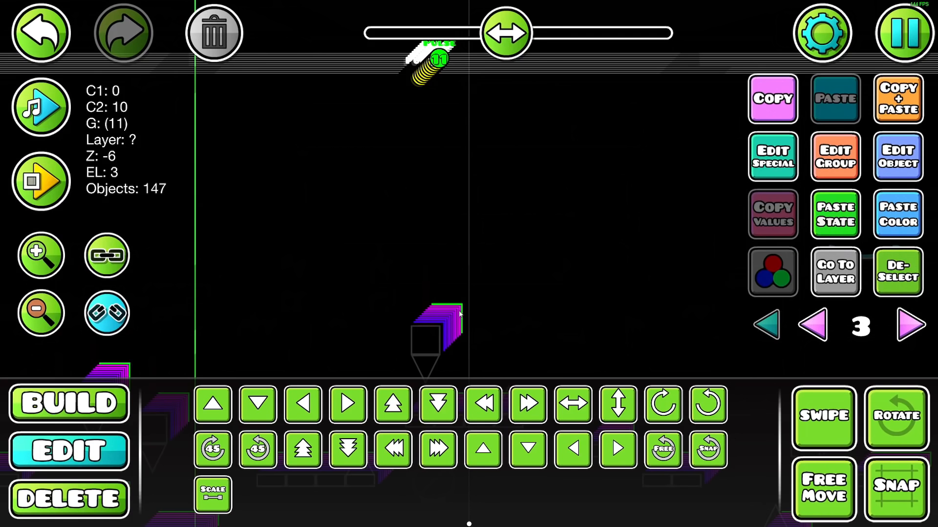
left_click(459, 311)
left_click(458, 311)
left_click_drag(360, 230, 429, 204)
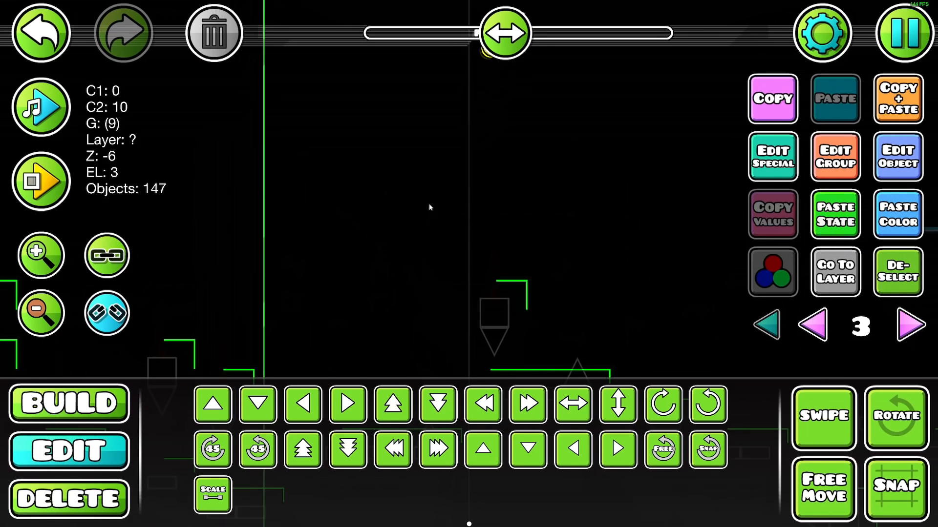
left_click_drag(532, 287, 534, 263)
left_click(470, 282)
left_click(468, 281)
Regroup the next copy of edges and pulse triggers with Build Helper and increase its detail hue another small step
left_click_drag(453, 141, 416, 333)
key("a")
key("d")
left_click_drag(74, 281, 148, 336)
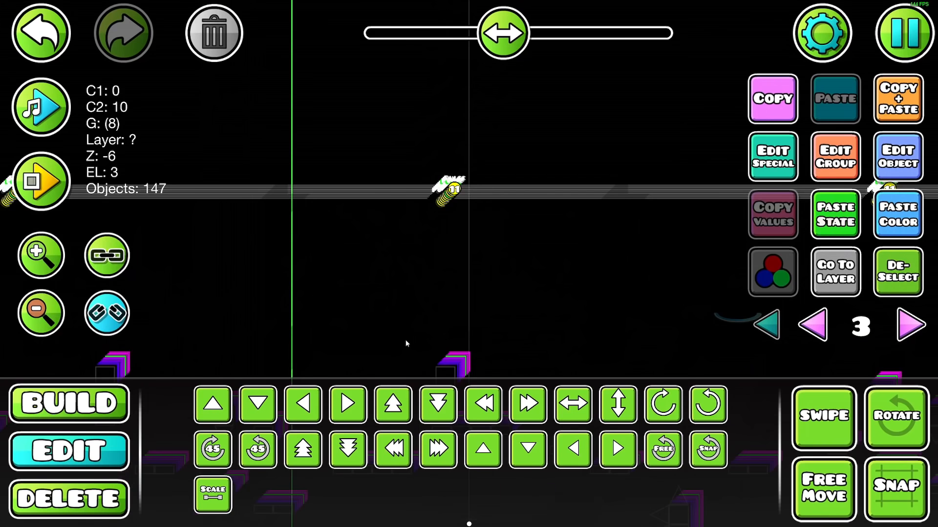
left_click(903, 48)
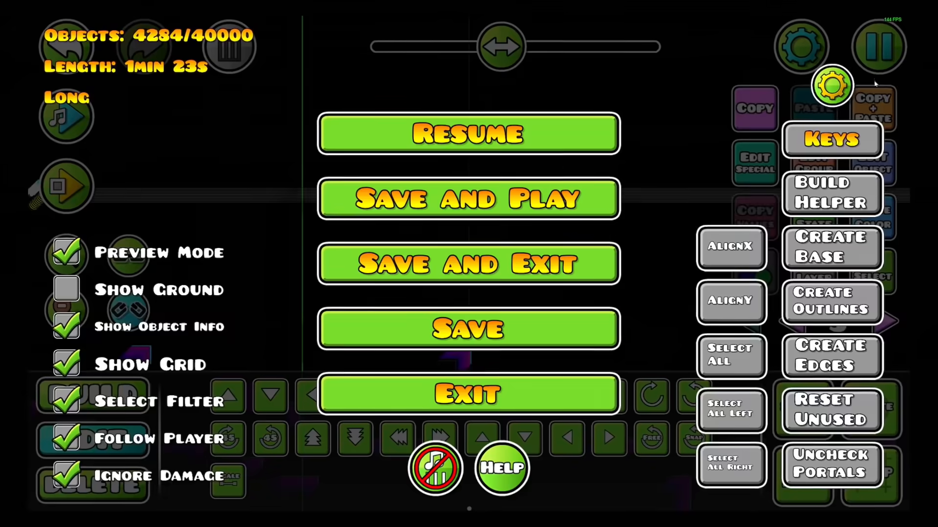
left_click(556, 139)
left_click(755, 271)
left_click(240, 146)
left_click_drag(508, 204, 515, 204)
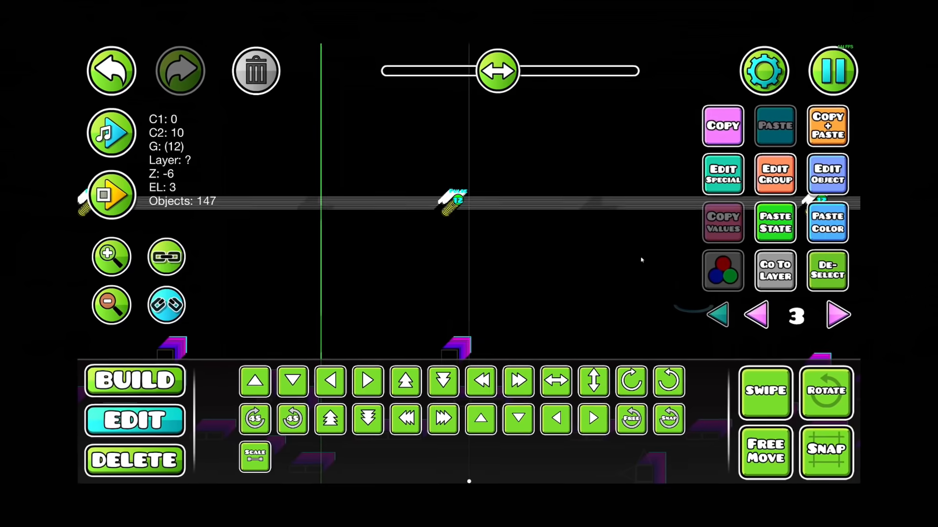
Process two more edge copies with Build Helper, raising each one's detail hue by a further small amount
key("Escape")
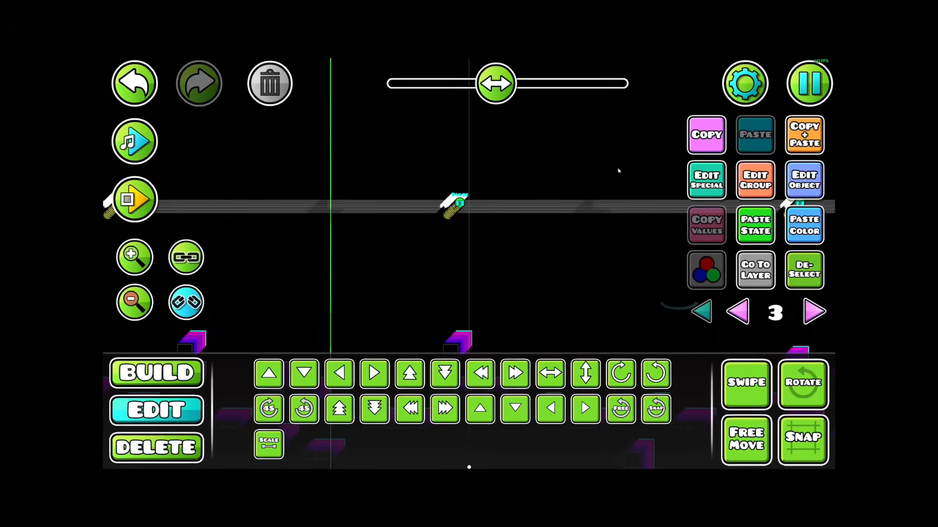
left_click(804, 180)
left_click(272, 159)
left_click_drag(505, 213, 503, 221)
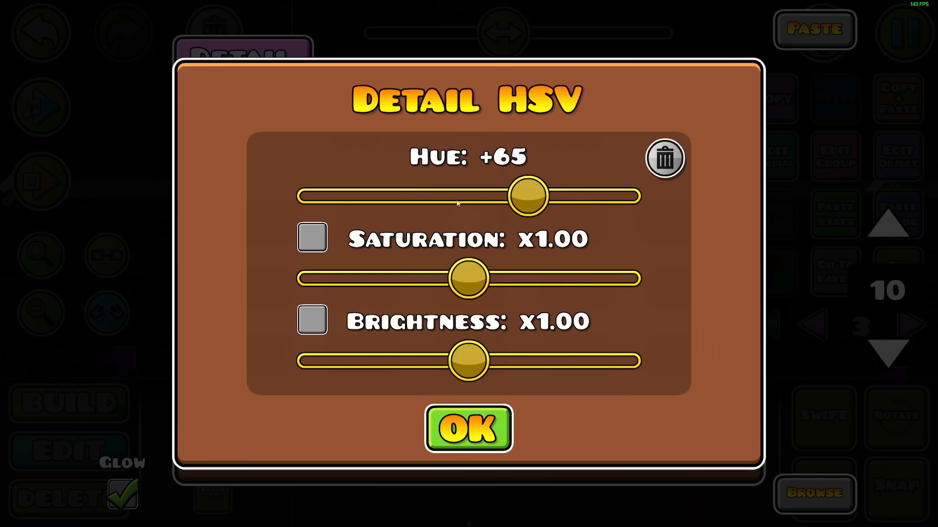
left_click_drag(527, 198, 532, 200)
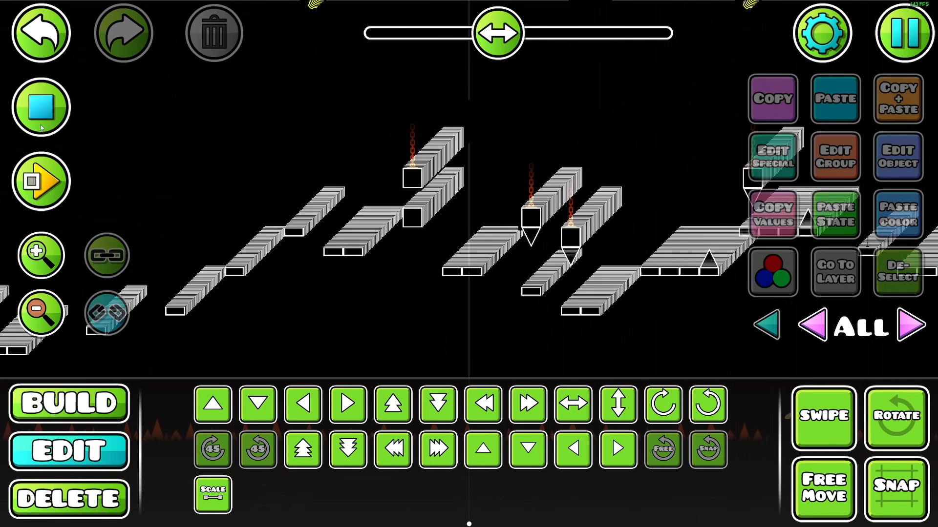
Stop the music playback preview and toggle an option in the editor's additional settings
left_click(41, 107)
scroll(386, 203, "down", 1)
left_click_drag(387, 204, 429, 306)
left_click(897, 51)
left_click(855, 74)
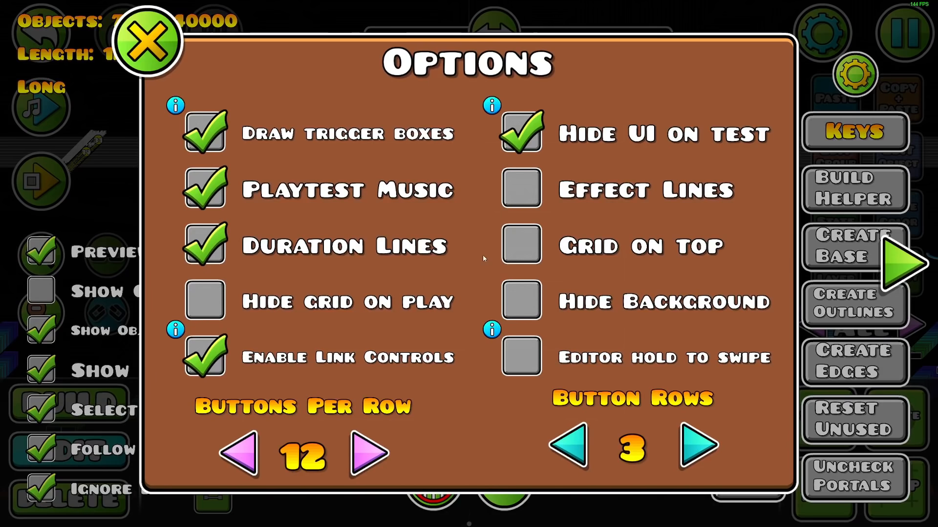
left_click(208, 353)
left_click(149, 40)
left_click(55, 315)
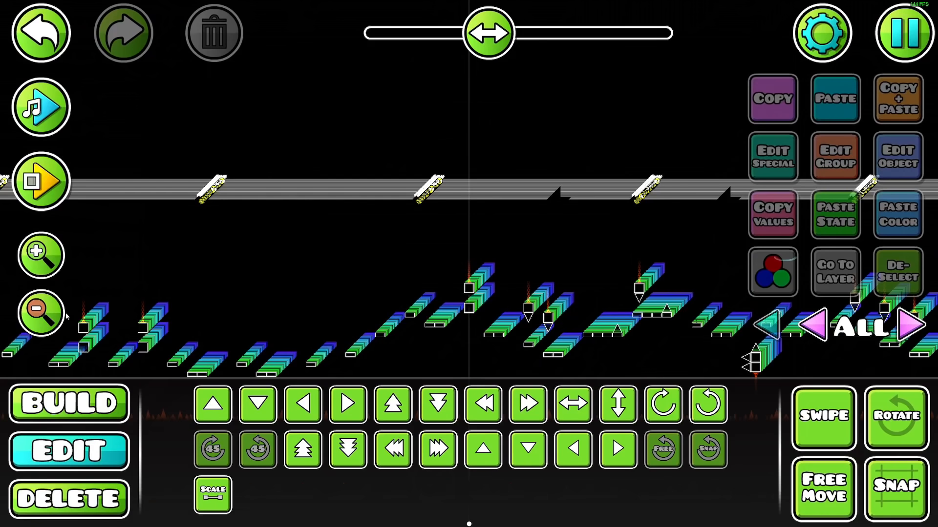
Select the row of pulse triggers and set their shared fade in to 0.05
left_click_drag(448, 190, 807, 212)
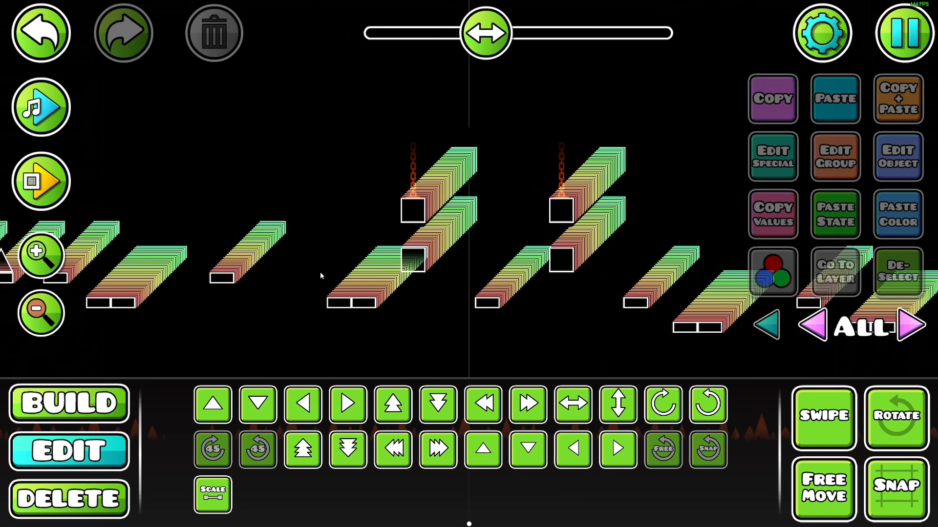
left_click(49, 315)
left_click_drag(247, 288, 283, 270)
scroll(143, 250, "up", 4)
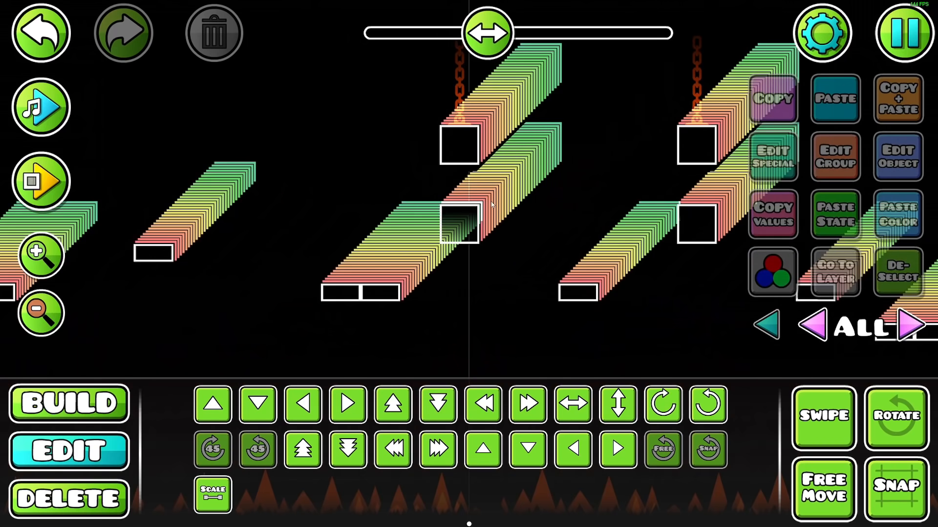
Swipe-select the edge stacks behind the lower platforms, starting on editor layer 1 and continuing through the next layers
left_click_drag(492, 205, 434, 266)
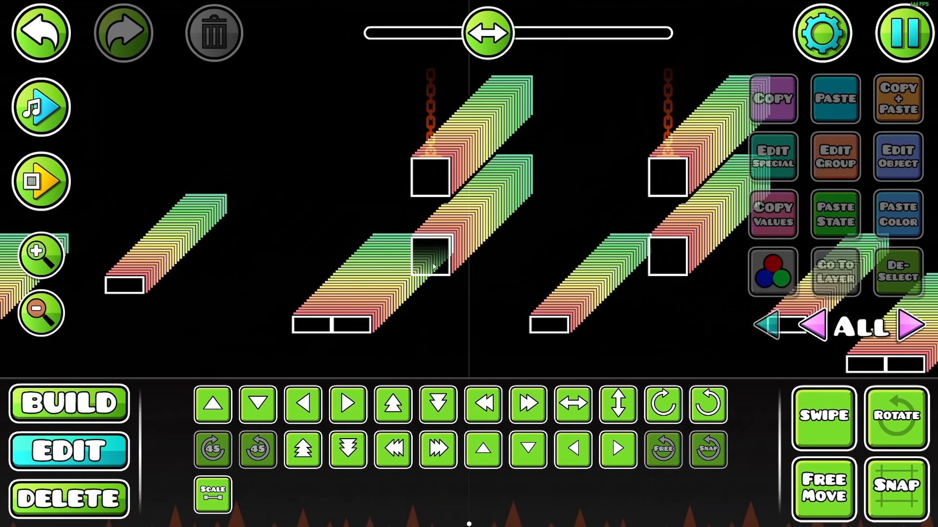
left_click(63, 323)
left_click_drag(314, 347, 422, 284)
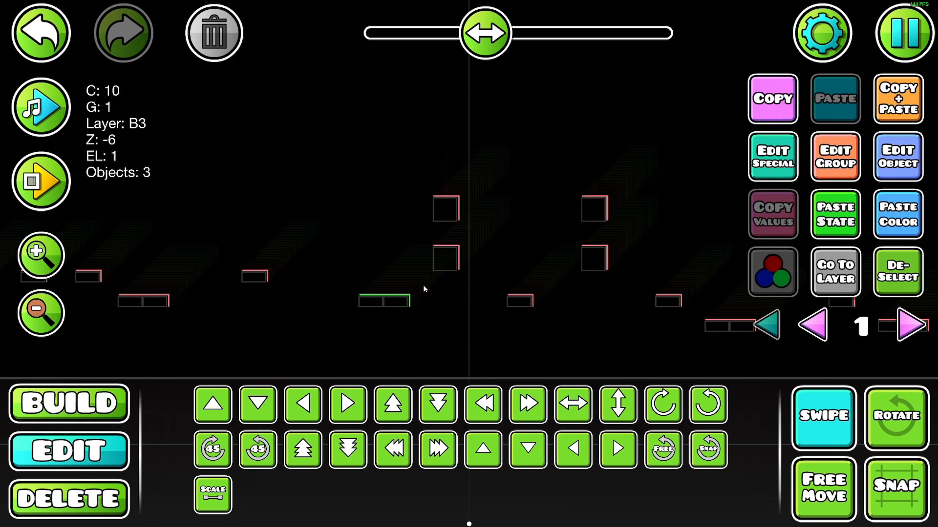
left_click(903, 320)
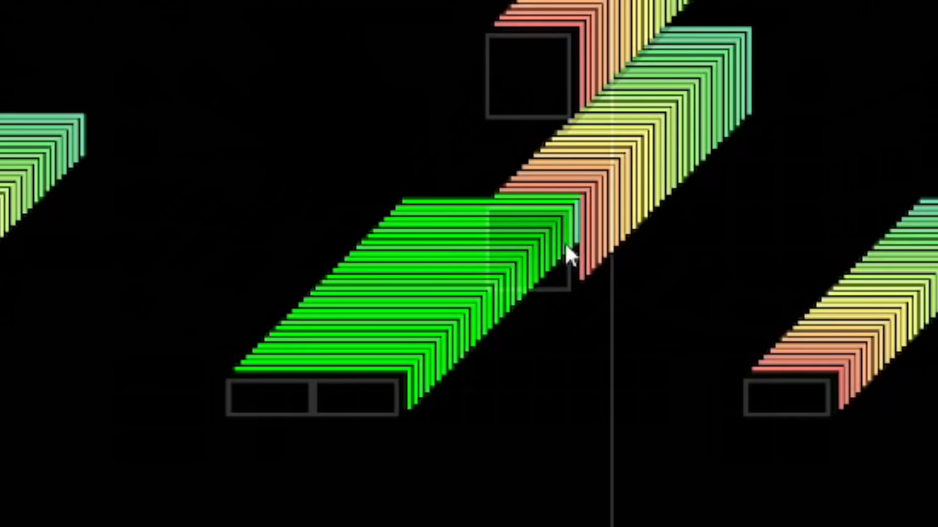
left_click_drag(567, 220, 572, 205)
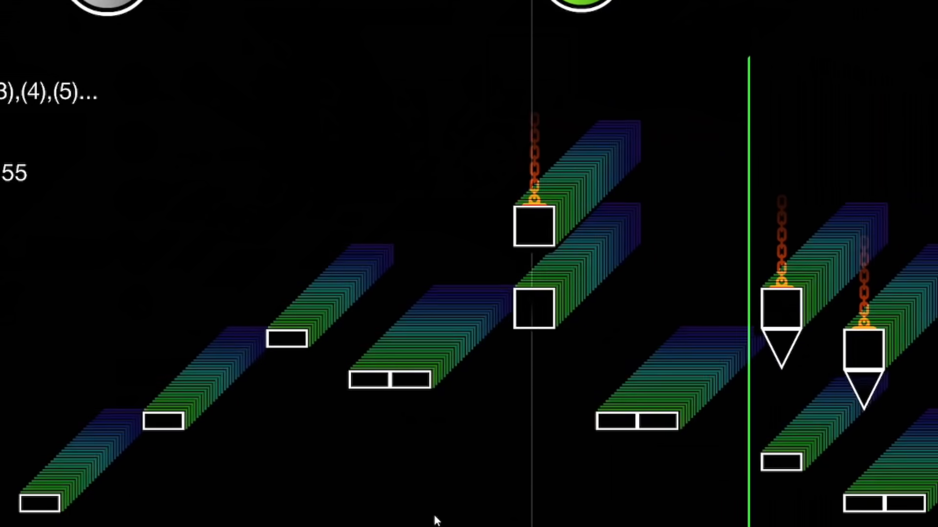
Select the edge stacks of the remaining low platforms and blocks on Z layer B3 and lower their Z order by three
left_click_drag(435, 517, 411, 467)
left_click(41, 255)
left_click(41, 256)
left_click_drag(138, 274, 178, 270)
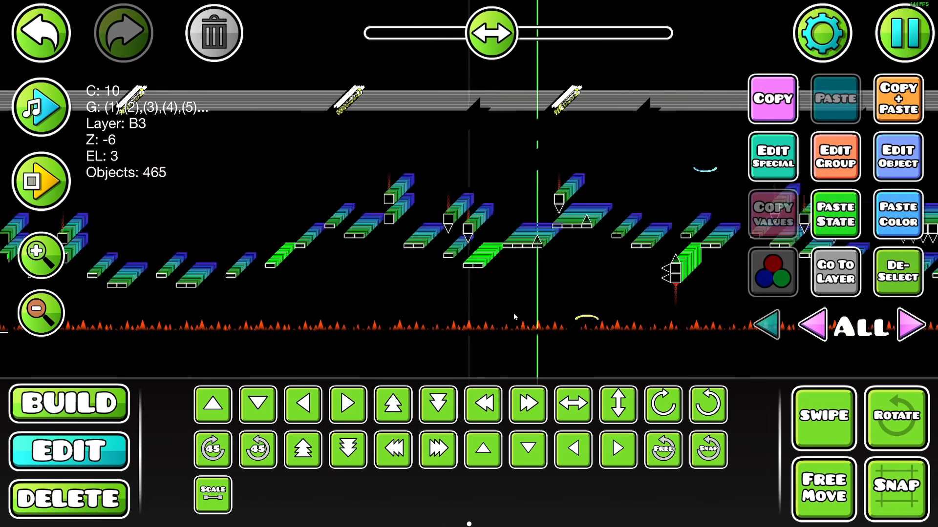
left_click_drag(514, 314, 565, 314)
left_click(834, 159)
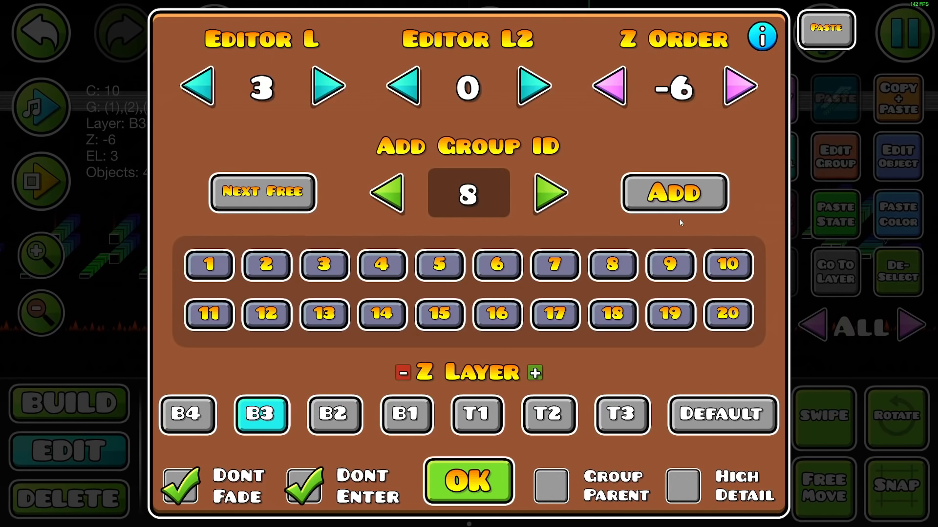
left_click(615, 80)
left_click(614, 80)
left_click(616, 79)
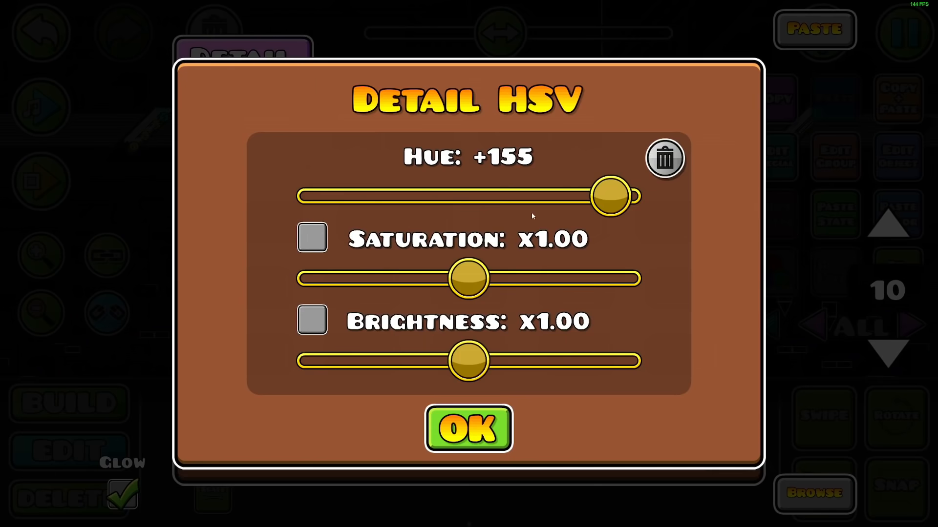
Keep raising the detail hue on the next edge copies, wrapping around from -180 to -175
left_click_drag(607, 203, 611, 204)
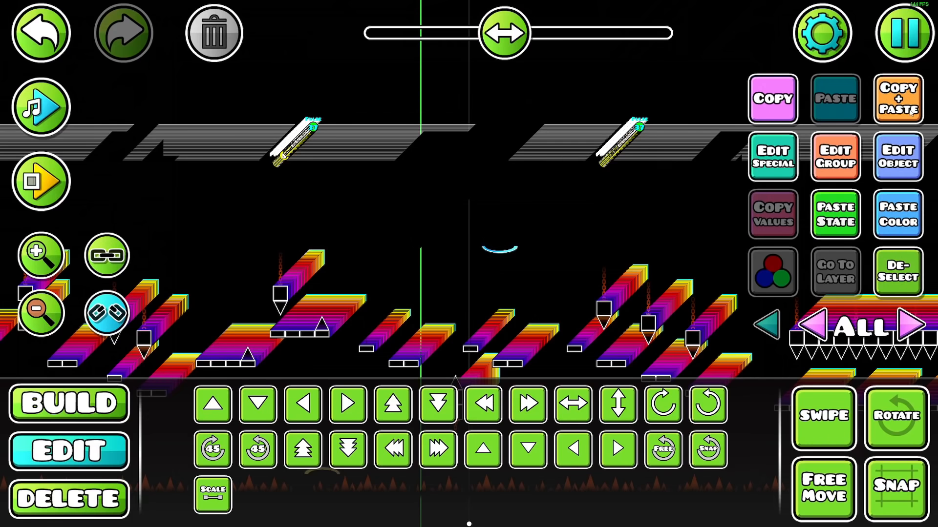
left_click(903, 49)
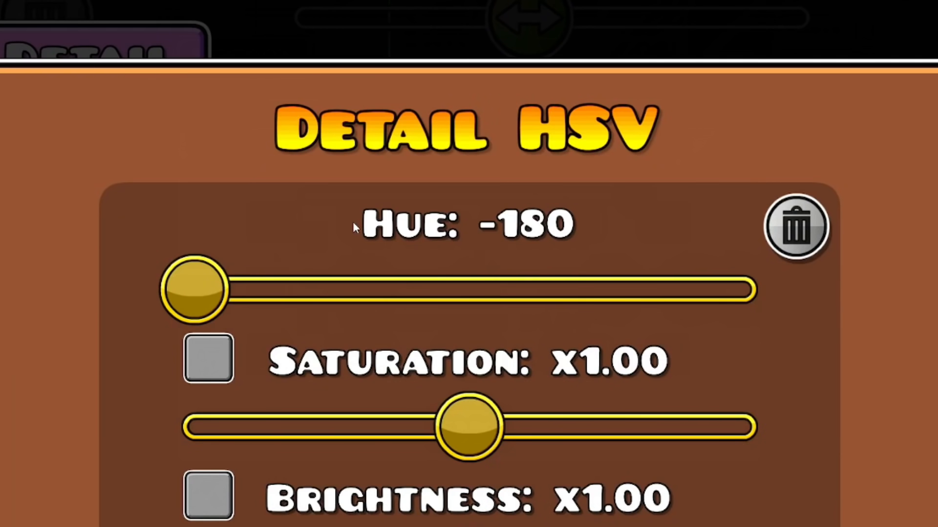
left_click_drag(166, 293, 176, 293)
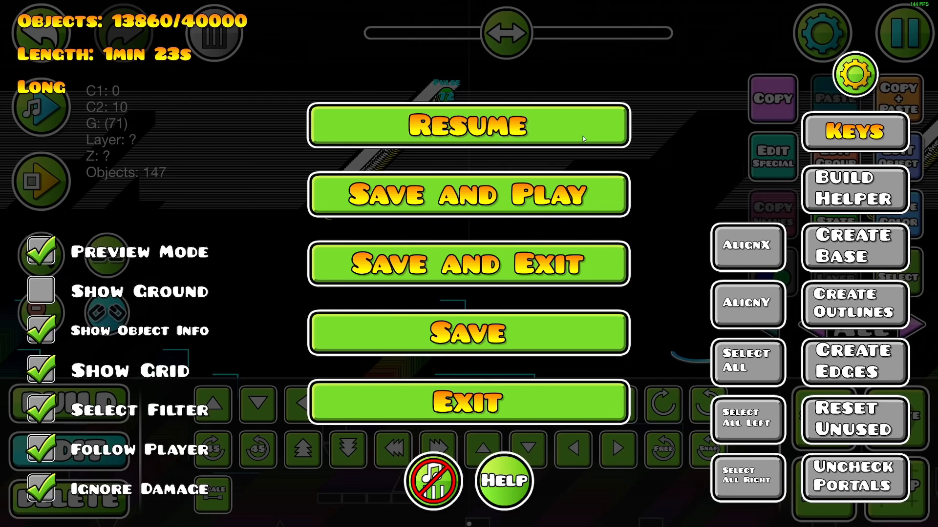
left_click(584, 139)
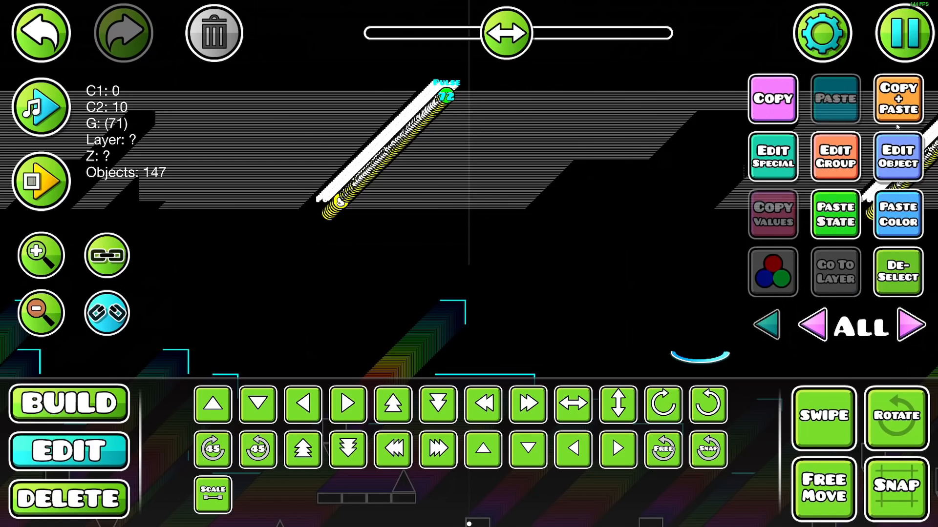
Set the detail hue of the group 71 edge copy to about -2
left_click(896, 156)
left_click(214, 139)
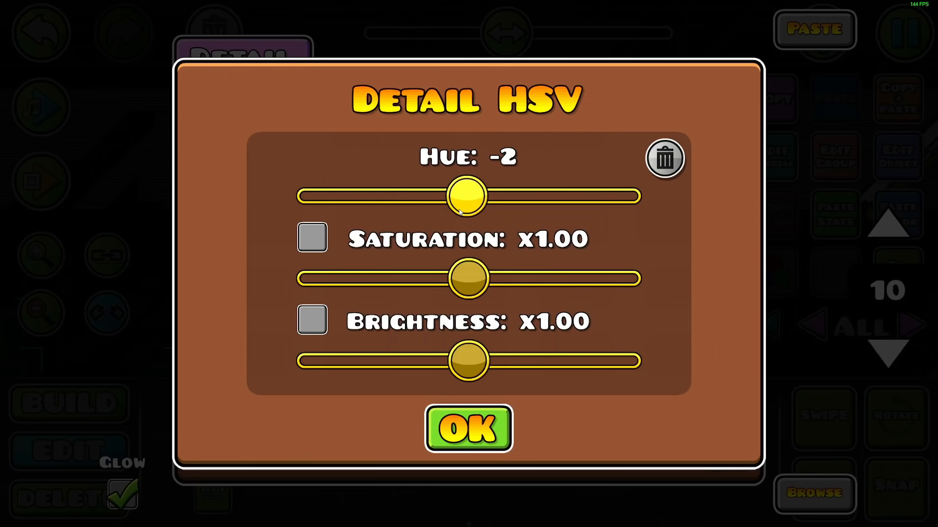
left_click(504, 421)
left_click(505, 421)
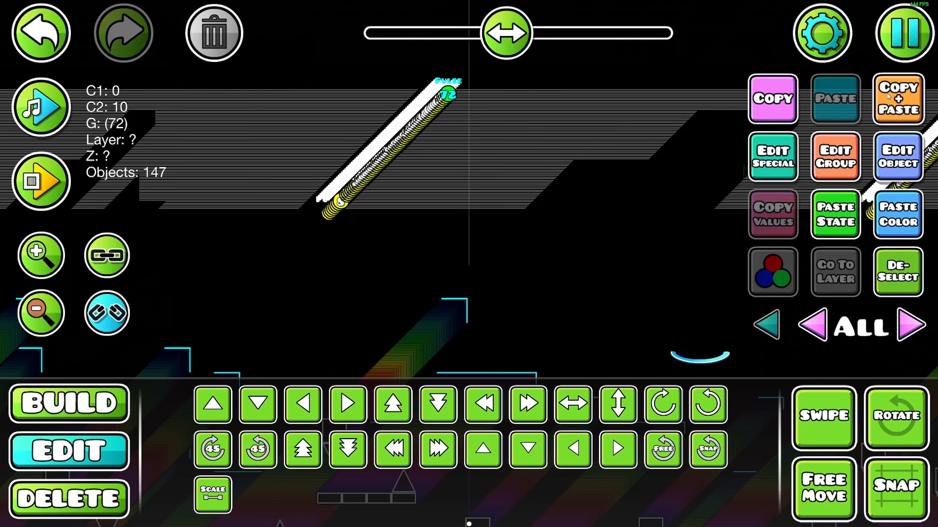
Regroup the following edge copies with Build Helper and open their detail HSV settings
left_click(904, 32)
left_click(584, 129)
left_click(897, 156)
left_click(214, 131)
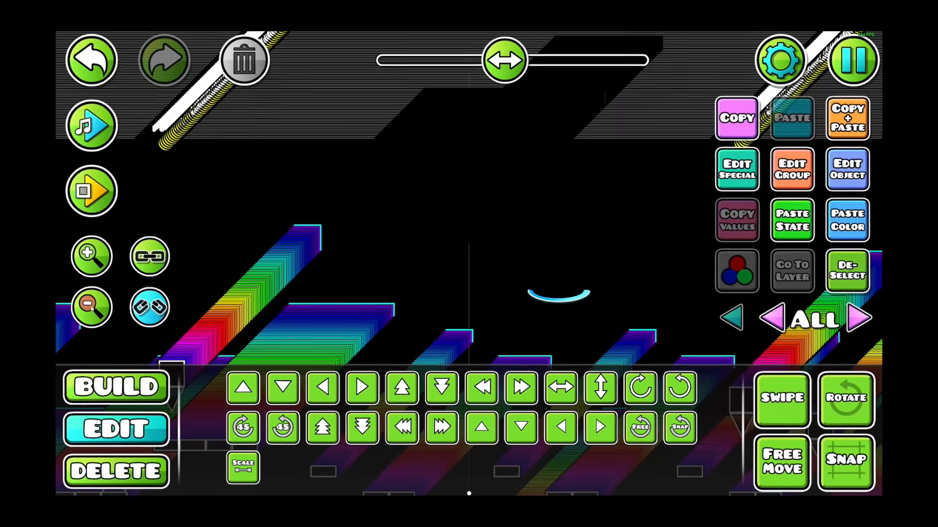
left_click(91, 309)
left_click_drag(339, 332, 390, 301)
scroll(398, 295, "up", 2)
scroll(374, 234, "up", 2)
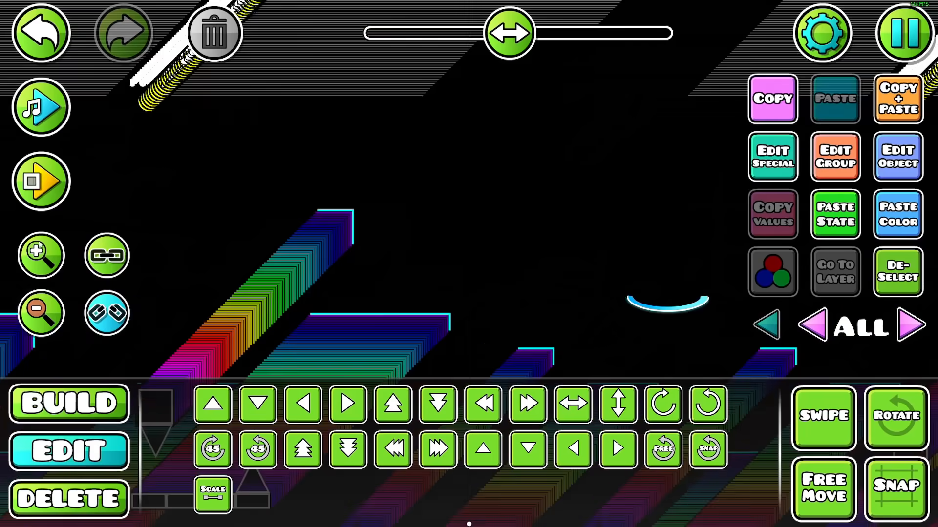
left_click(877, 155)
left_click(214, 129)
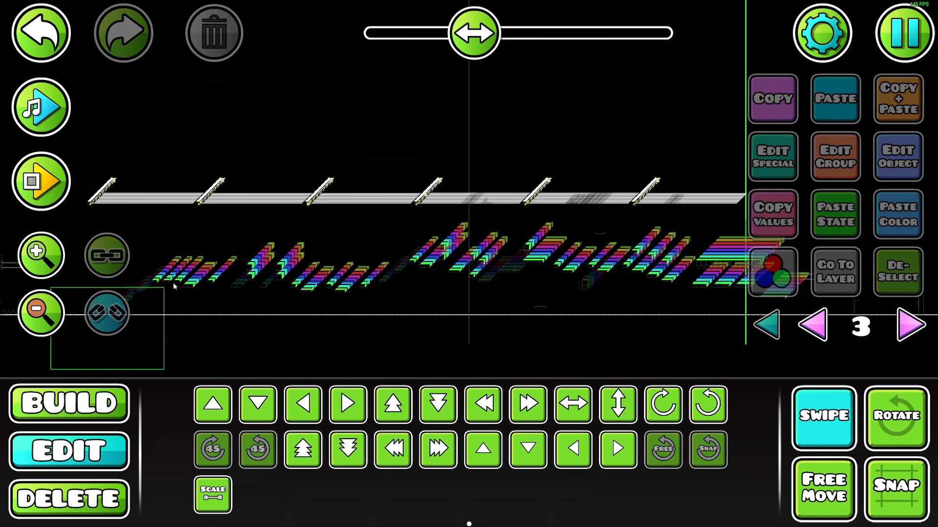
Duplicate all edge stacks on editor layer 3 behind the originals and regroup the copies with Build Helper
key("ctrl+a")
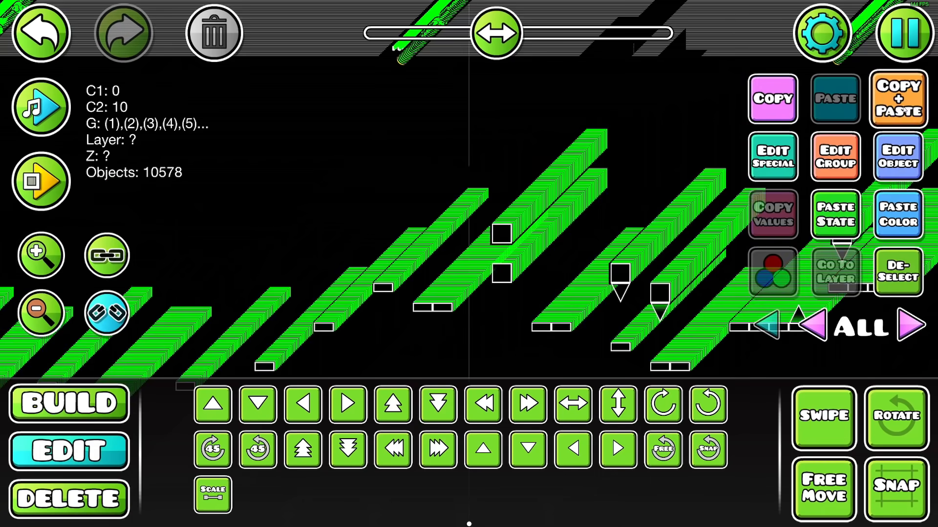
left_click(903, 33)
left_click(640, 145)
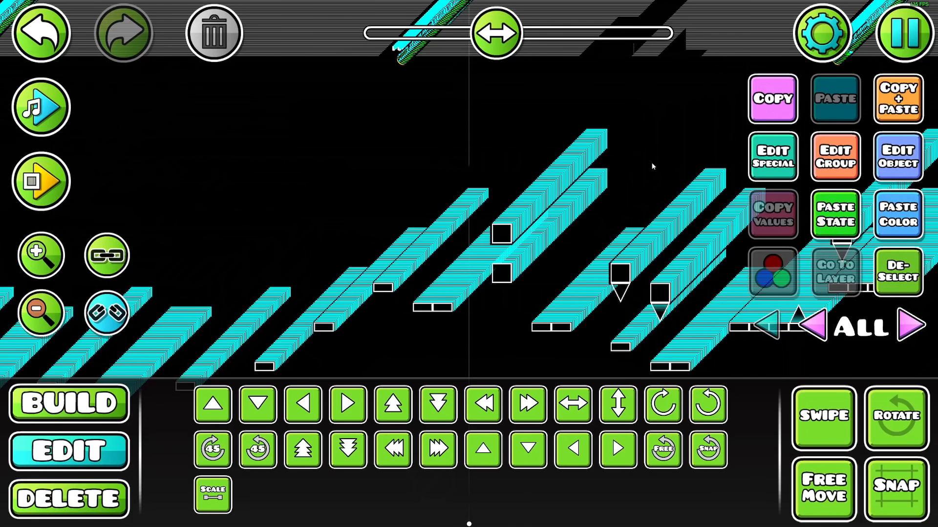
left_click_drag(625, 195, 469, 262)
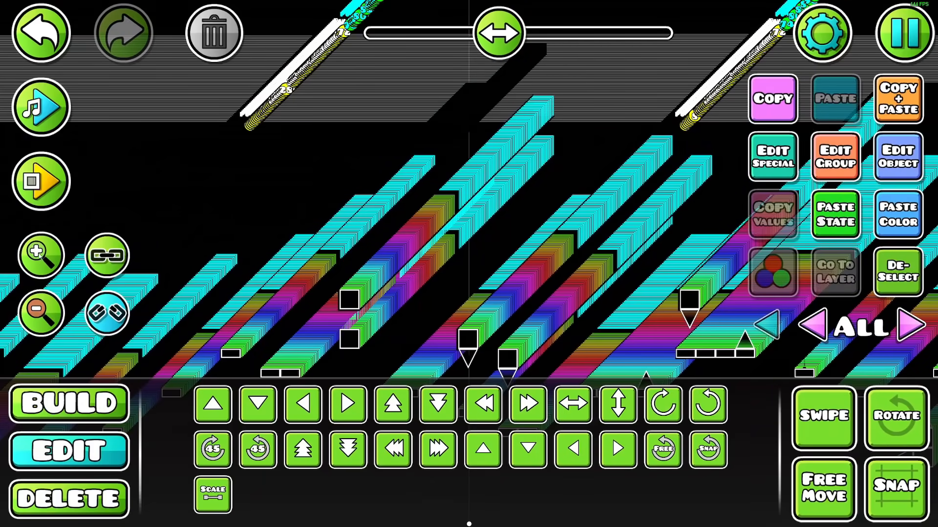
left_click(44, 257)
left_click(44, 256)
left_click(44, 257)
left_click(44, 257)
left_click(44, 257)
left_click(44, 257)
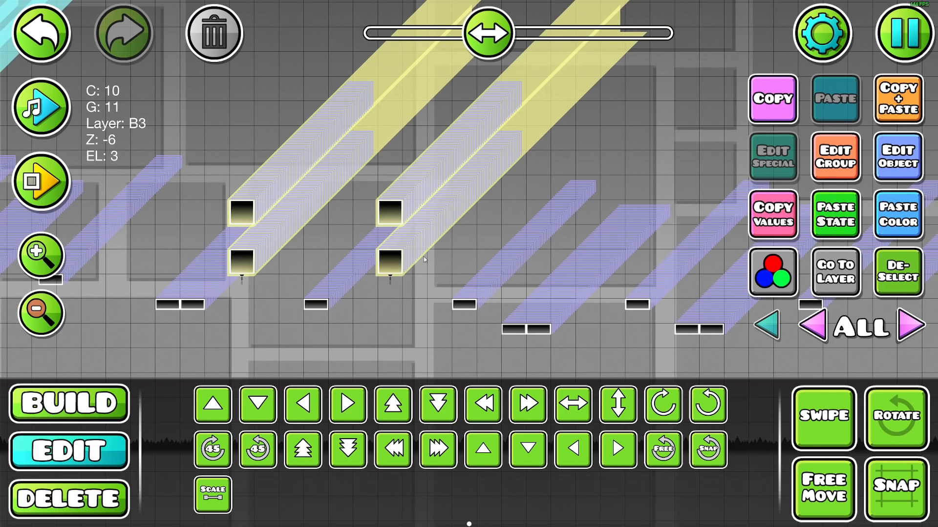
Extend the light beams behind the next blocks with color 2 copies on editor layer 2 and Z layer B2
left_click(52, 323)
left_click_drag(723, 263, 21, 343)
mouse_move(743, 315)
left_mouse_down()
mouse_move(678, 289)
mouse_move(655, 311)
mouse_move(597, 322)
mouse_move(455, 326)
left_mouse_up()
left_click(869, 272)
mouse_move(380, 301)
left_mouse_down()
mouse_move(415, 265)
mouse_move(399, 274)
left_mouse_up()
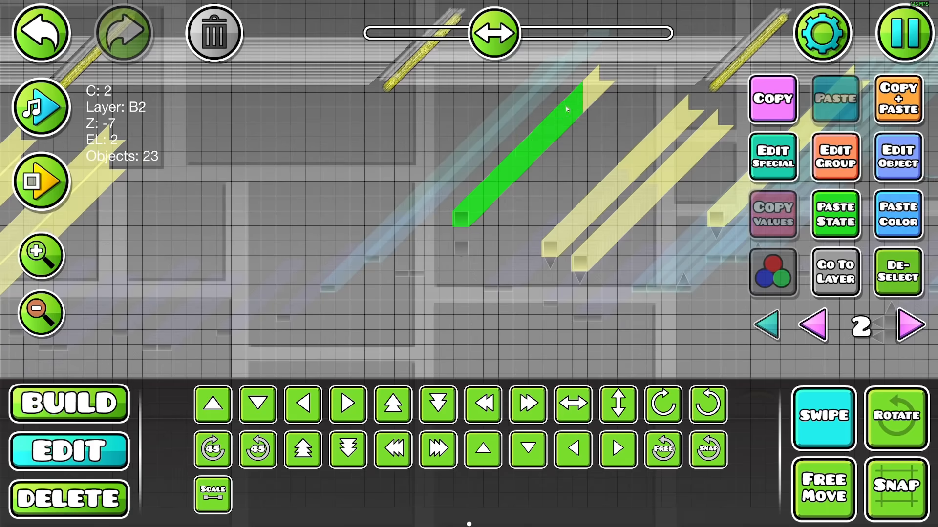
left_click_drag(479, 61, 494, 33)
scroll(552, 295, "down", 3)
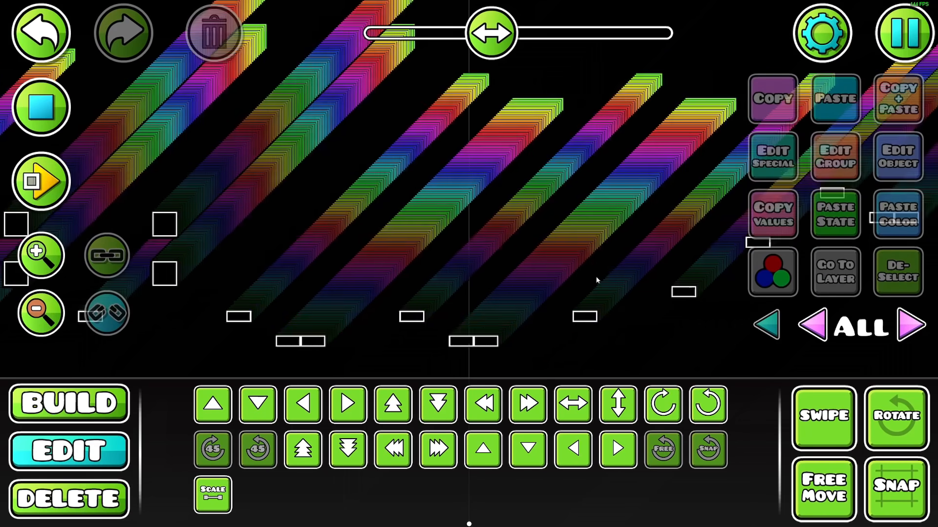
Check the rainbow stacks in the music preview and regroup the next extruded copies with Build Helper
left_click_drag(653, 281, 213, 288)
left_click(42, 109)
left_click_drag(425, 183, 259, 323)
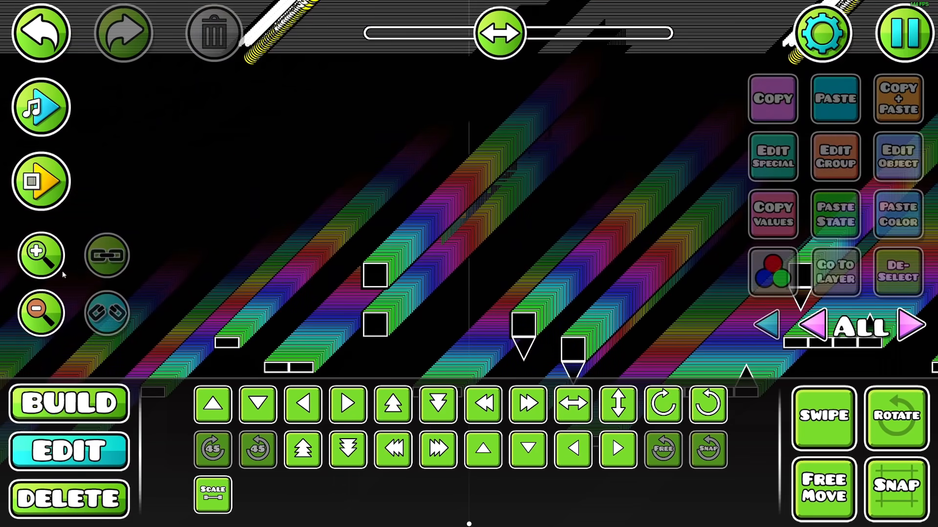
left_click(58, 268)
left_click(58, 268)
left_click(58, 268)
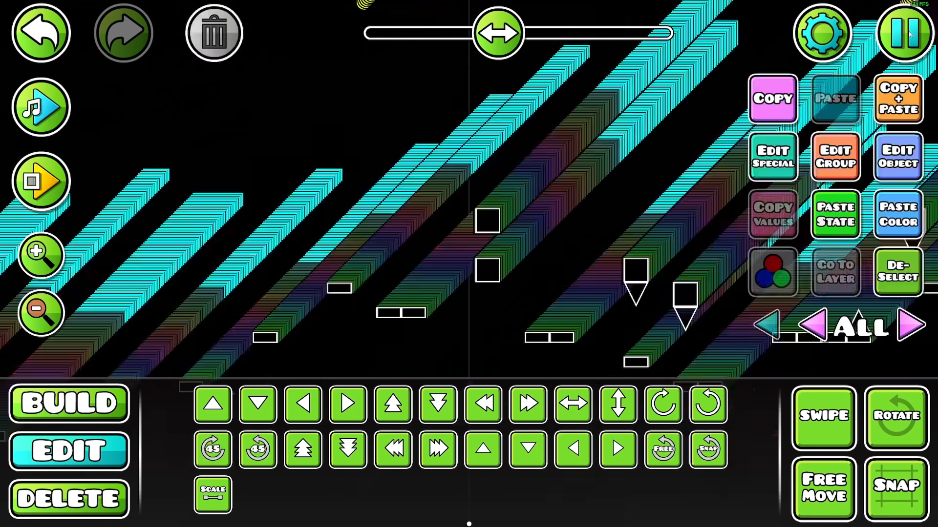
left_click(904, 34)
left_click(542, 128)
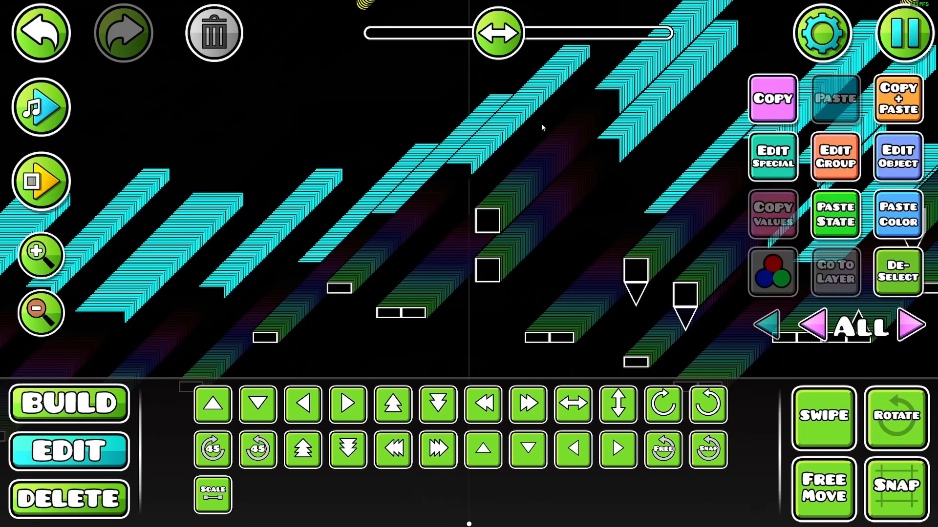
Preview the section with music again and regroup the farther stack copies with Build Helper
left_click_drag(665, 276, 362, 256)
left_click_drag(561, 299, 677, 303)
left_click(41, 106)
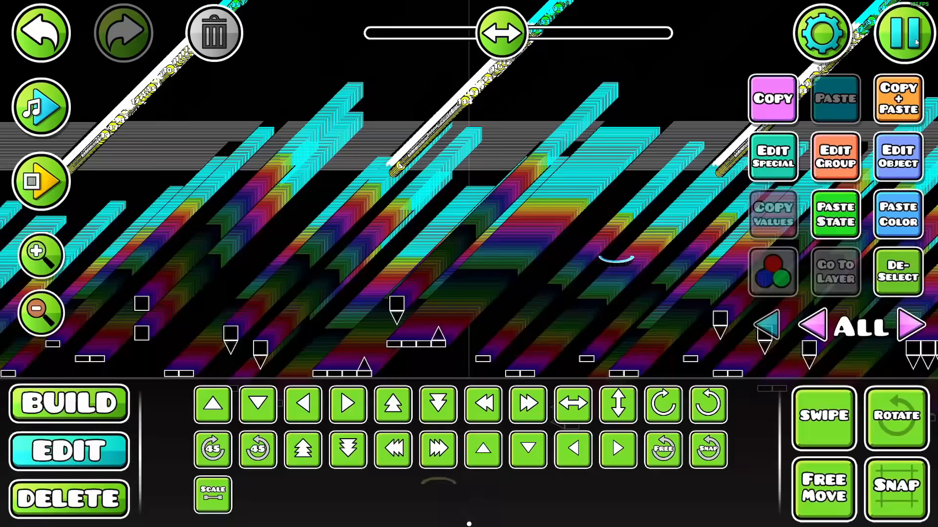
left_click(905, 33)
left_click(560, 130)
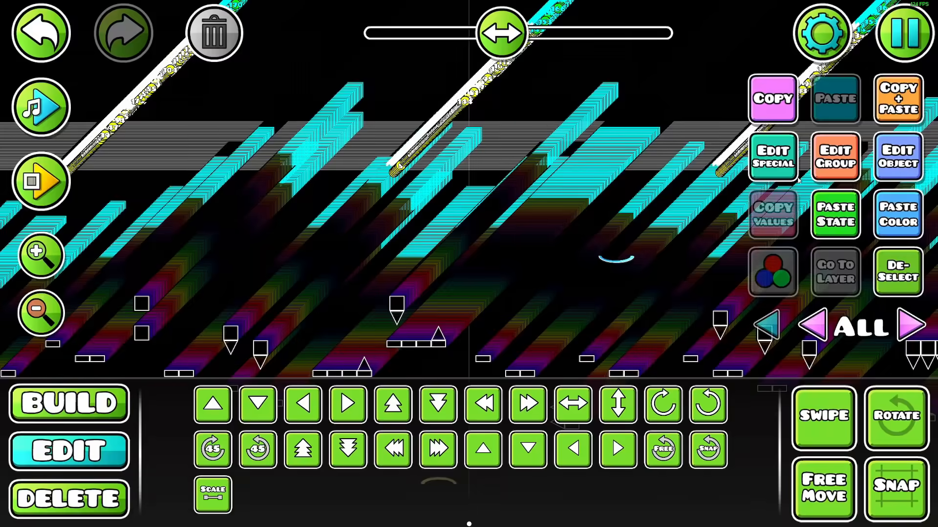
left_click(836, 157)
key("Escape")
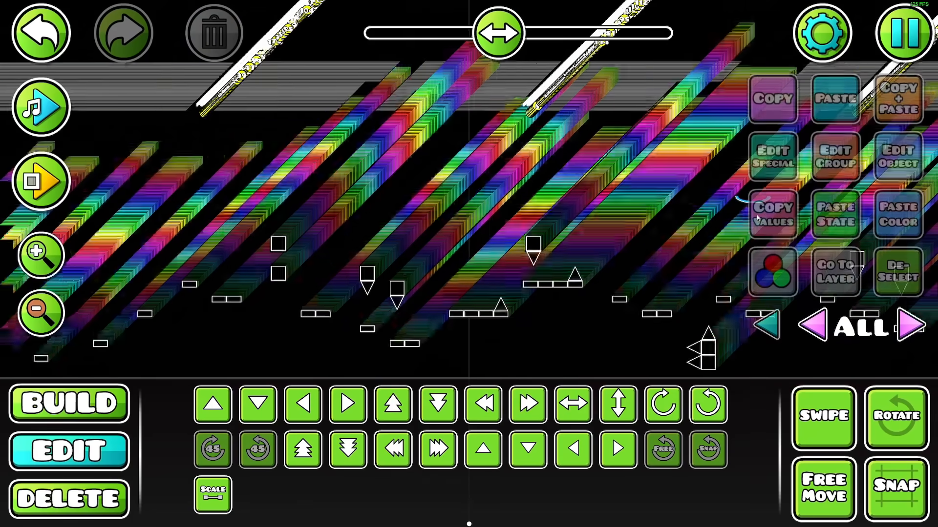
Set one copied column of group pulse triggers to color FFC96C and the next copied column to E3FF6C
left_click_drag(458, 254, 725, 225)
left_click_drag(353, 244, 562, 239)
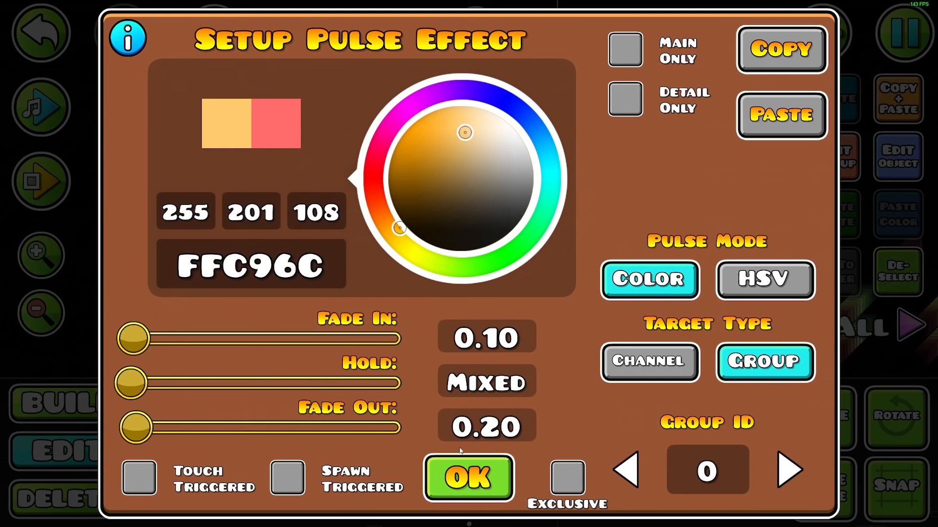
left_click(461, 461)
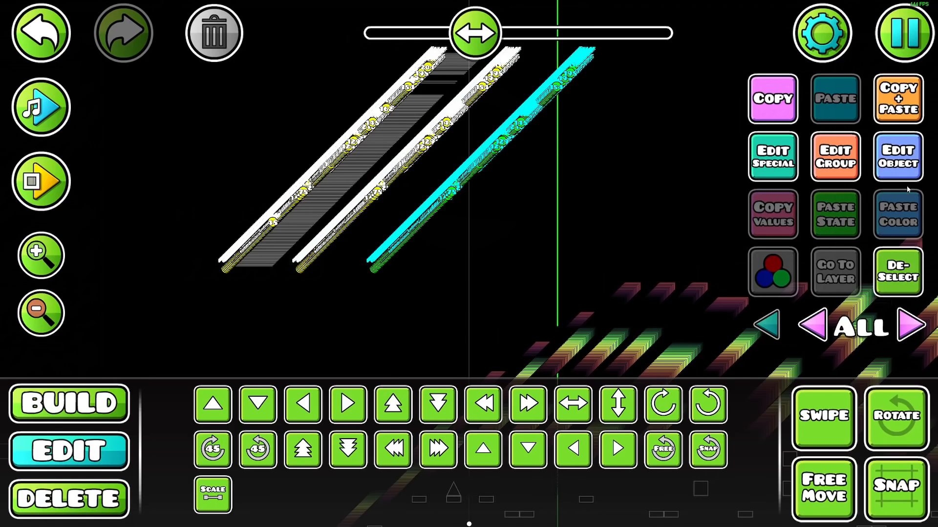
left_click(904, 177)
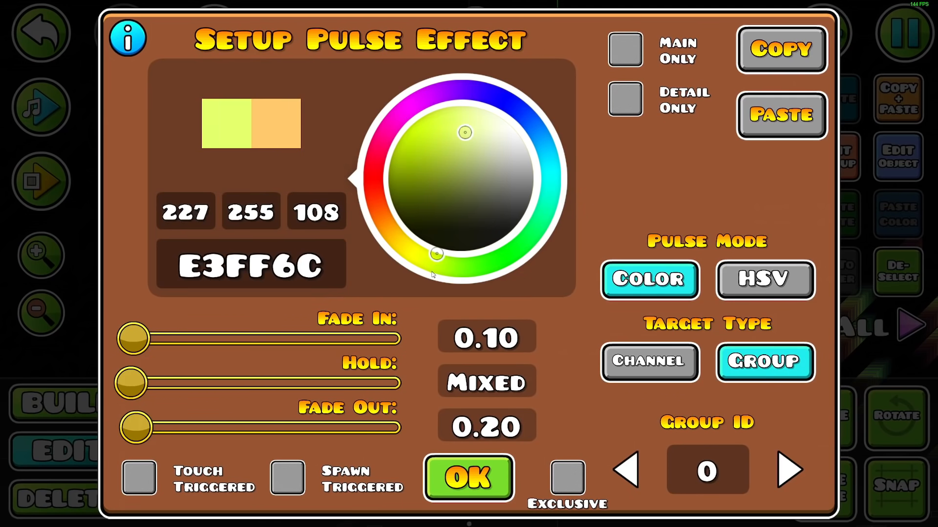
left_click(451, 464)
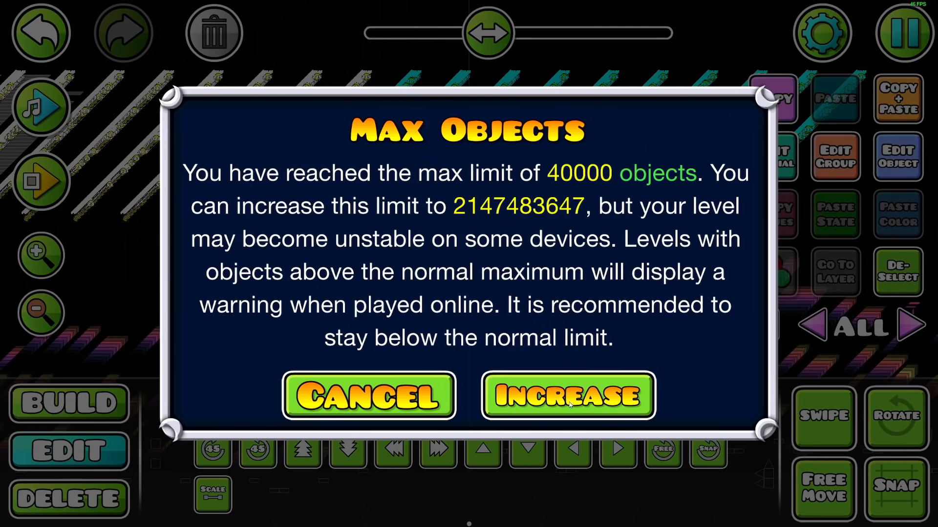
Playtest the decorated section from 35% to check the rainbow pulses moving through the platform stacks
left_click(570, 404)
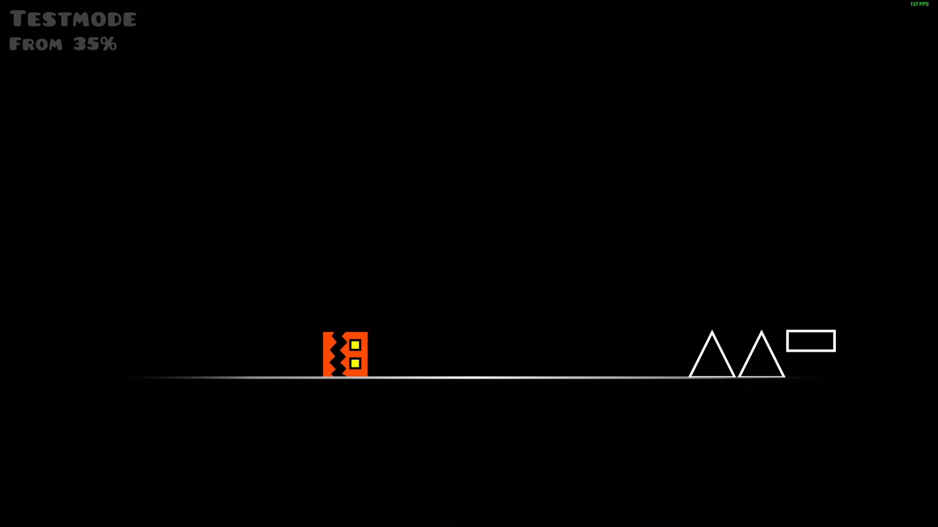
key("space")
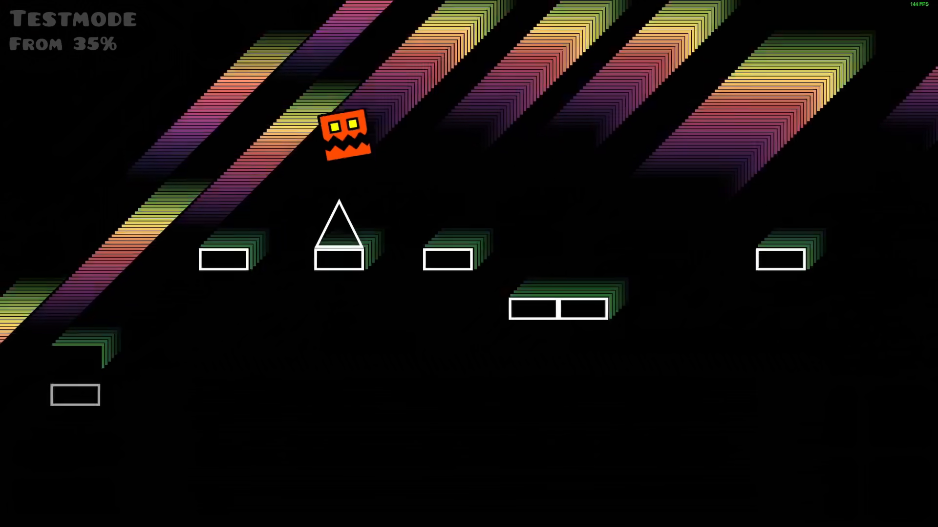
key("space")
key("space")
key("space")
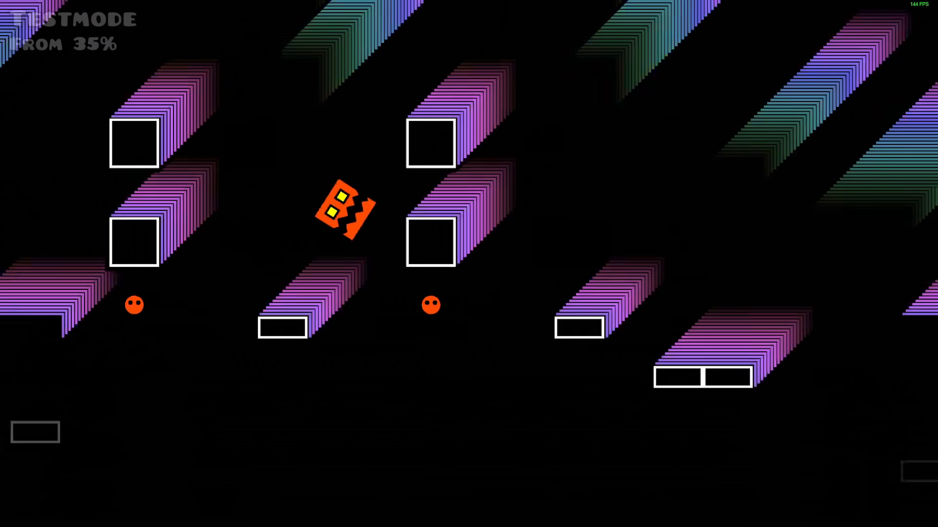
key("space")
key("space")
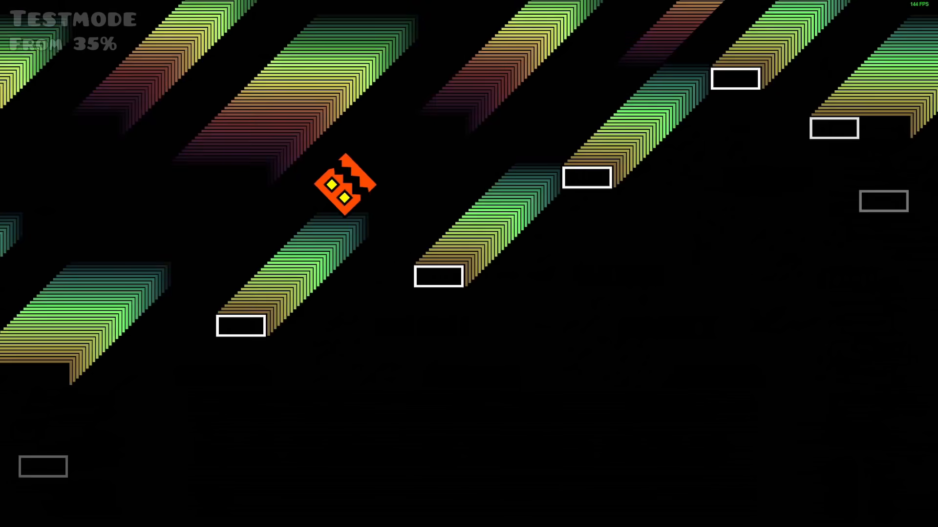
key("space")
key("space")
key("space")
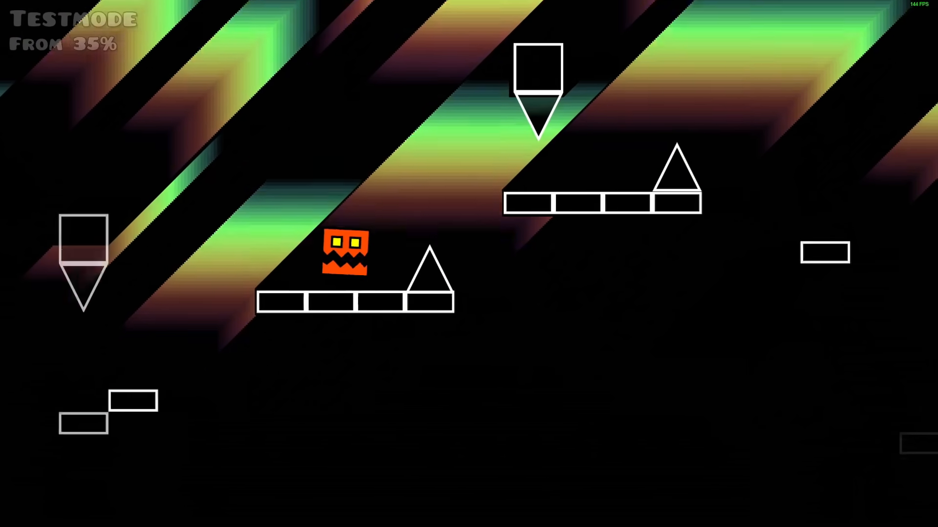
key("space")
key("space")
key("space")
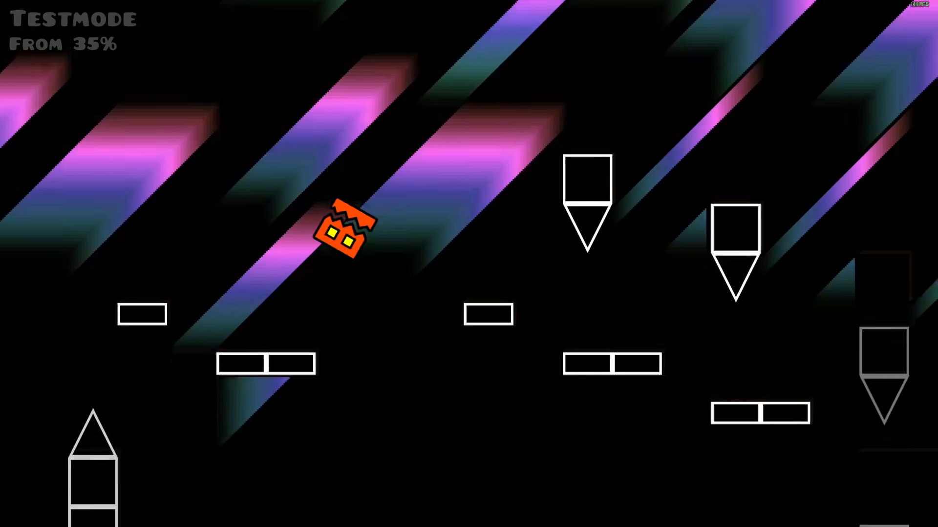
key("space")
key("space")
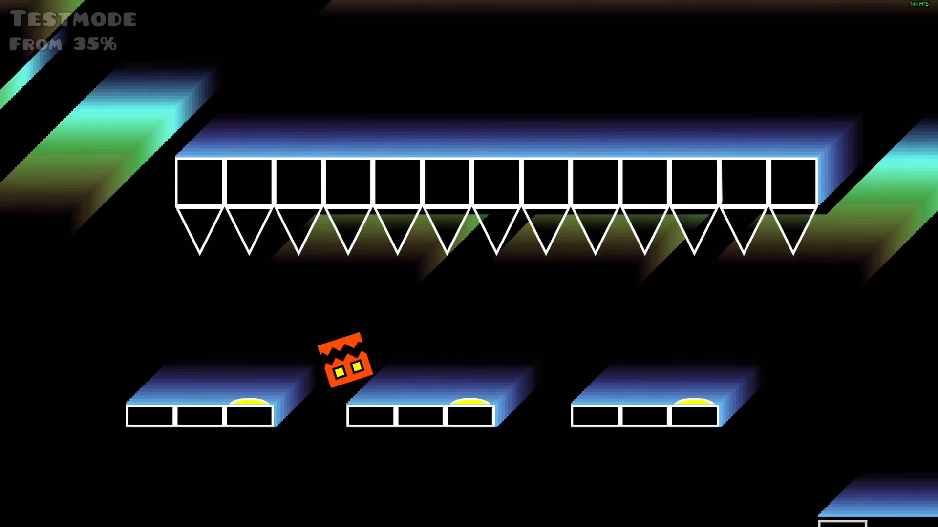
key("space")
key("space")
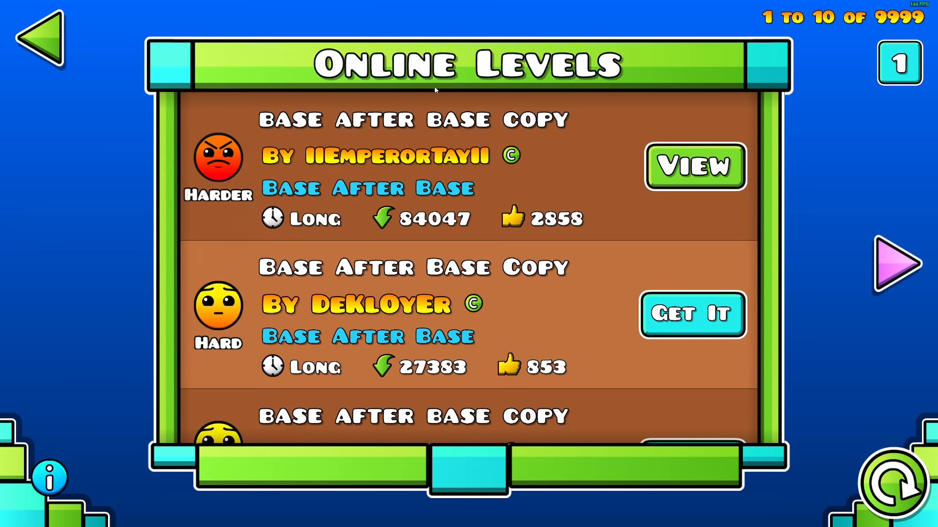
Place a start position on the pillars ahead of the tunnel and playtest the level from 47%
left_click(26, 38)
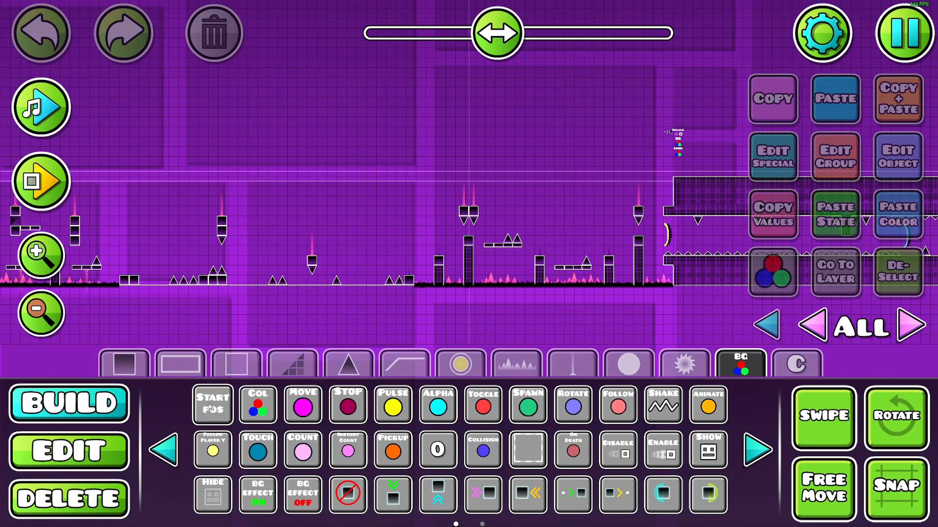
key("Escape")
left_click(469, 194)
key("space")
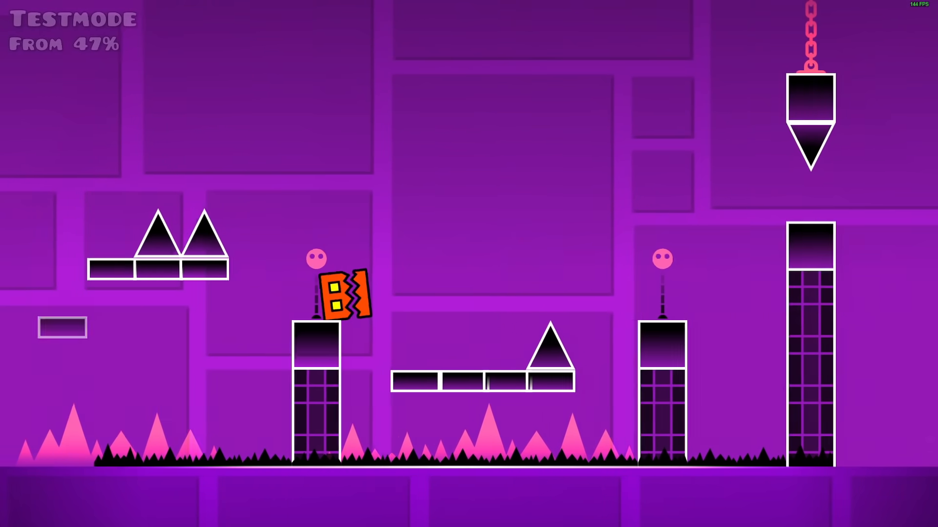
key("space")
key("space")
key("space")
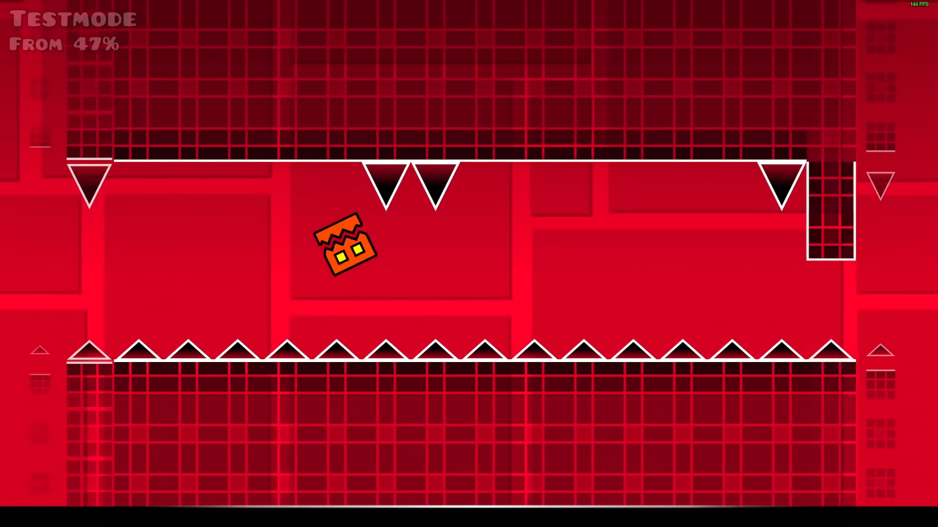
key("space")
key("space")
key("space")
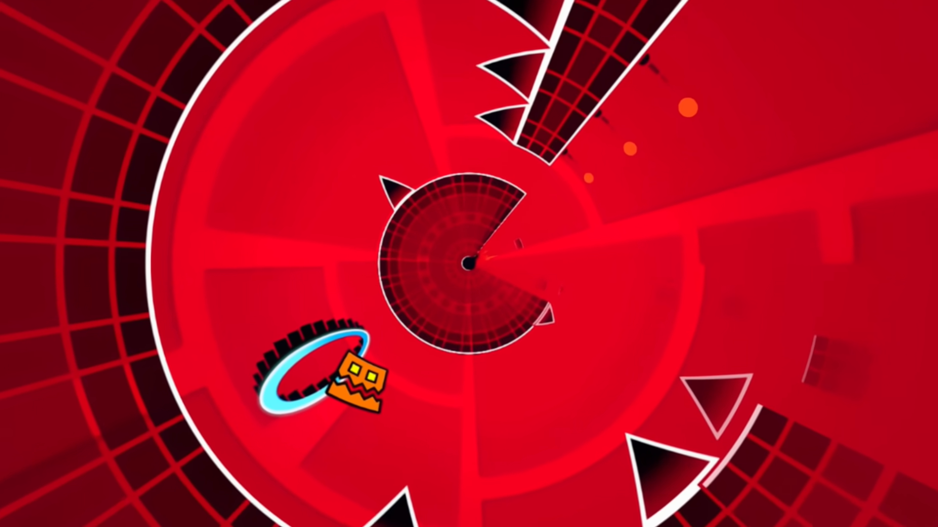
key("Escape")
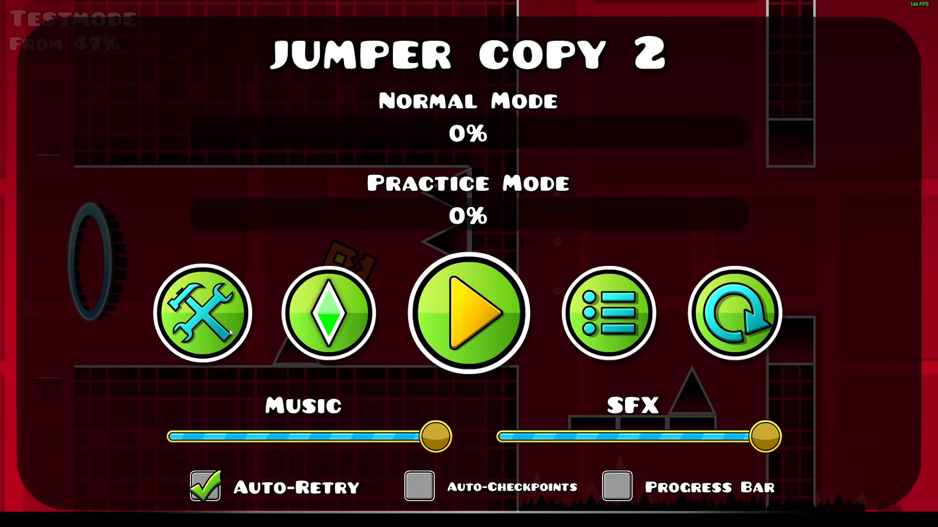
left_click(229, 331)
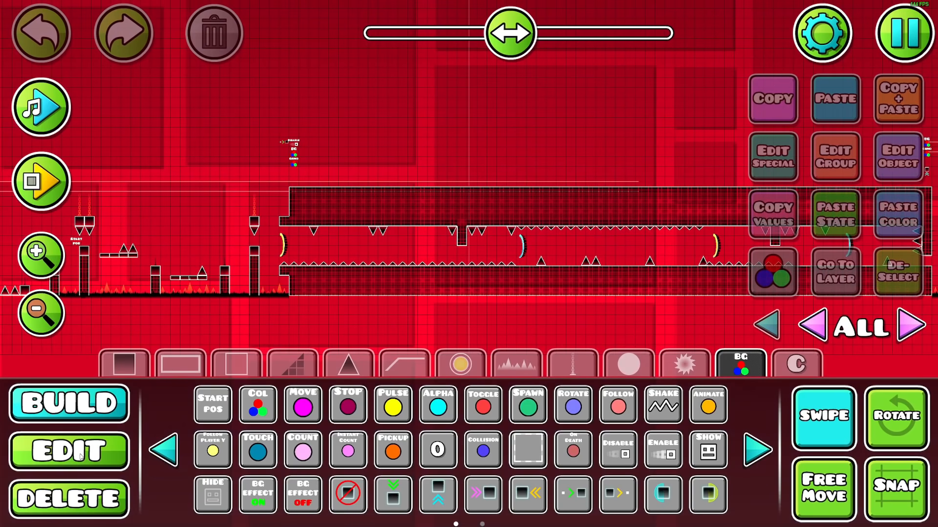
Put the tunnel's spikes and portals on editor layer 1 and Z layer B2, raising their Z order by two
left_click(82, 455)
left_click_drag(279, 266, 577, 180)
left_click_drag(516, 43, 524, 43)
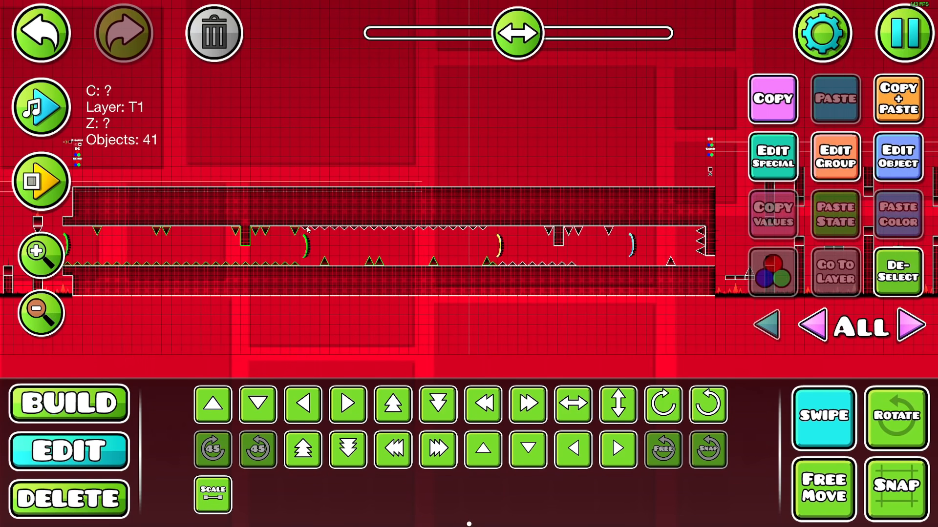
left_click_drag(305, 231, 719, 265)
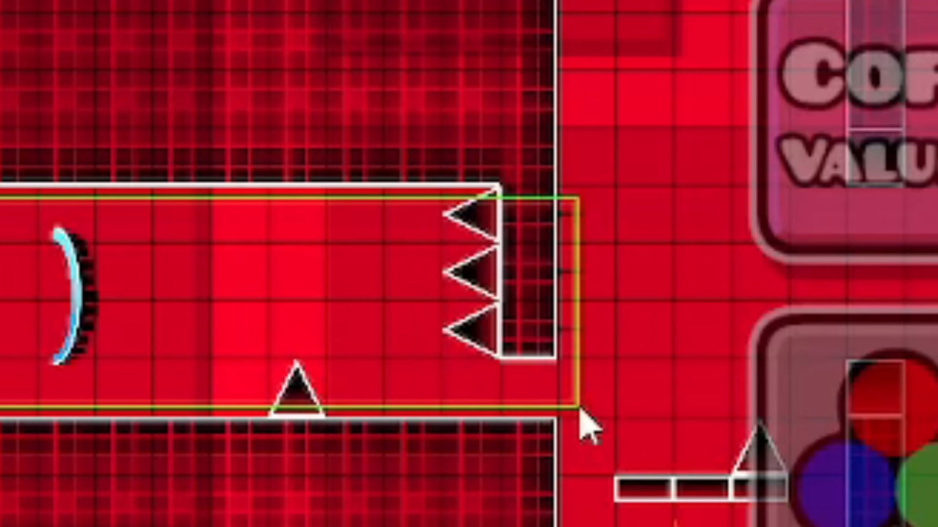
left_click_drag(579, 410, 578, 408)
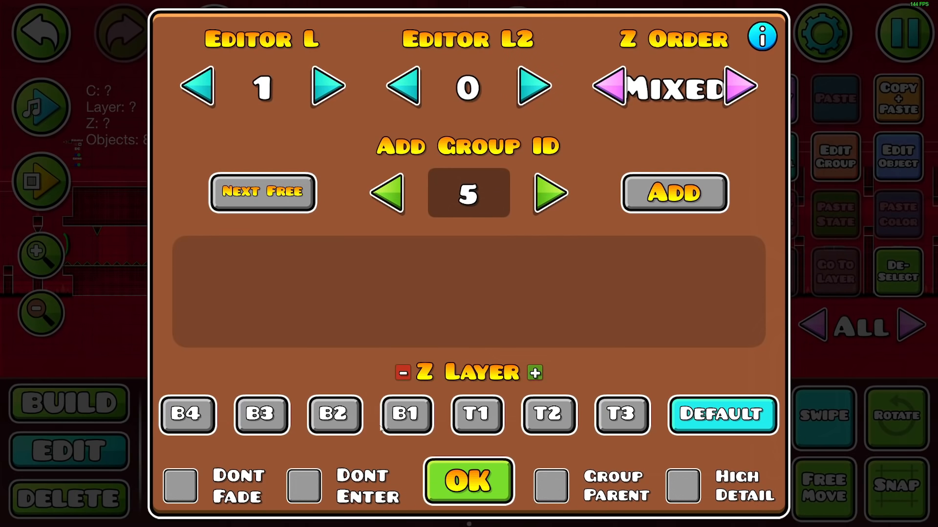
left_click(341, 407)
left_click(735, 79)
left_click(737, 78)
left_click(737, 78)
left_click(737, 79)
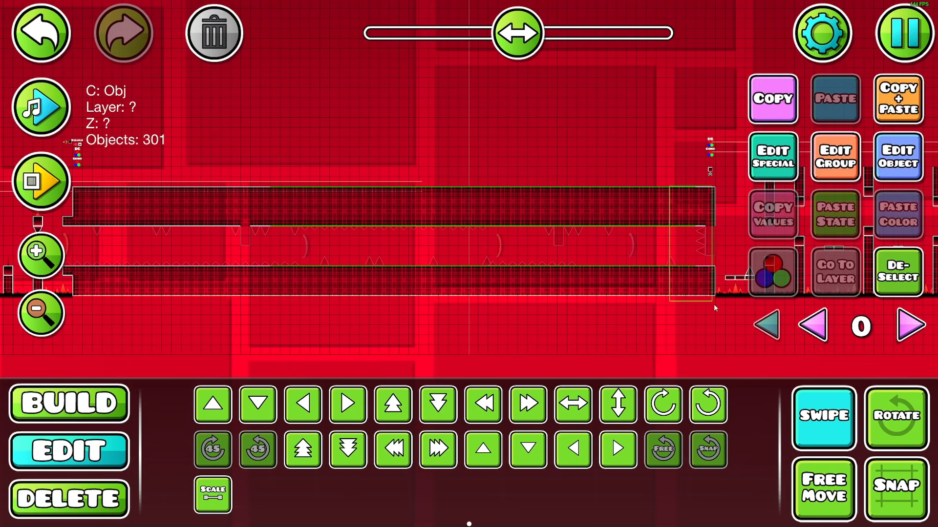
Select the tunnel's outline objects on editor layer 0, duplicate them and set Z layer B3
left_click_drag(713, 324, 713, 324)
left_click_drag(520, 42, 514, 45)
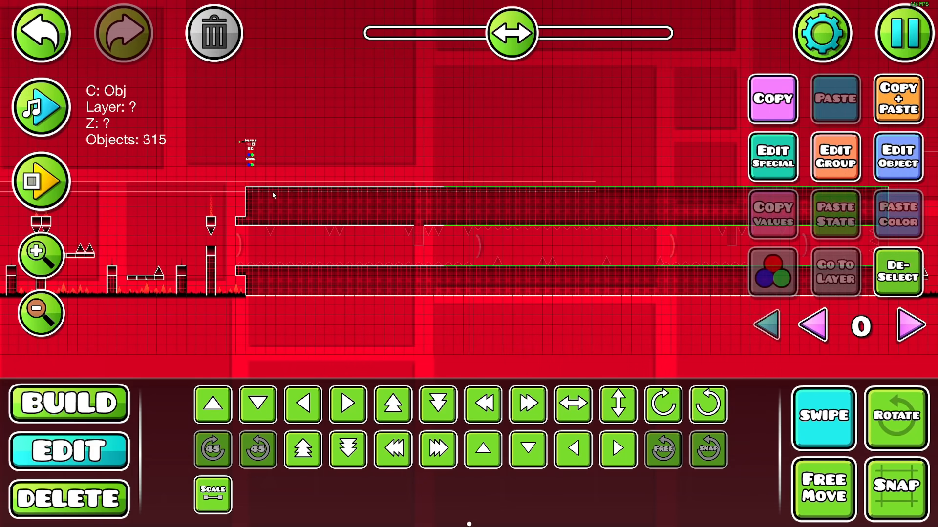
key("ctrl+d")
left_click(845, 171)
left_click(260, 412)
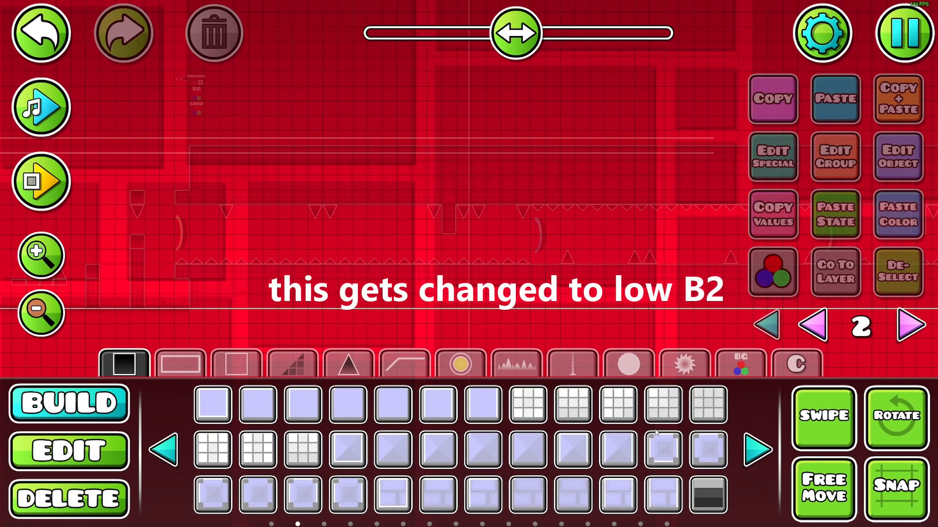
Place a plain solid block at the tunnel's lower entrance on editor layer 2 and assign it color 2
left_click(393, 404)
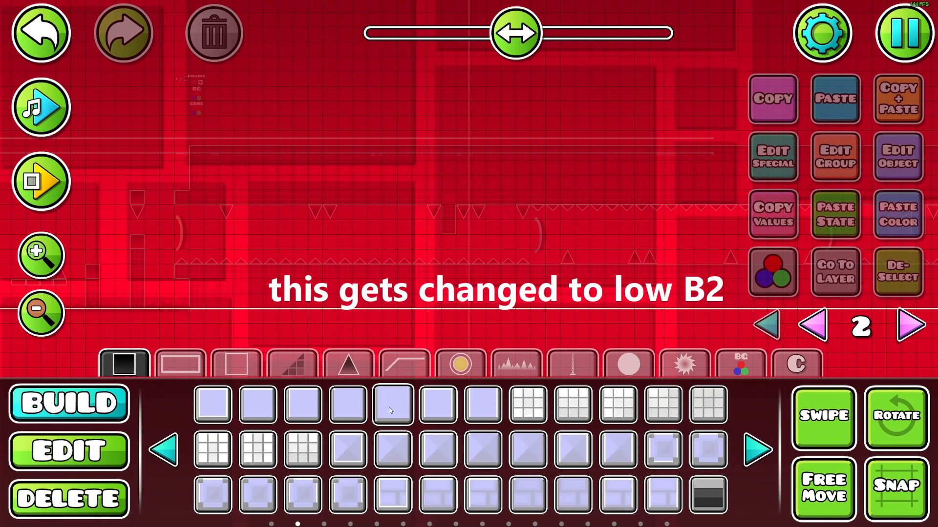
left_click(182, 268)
left_click(898, 164)
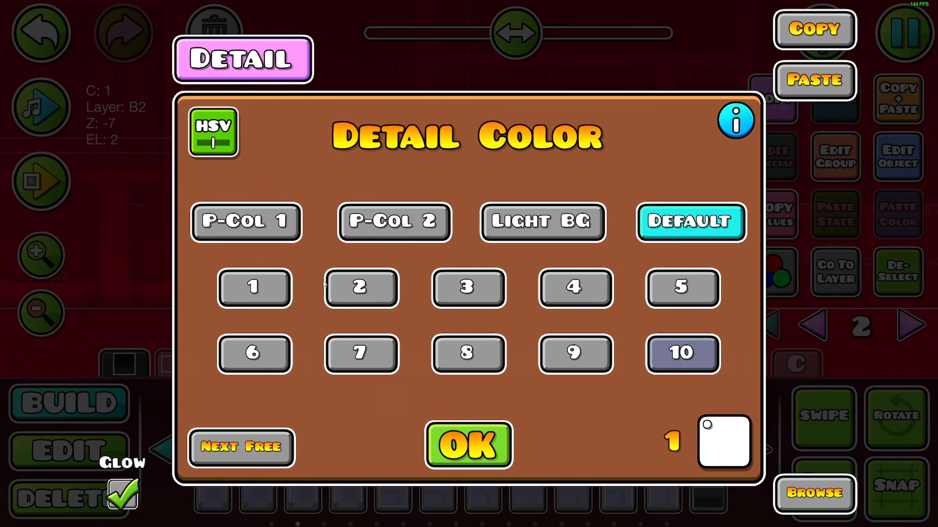
left_click(361, 287)
key("Escape")
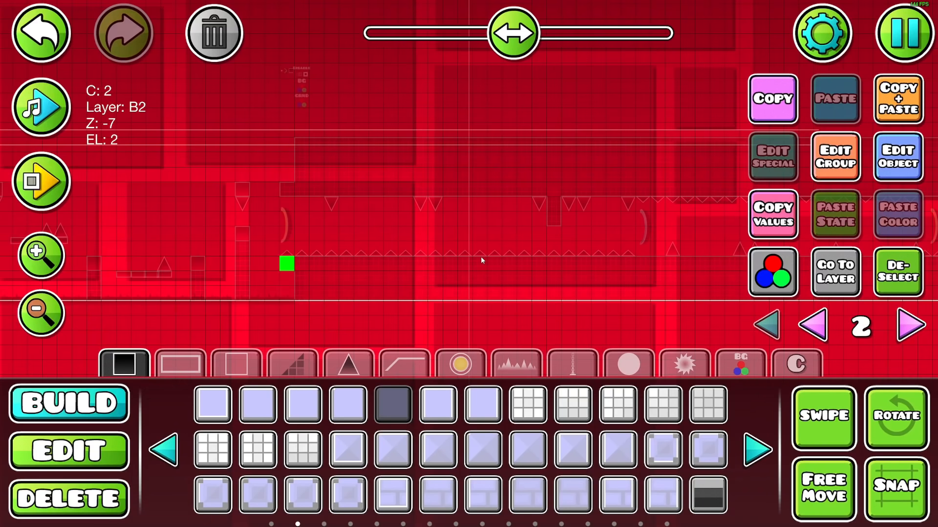
Fill the tunnel entrance column with solid blocks above and below the opening, and select the whole column
left_click(805, 428)
left_click_drag(286, 293, 282, 118)
left_click(76, 454)
left_click_drag(263, 329, 459, 29)
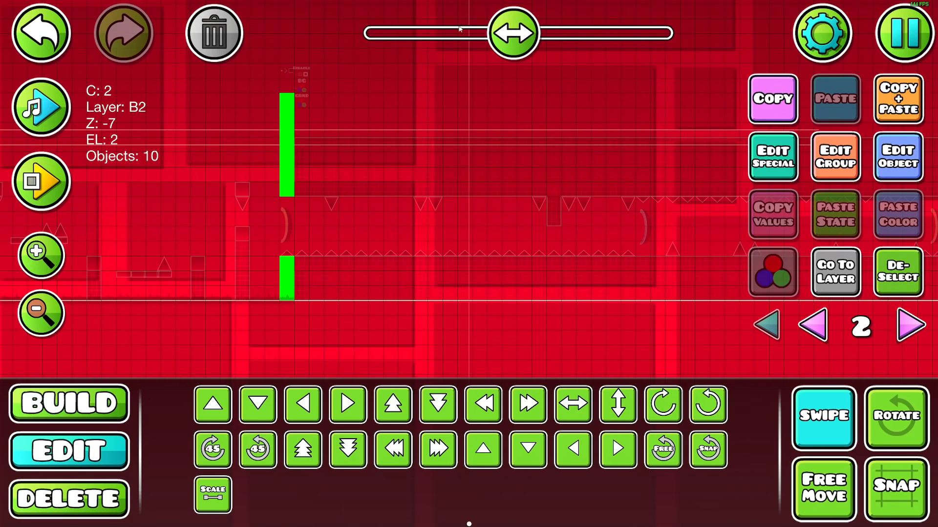
Add the selected column blocks to group 1 and enable Dont Enter for them
left_click(835, 169)
left_click(655, 209)
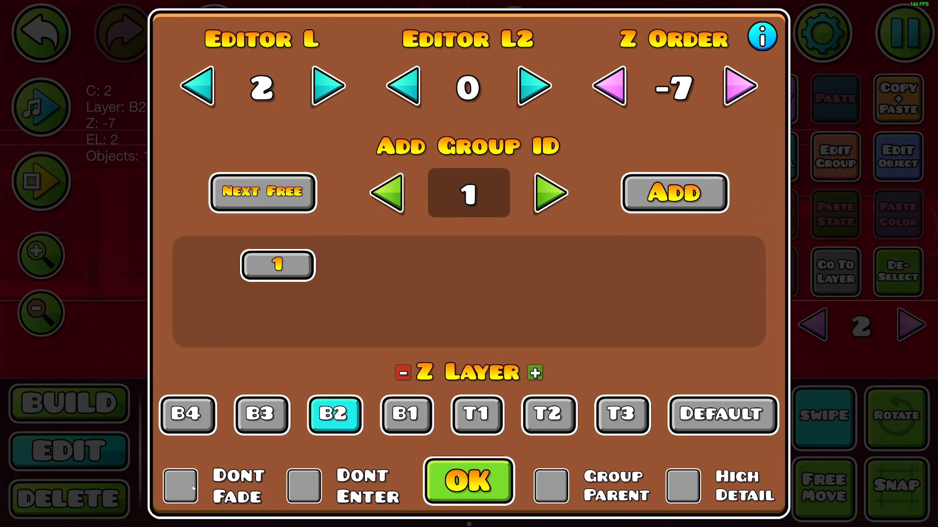
left_click(304, 486)
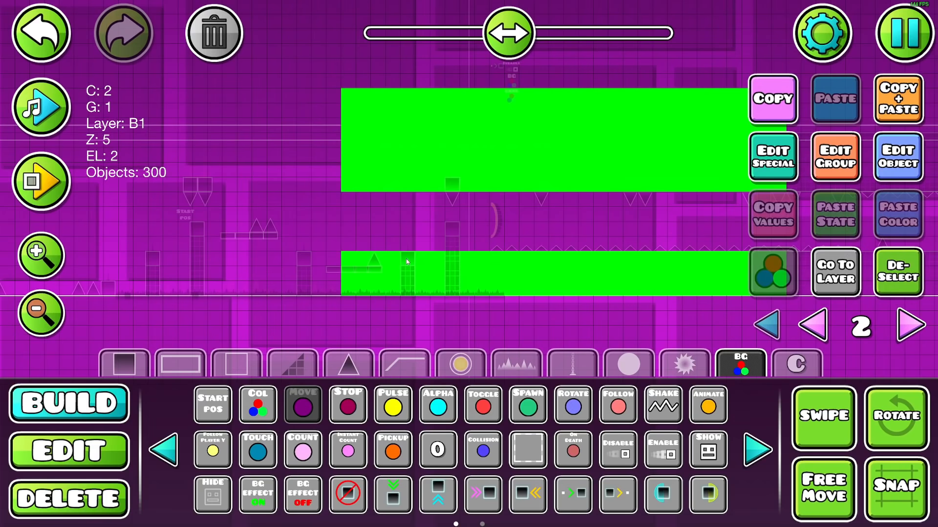
Place a move trigger below the level ahead of the tunnel, targeting group 1 on the X axis with move time 0
left_click(48, 310)
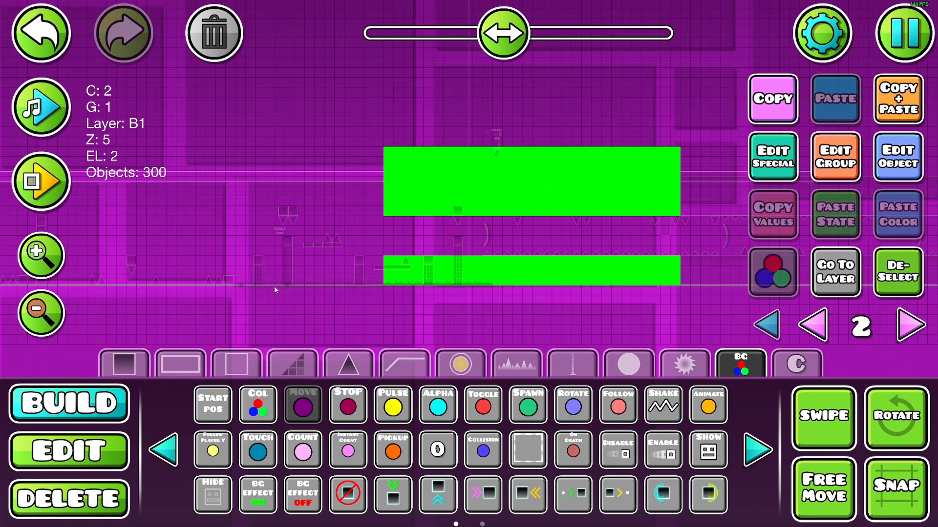
left_click_drag(274, 290, 337, 291)
left_click(143, 321)
left_click(888, 178)
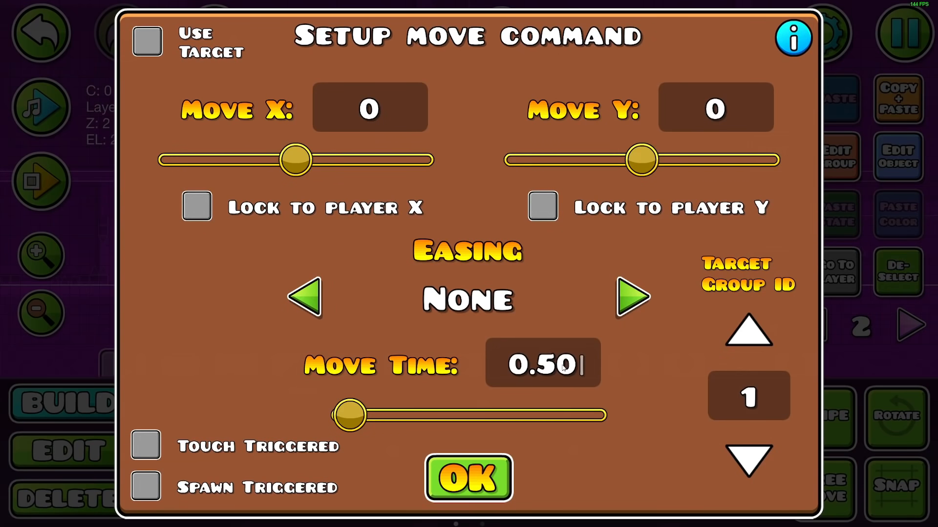
key("BackSpace")
key("BackSpace")
key("BackSpace")
left_click(388, 134)
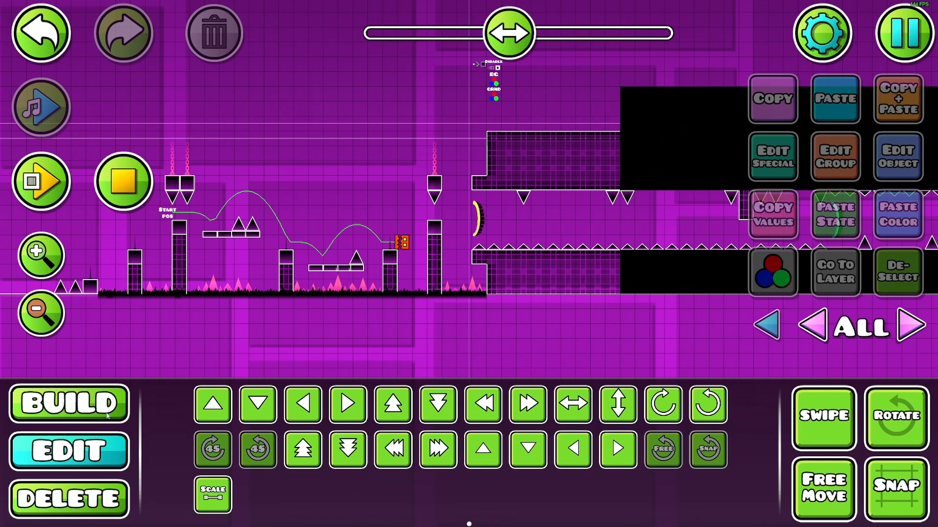
Set up another move trigger for group 1 at the tunnel with Move X -200, Elastic Out easing and move time 2
left_click(108, 415)
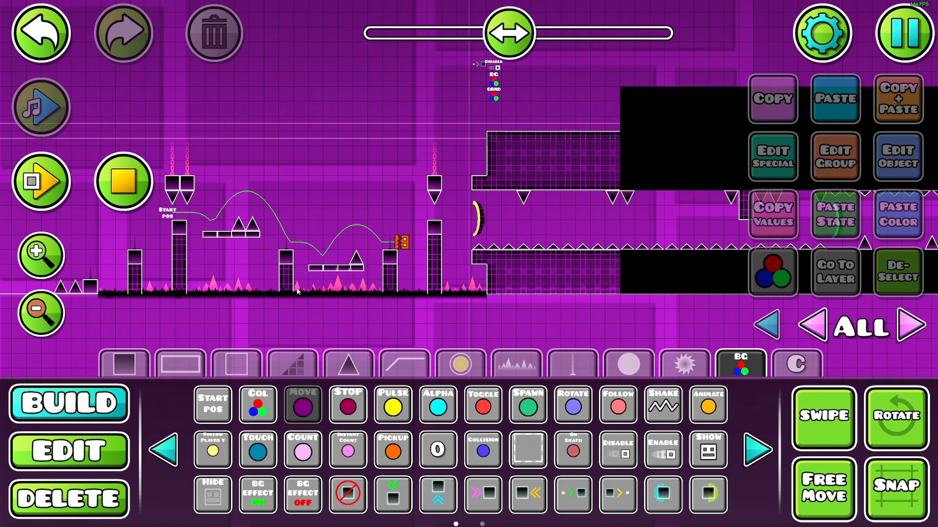
left_click_drag(379, 330, 430, 291)
left_click(440, 312)
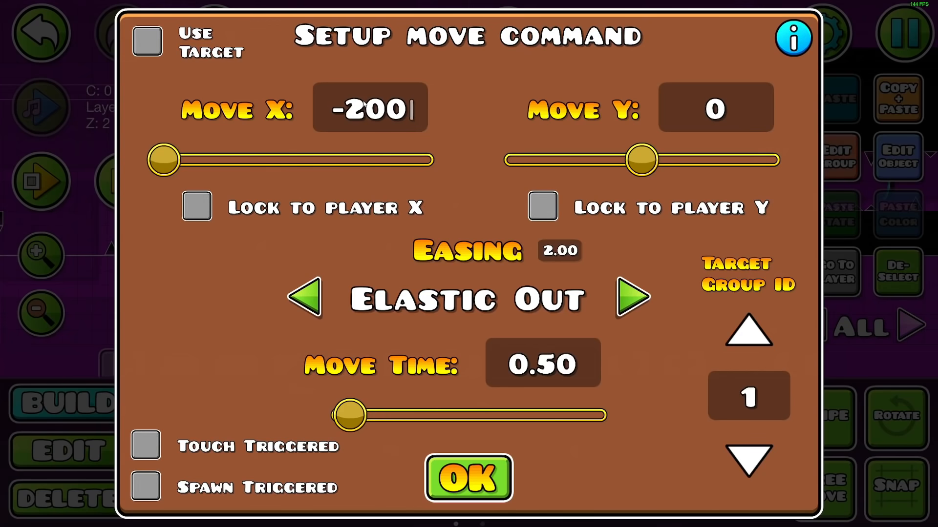
key("BackSpace")
key("BackSpace")
key("BackSpace")
key("BackSpace")
type("2")
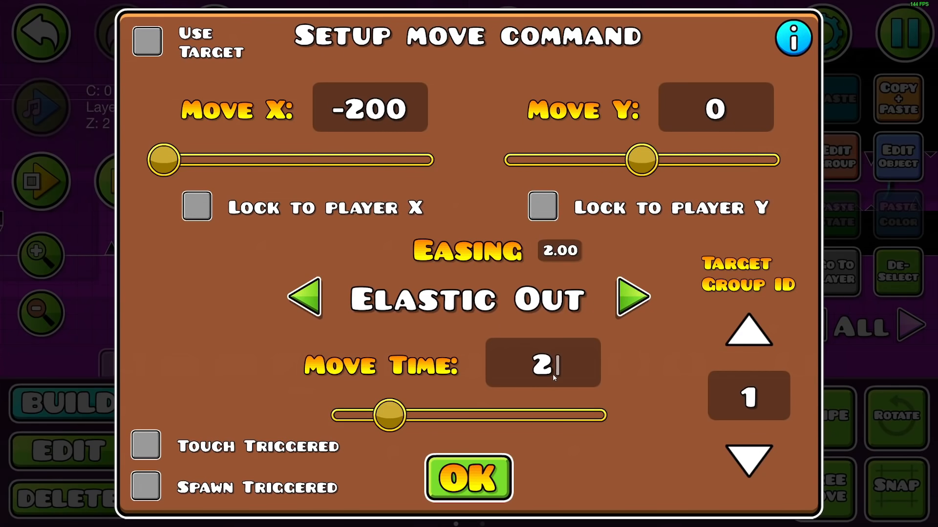
left_click(487, 474)
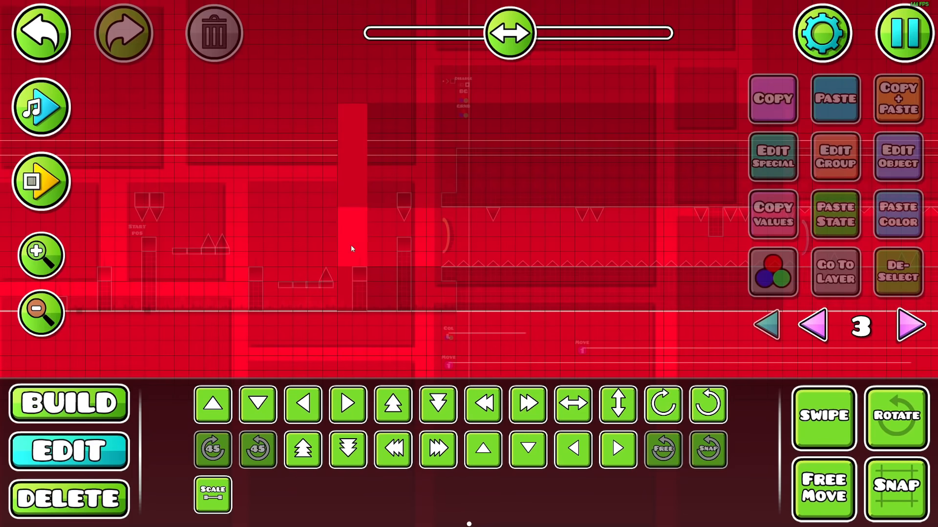
Place a gradient object on editor layer 3 at ground level, directly before the two-block-wide solid column
left_click(352, 249)
key("1")
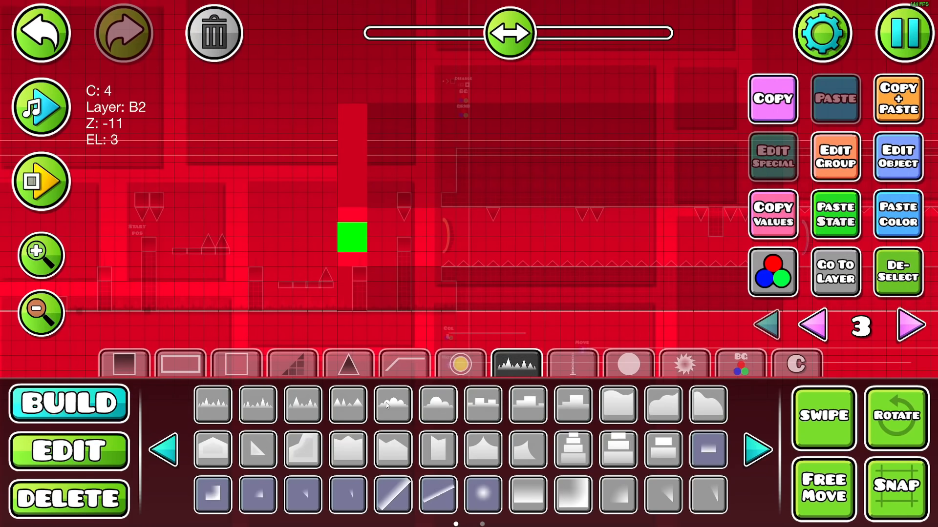
left_click(758, 450)
left_click(399, 407)
left_click(332, 307)
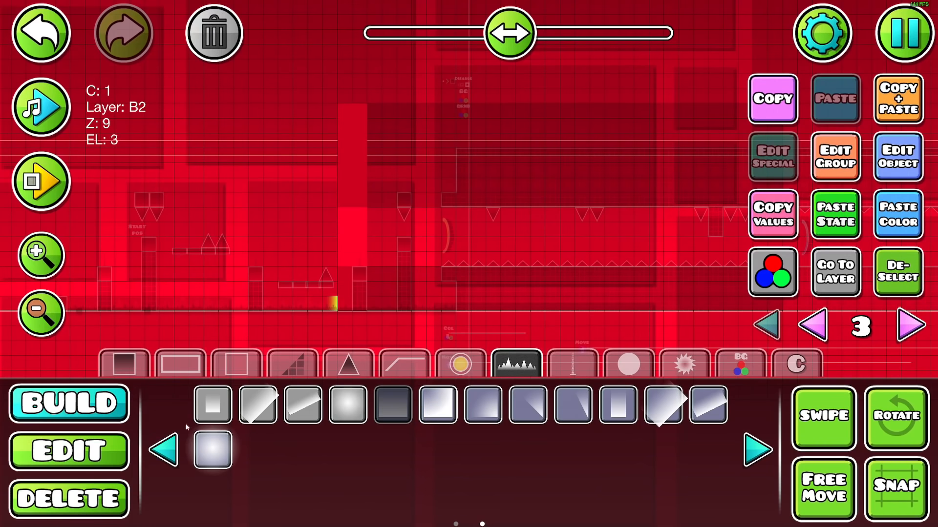
Scale the gradient to 2.00 and apply the solid block's copied state and color to it
key("2")
left_click(199, 490)
left_click_drag(275, 302, 495, 303)
left_click(836, 215)
left_click(903, 225)
key("1")
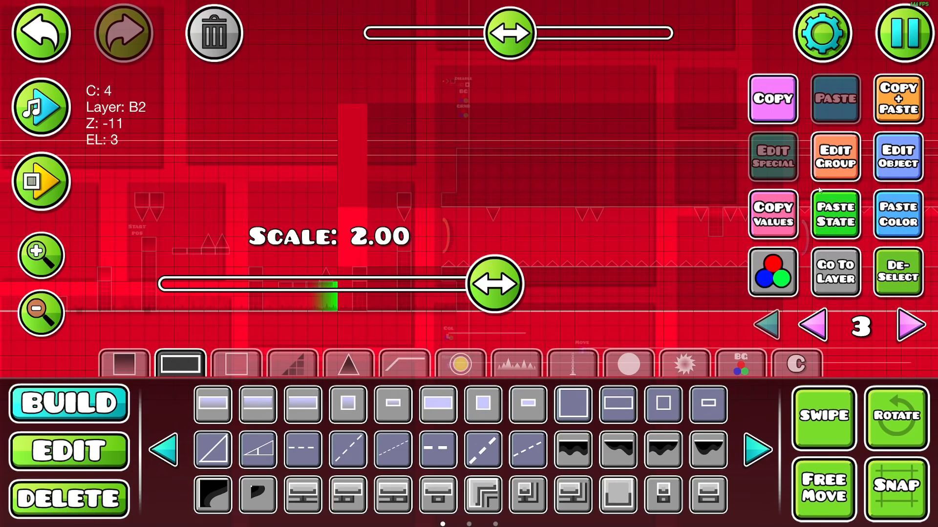
Stack copies of the gradient upward along the solid column's front edge to cover its full height
left_click(905, 100)
key("w")
key("w")
left_click(906, 100)
key("w")
key("w")
left_click(906, 100)
key("w")
key("w")
left_click(906, 100)
key("w")
key("w")
key("w")
key("w")
key("w")
key("w")
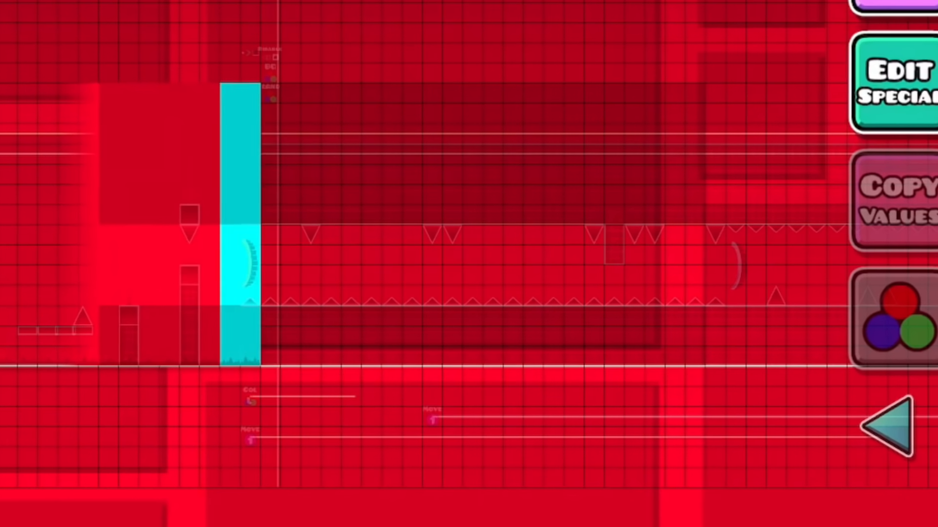
Duplicate the solid column repeatedly along the level to build a continuous backdrop behind the tunnel
key("d")
key("ctrl+d")
key("d")
key("d")
key("ctrl+d")
key("d")
key("d")
key("ctrl+d")
key("d")
key("d")
key("ctrl+d")
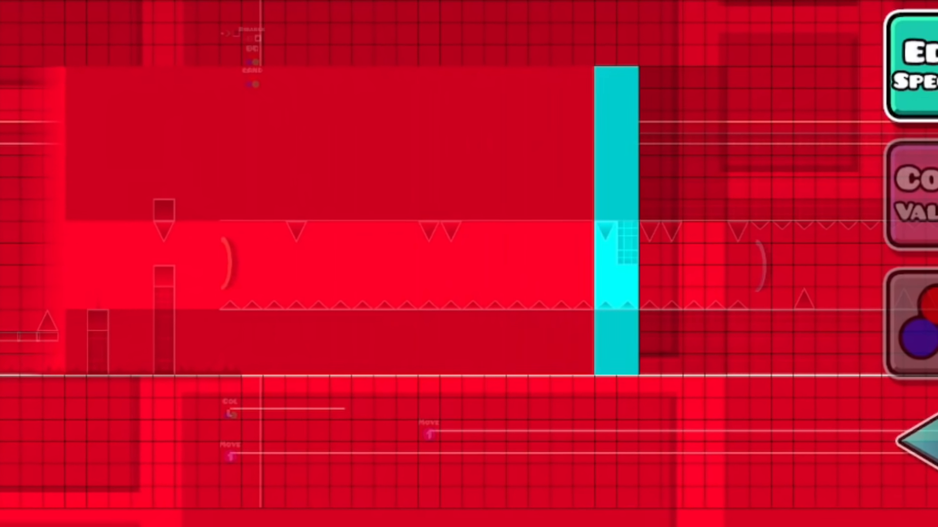
key("d")
key("d")
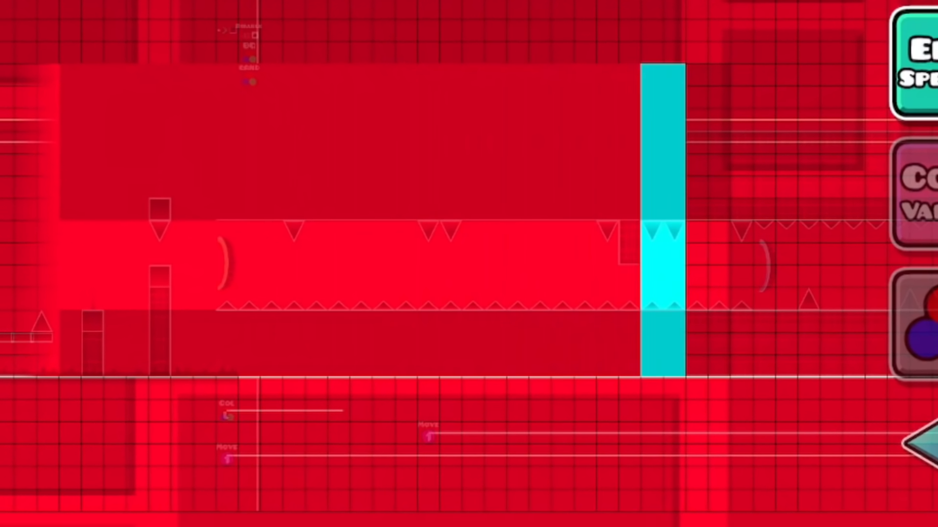
key("ctrl+d")
key("d")
key("d")
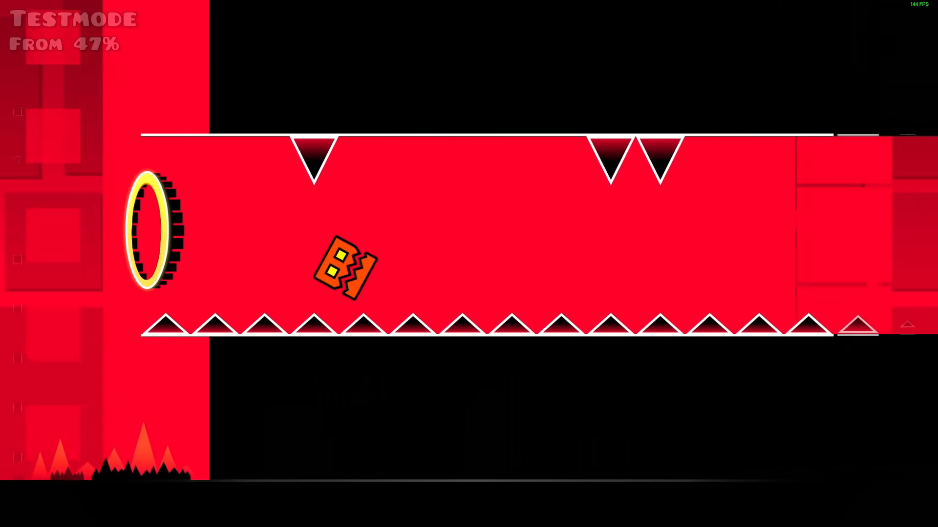
key("Escape")
Switch to editor layer 3 and select the tunnel's backdrop blocks and gradients
left_click(173, 331)
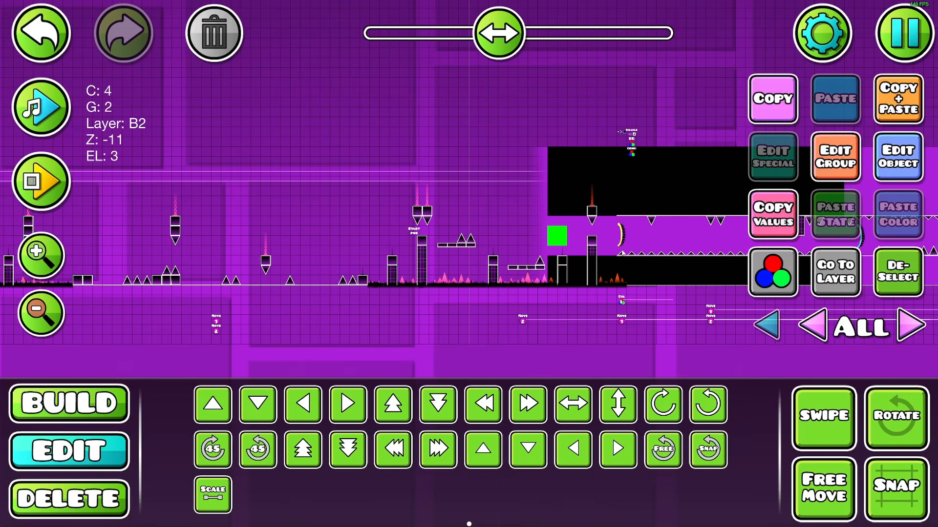
left_click(819, 278)
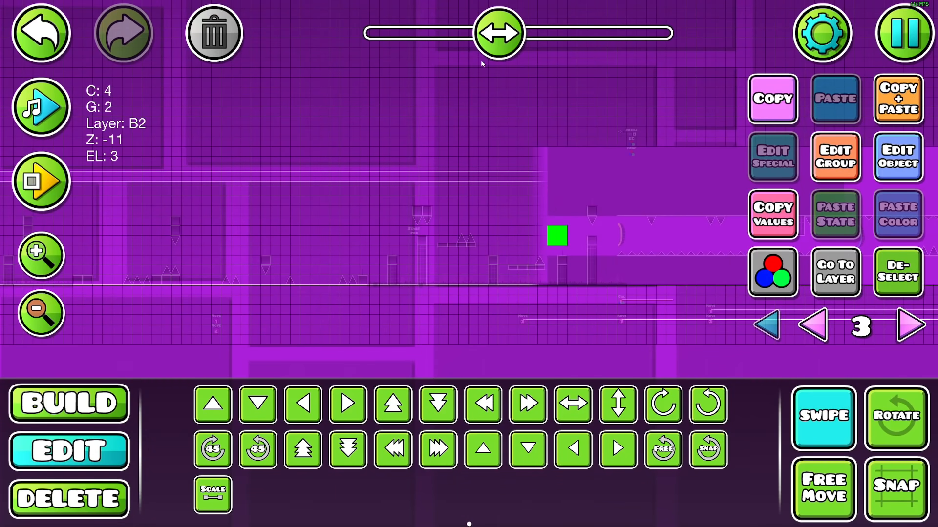
left_click_drag(490, 48, 498, 56)
left_click_drag(207, 121, 866, 353)
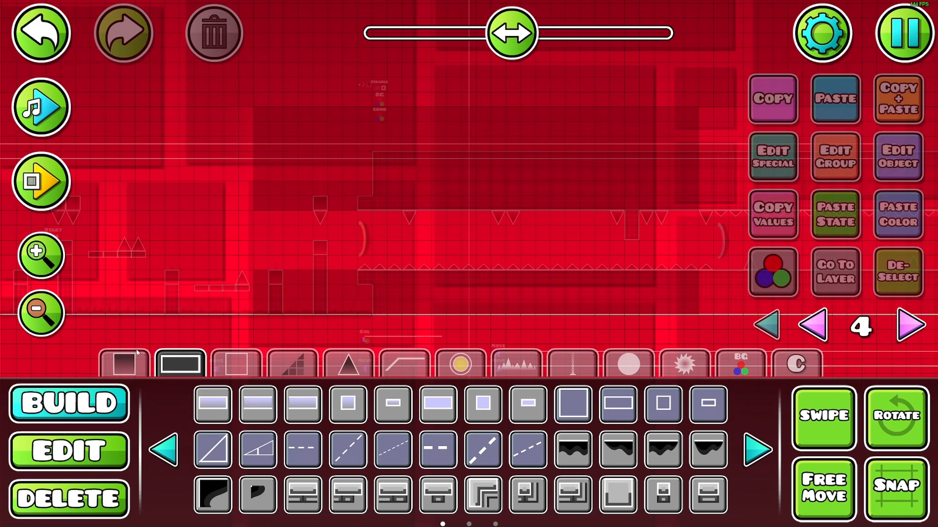
Place a plain solid block inside the backdrop's front edge on editor layer 4 and scale it to 2.00
left_click(125, 364)
left_click(393, 404)
left_click(261, 247)
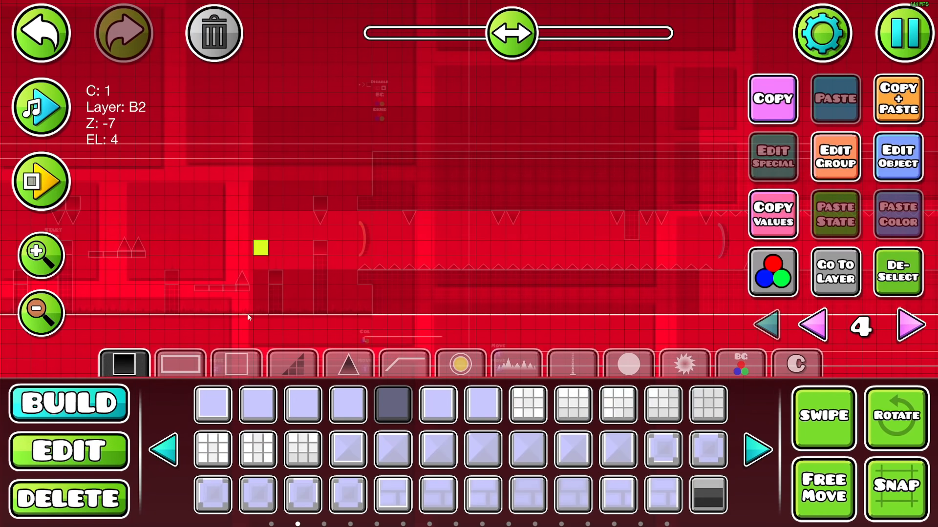
left_click(100, 440)
left_click(215, 488)
left_click_drag(206, 228, 425, 229)
left_click(79, 413)
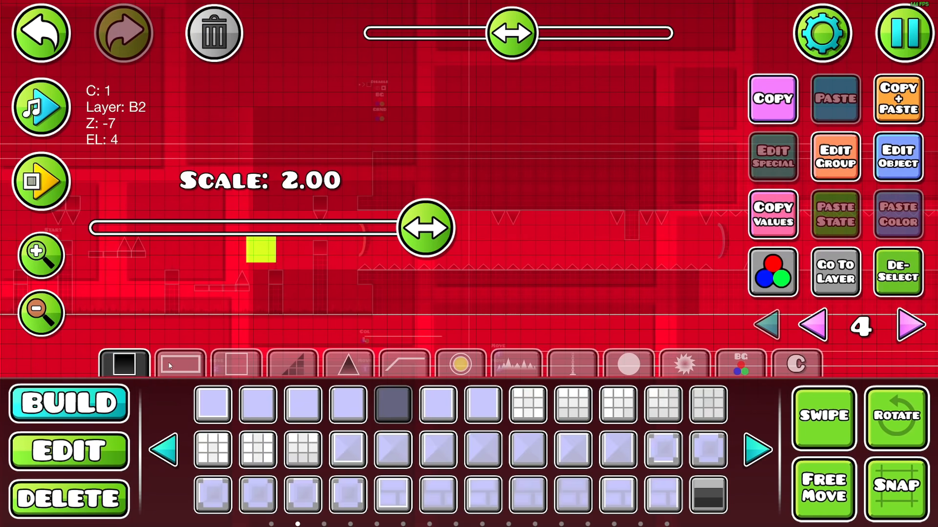
Add the new tunnel beam object on editor layer 4 to group 3
left_click(170, 367)
left_click(835, 156)
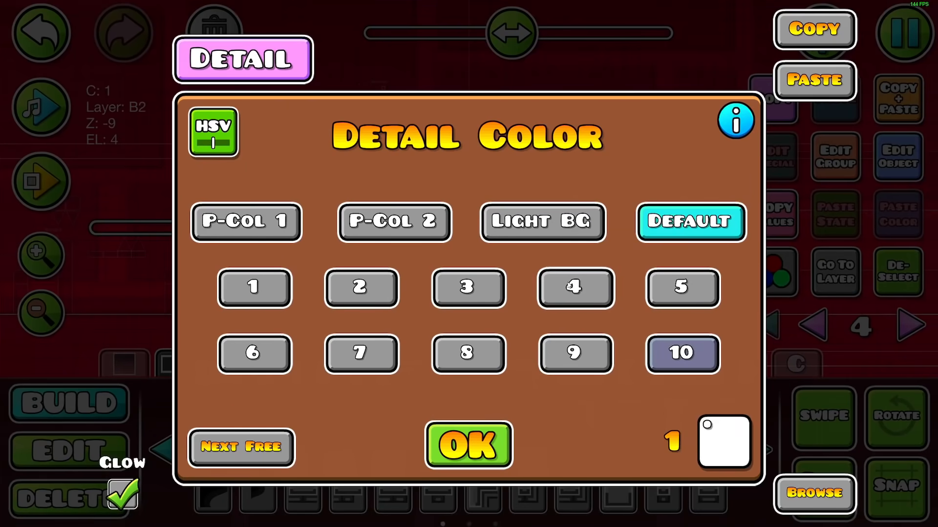
left_click(576, 288)
left_click(469, 443)
Duplicate the beam piece repeatedly at two-block spacing to form a horizontal beam through the tunnel
left_click(884, 108)
key("d")
key("d")
left_click(885, 108)
key("d")
key("d")
left_click(884, 108)
key("d")
key("d")
left_click(884, 108)
key("d")
key("d")
left_click(885, 109)
key("d")
key("d")
Add all the selected beam pieces to group 4 as well
left_click(835, 156)
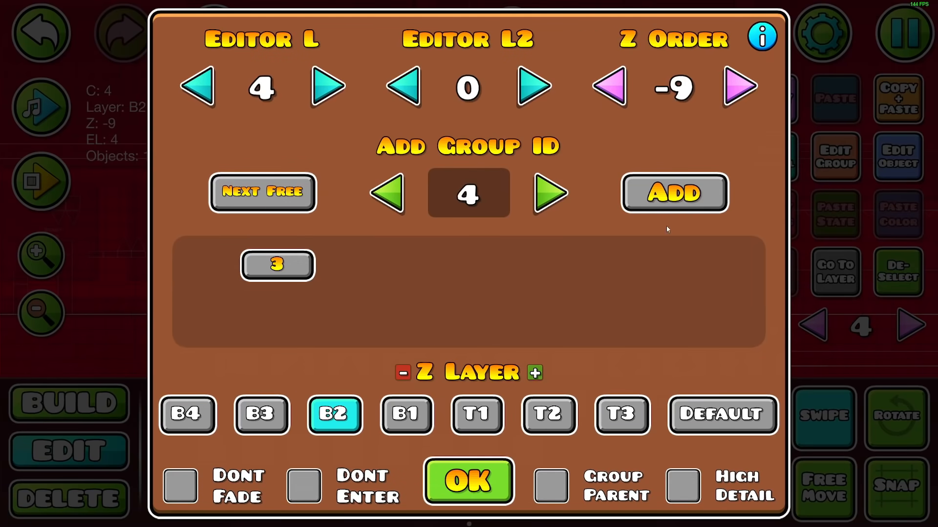
left_click(666, 210)
left_click(467, 481)
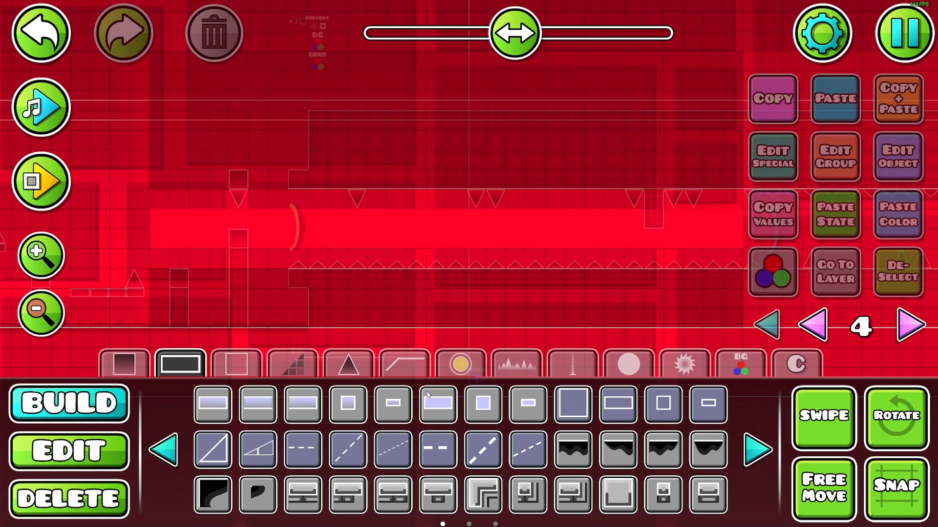
Locate the middle of the beam and place a small round dot there as its center object
key("2")
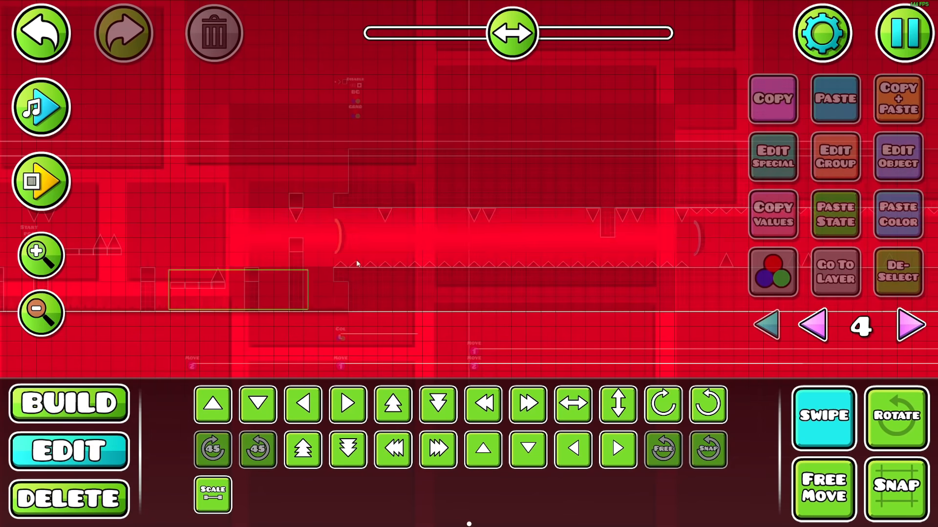
left_click(440, 229)
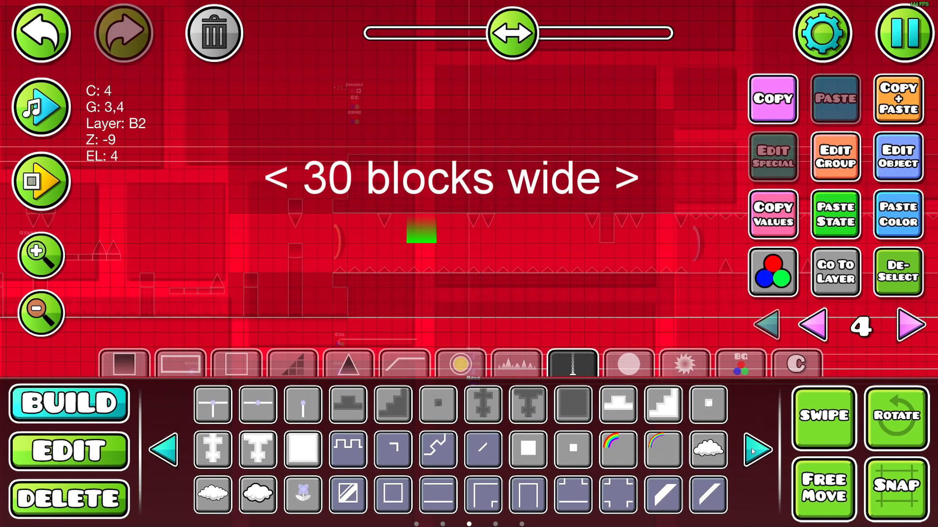
left_click(753, 452)
left_click(758, 448)
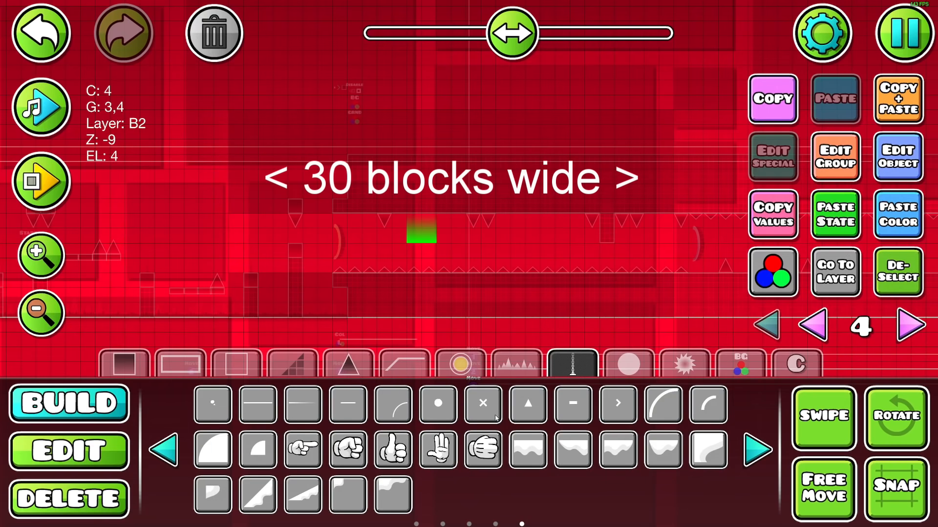
left_click(438, 404)
left_click(443, 238)
Assign color channel 10 to the center dot and configure that channel
left_click(181, 364)
left_click(339, 404)
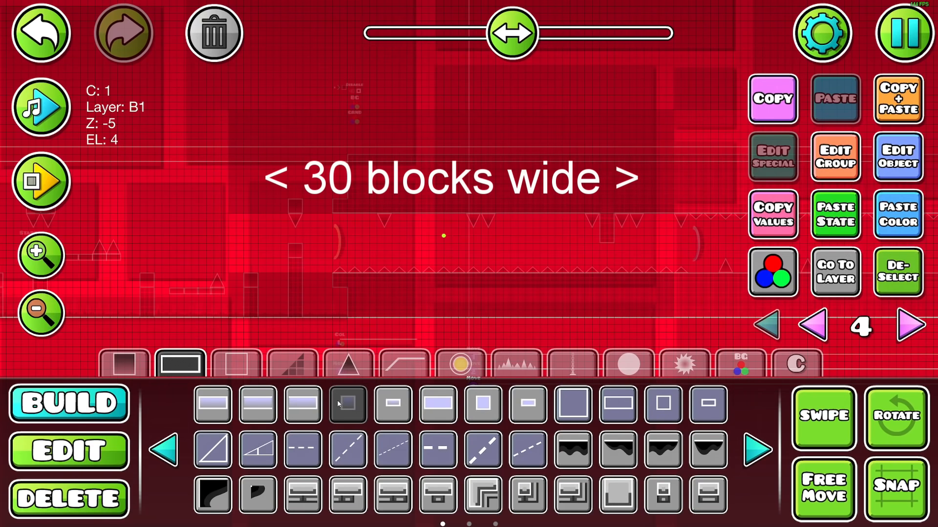
left_click(337, 402)
left_click(771, 273)
left_click(692, 352)
left_click(728, 432)
left_click(458, 320)
left_click(132, 428)
left_click(467, 474)
left_click(468, 445)
Add the center dot to groups 3 and 5 and move it to editor layer 5
left_click(835, 157)
left_click(262, 191)
left_click(674, 193)
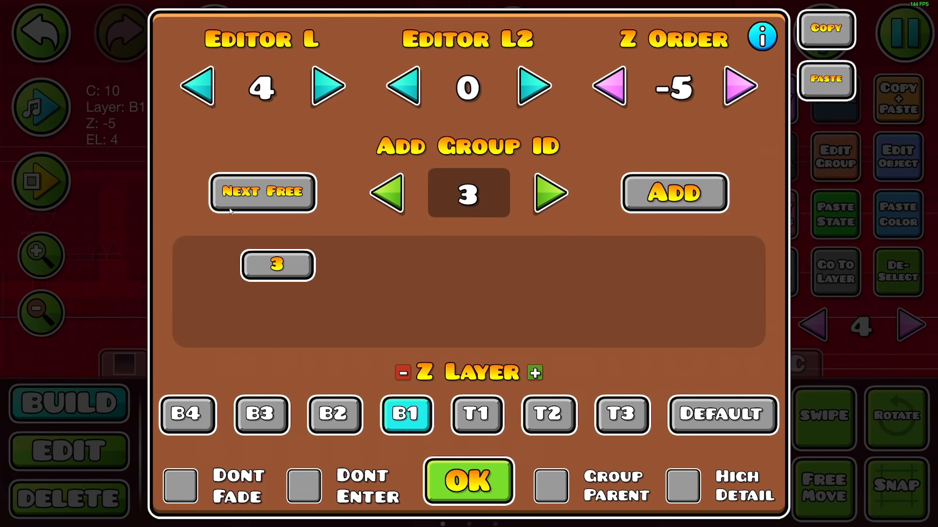
left_click(668, 199)
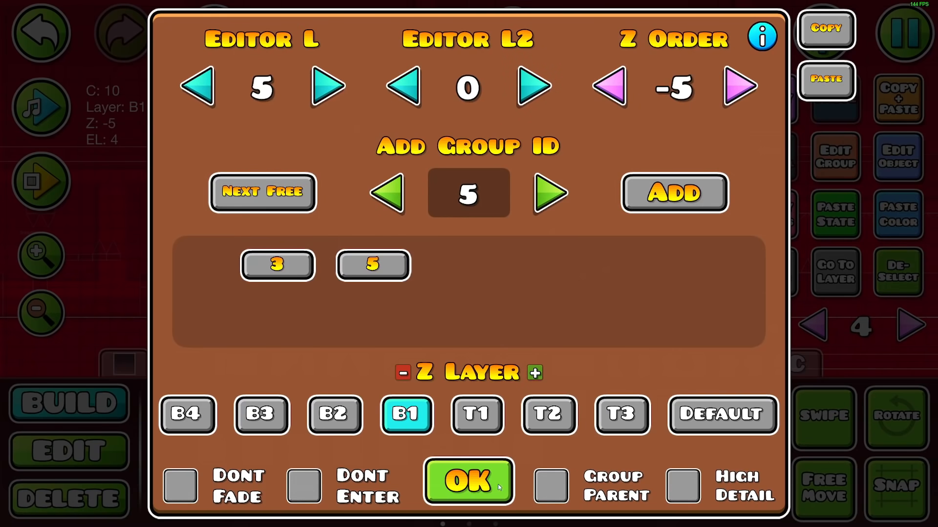
left_click(499, 487)
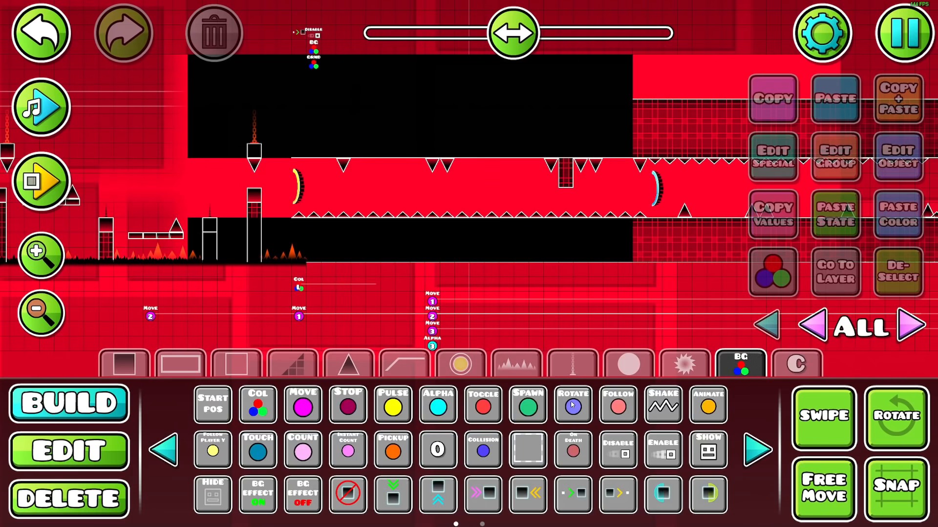
Place a rotate trigger below the tunnel: target group 4, center group 5, Times 360 1, Ease In Out, move time 8
left_click(572, 405)
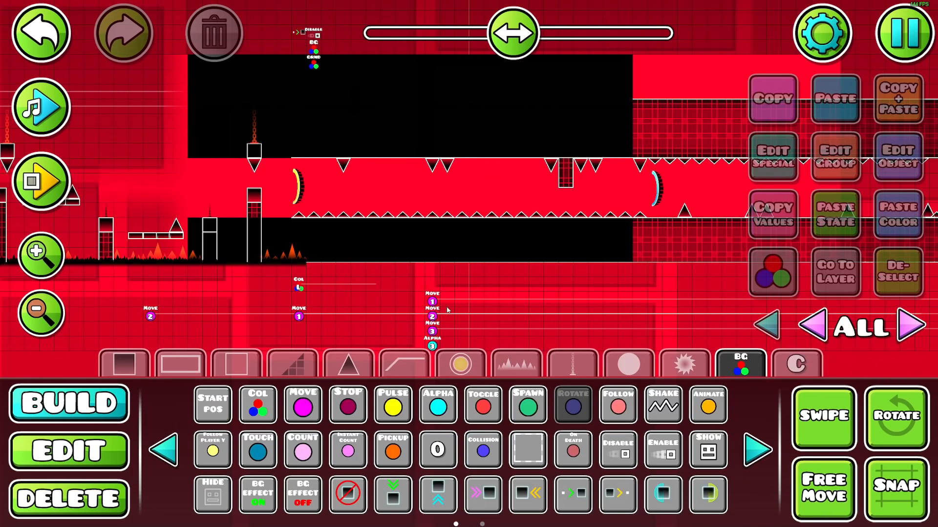
left_click(435, 273)
left_click(897, 157)
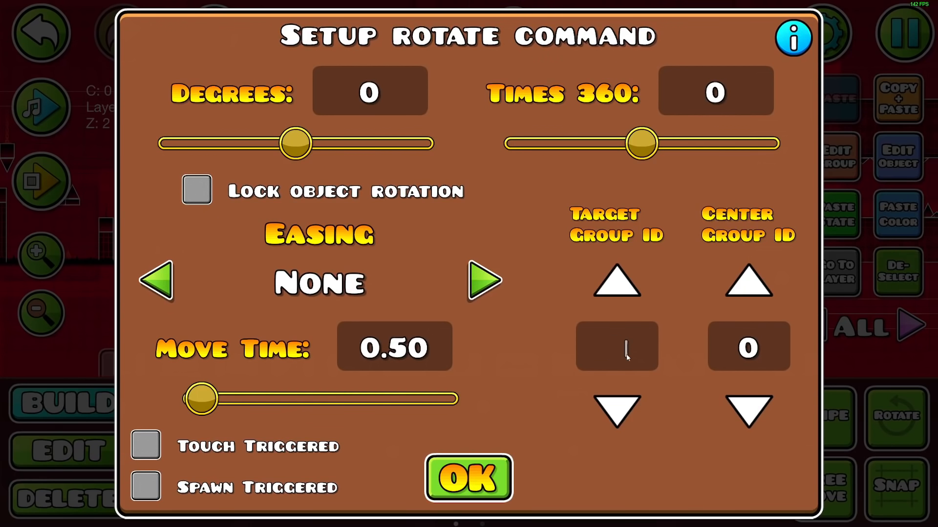
left_click(749, 348)
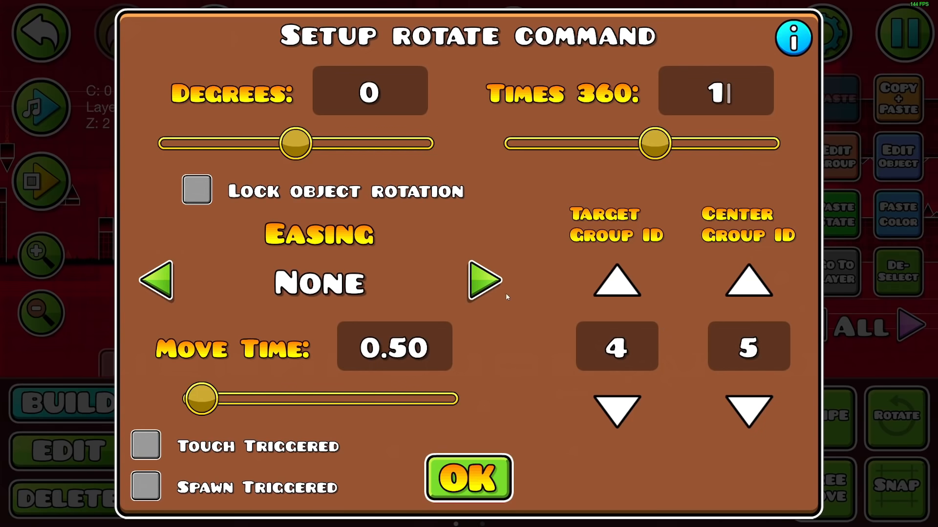
left_click(487, 282)
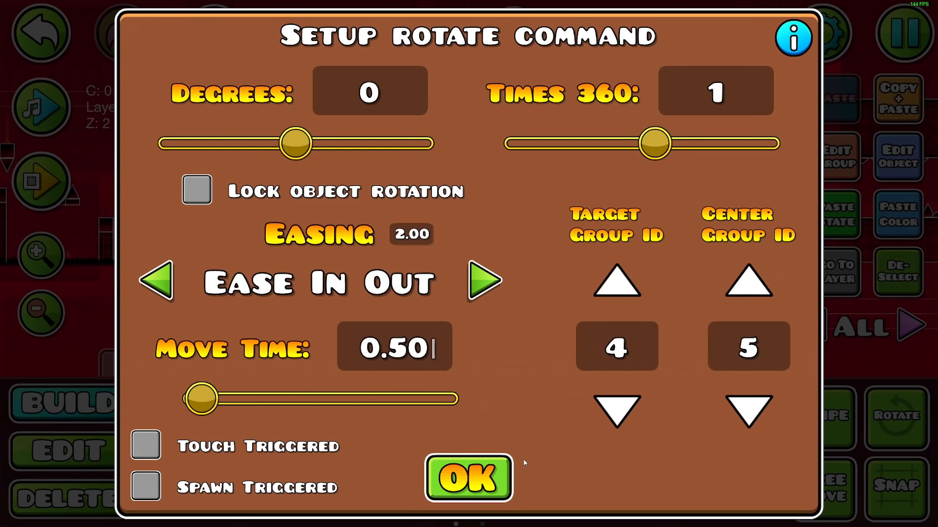
key("BackSpace")
key("BackSpace")
key("BackSpace")
key("BackSpace")
type("8")
left_click(505, 476)
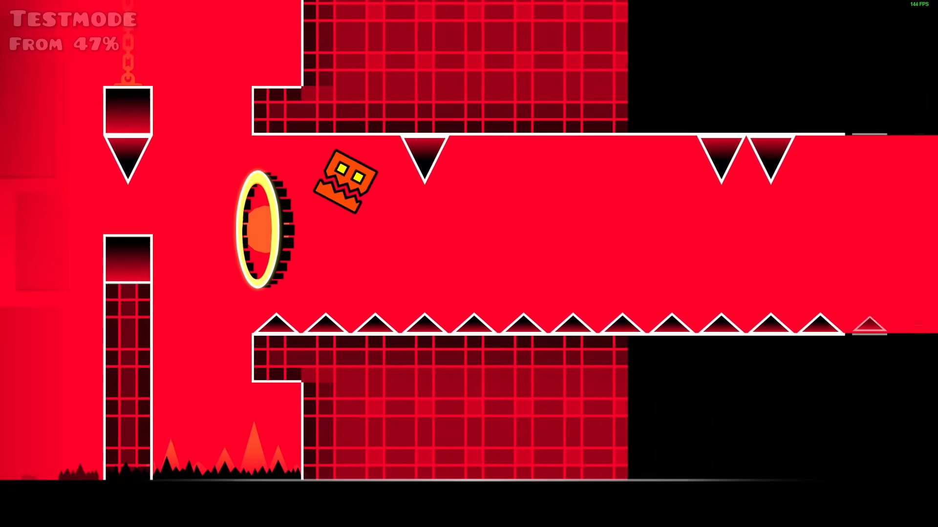
Playtest the tunnel from the 47% start position to check the rotating light beam, and return to the editor
key("space")
key("space")
key("space")
key("space")
key("space")
key("space")
key("space")
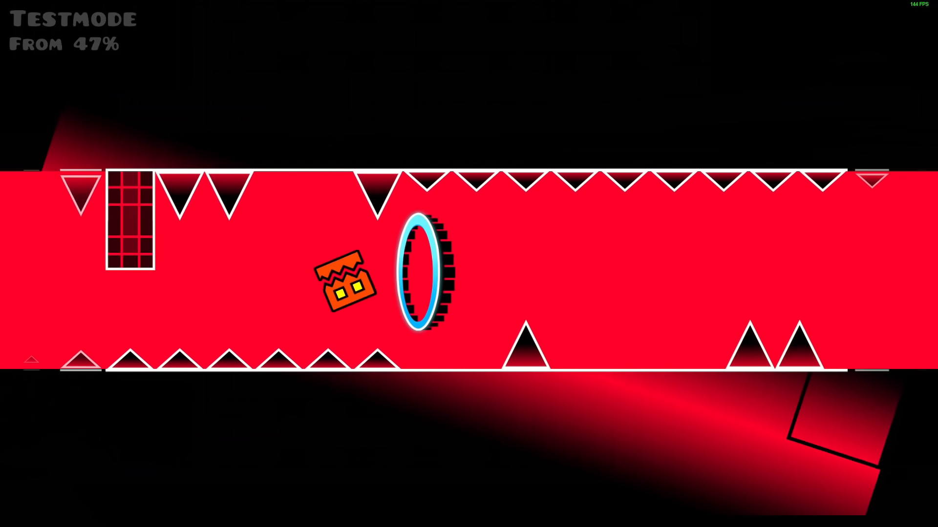
key("space")
key("space")
key("space")
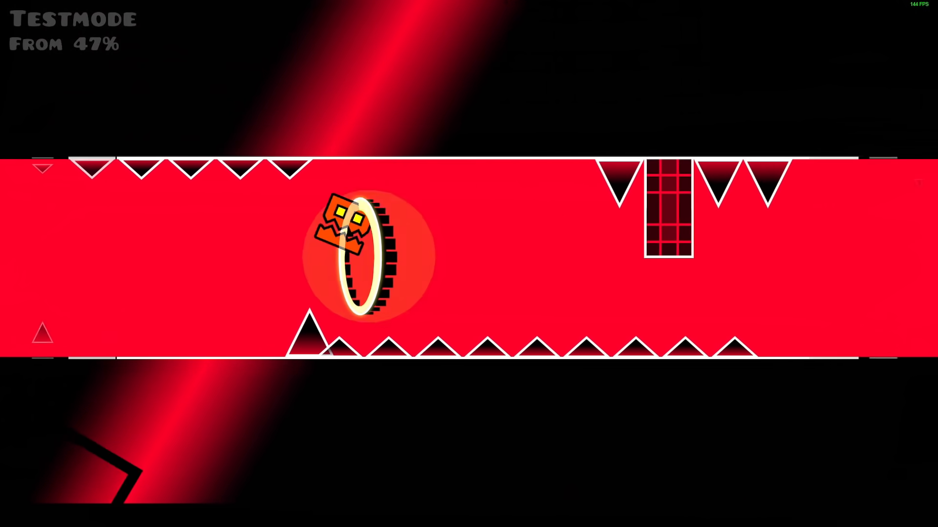
key("Escape")
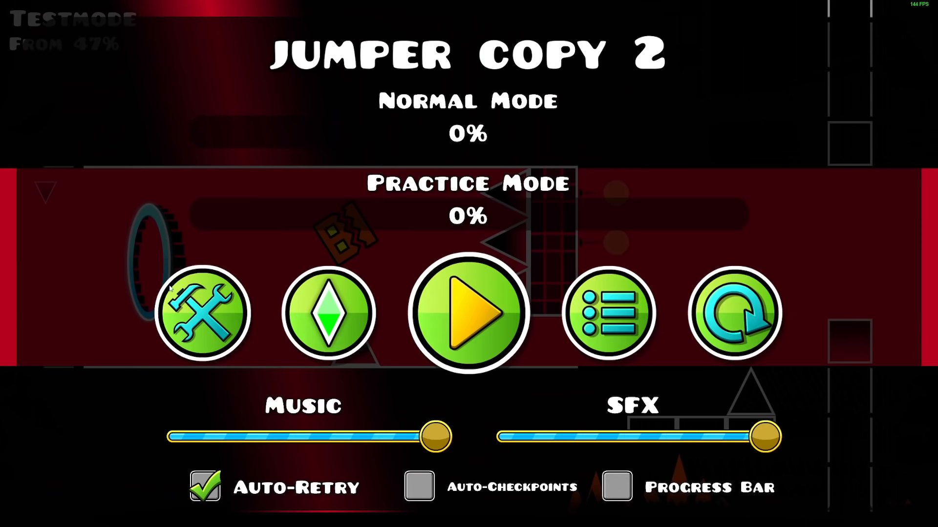
left_click(221, 306)
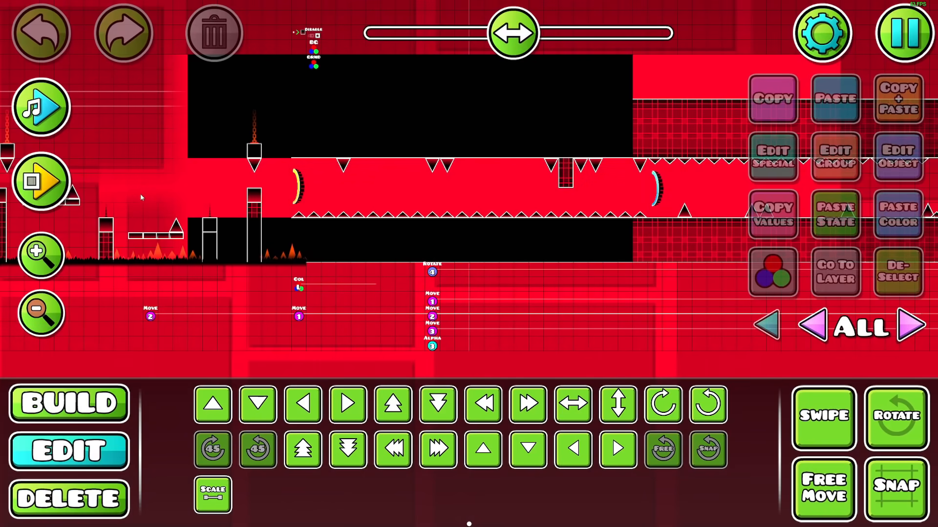
Select all the beam pieces together with the center dot on editor layer 5 and open their group settings
left_click(125, 196)
left_click(836, 272)
left_click(806, 410)
left_click_drag(102, 205, 761, 197)
left_click(836, 156)
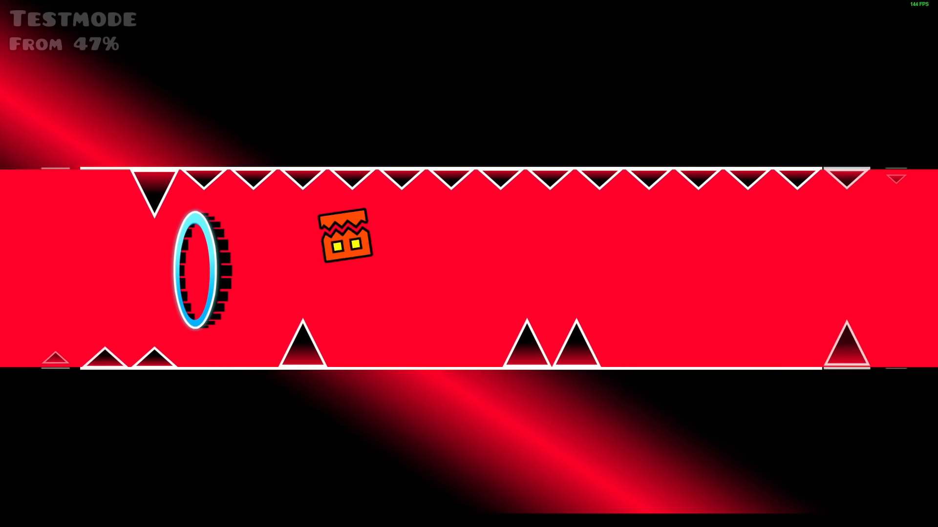
key("space")
key("space")
key("space")
key("space")
key("space")
key("space")
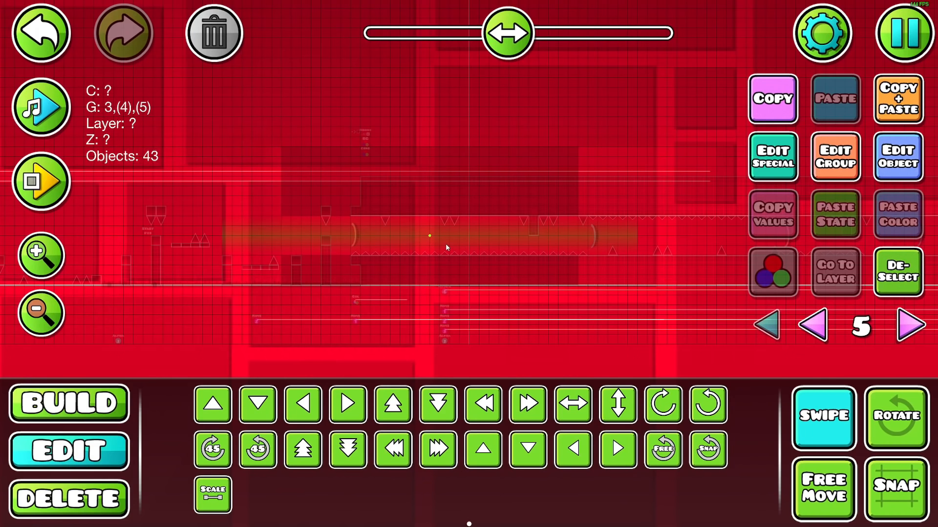
Add the rotate trigger to the beam selection and duplicate everything, shifting the copy three steps further along the tunnel
left_click(765, 336)
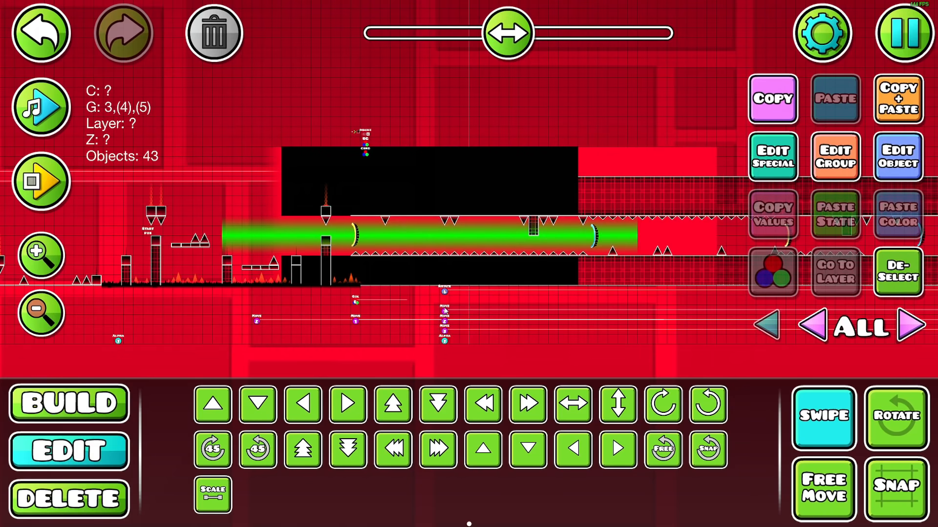
left_click(445, 292)
left_click(813, 415)
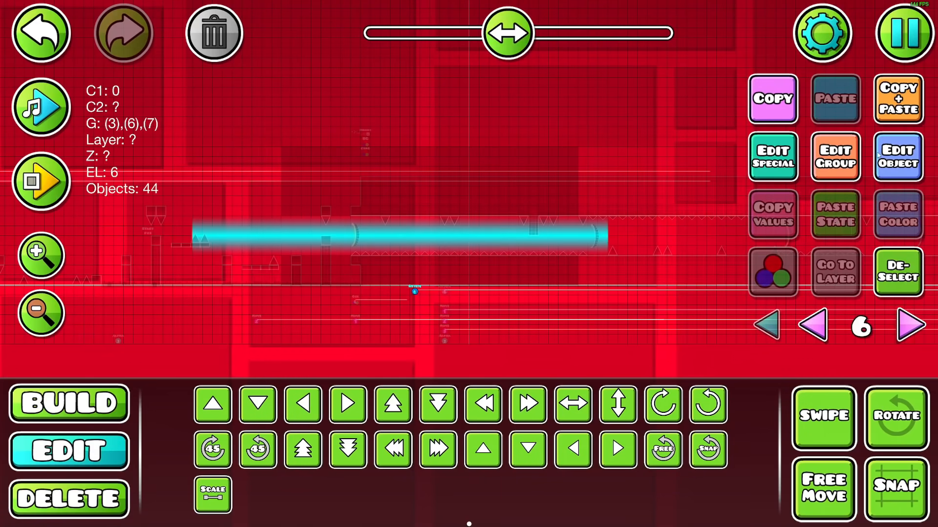
left_click(905, 108)
key("d")
key("d")
key("d")
key("d")
key("d")
key("d")
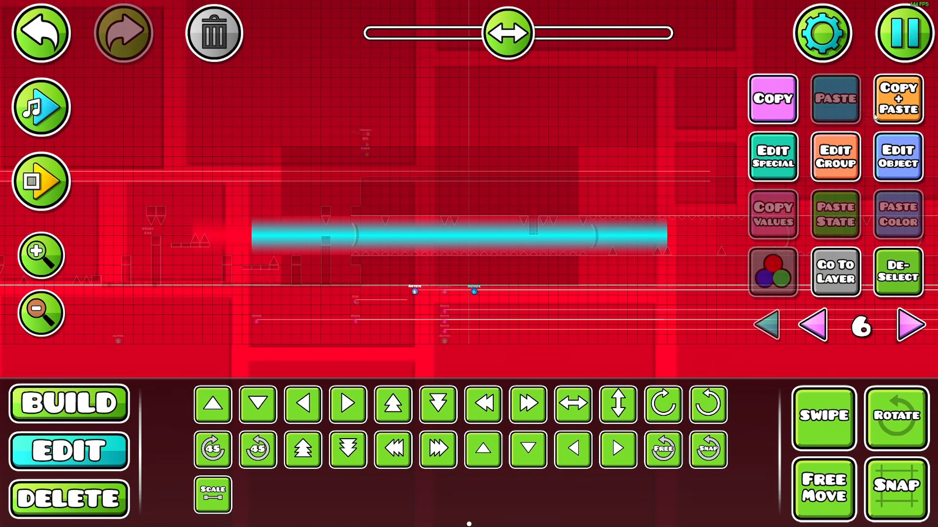
Make another duplicate of the beam and its rotate trigger, again moved three steps to the right
left_click(883, 46)
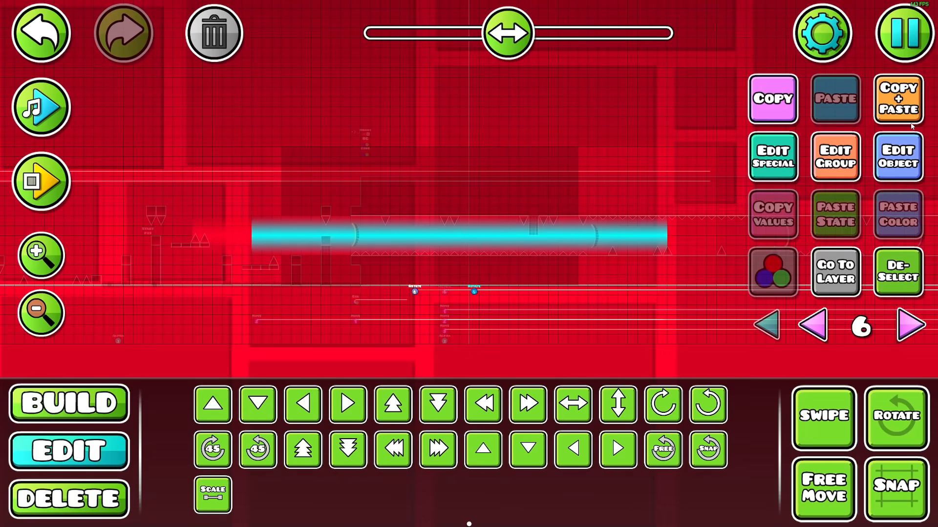
left_click(905, 107)
key("d")
key("d")
key("d")
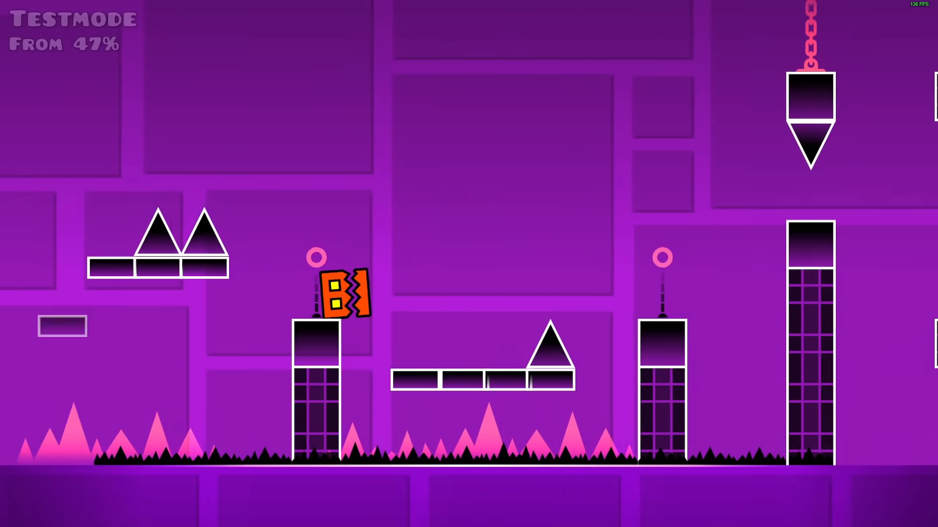
Playtest from the 47% start position through the tunnel and beyond to check the several rotating beams
key("space")
key("space")
key("space")
key("space")
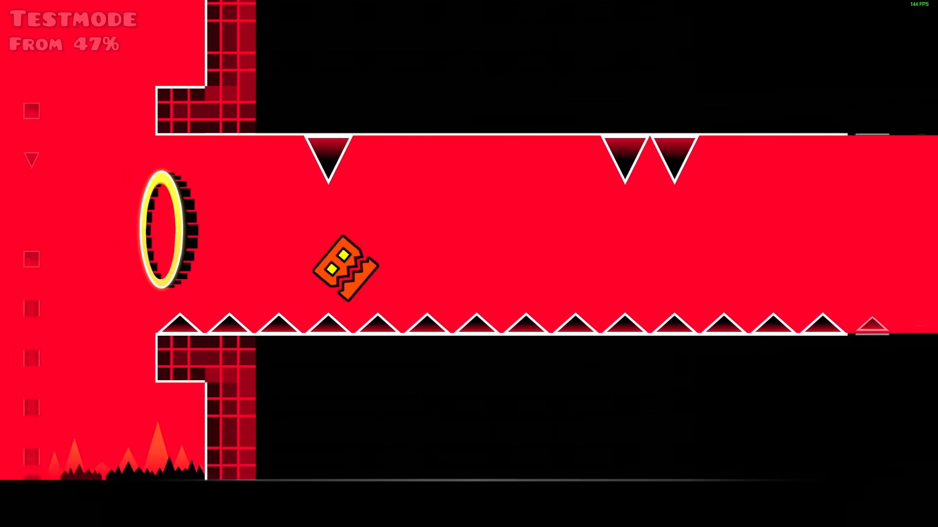
key("space")
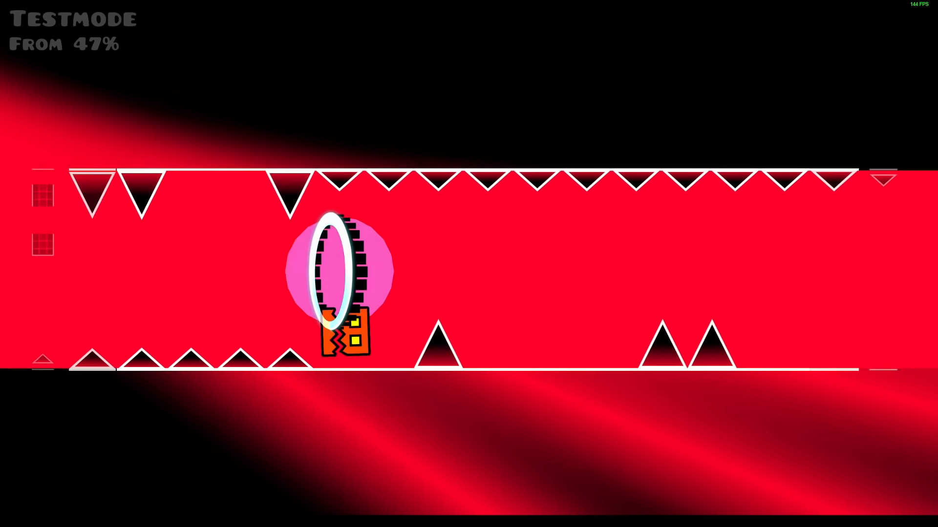
key("space")
key("space")
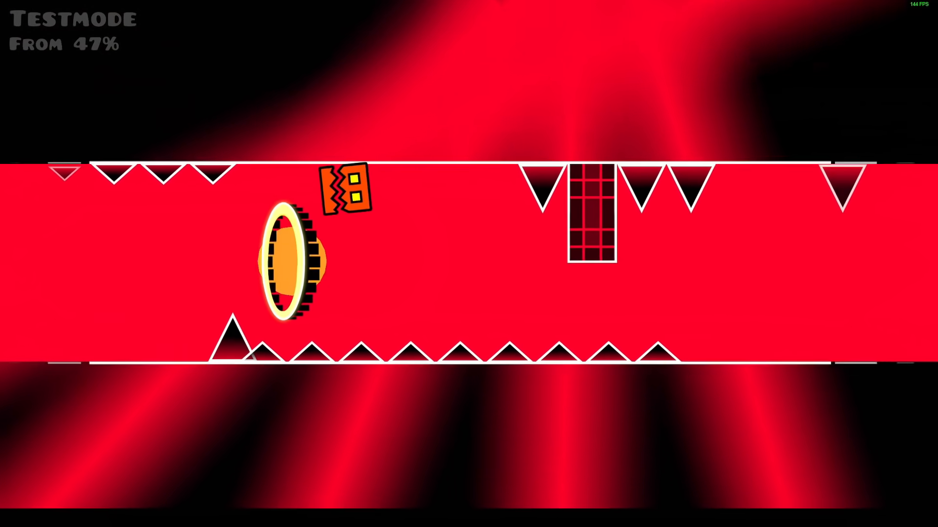
key("space")
key("space")
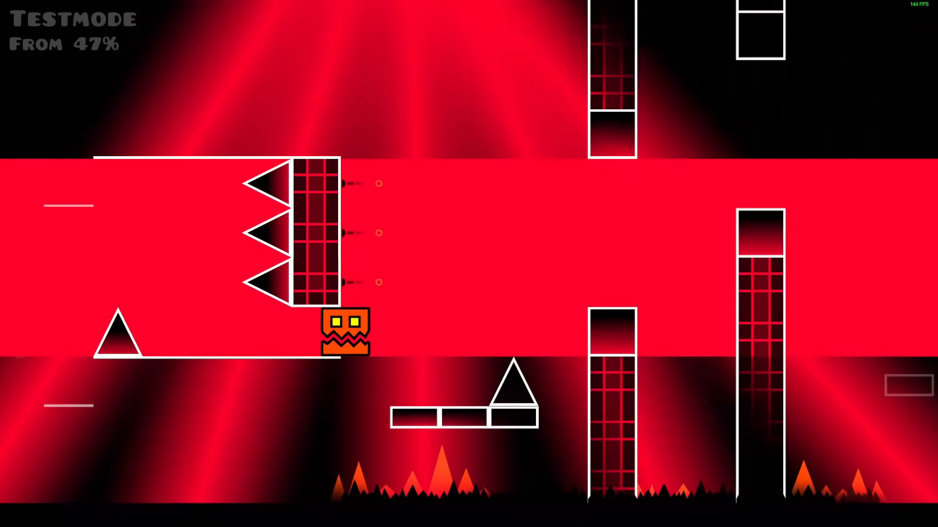
key("space")
key("space")
key("space")
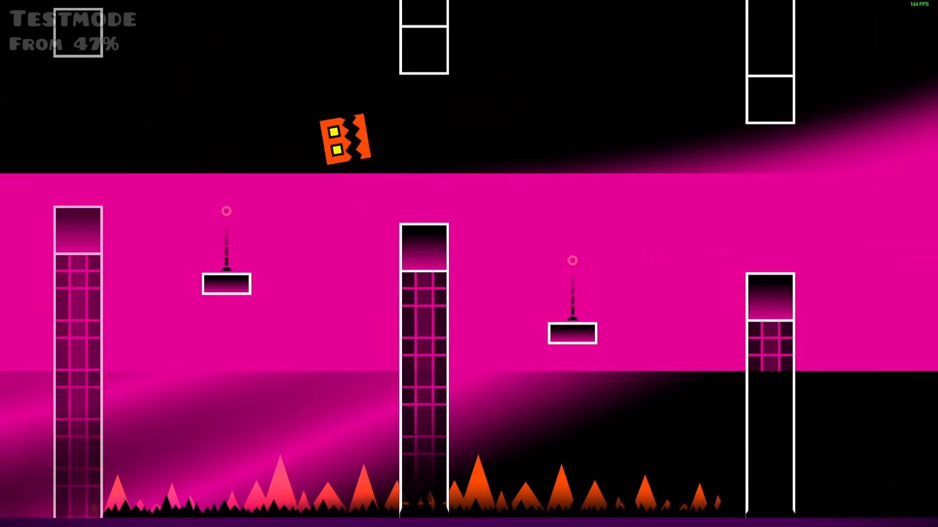
key("space")
key("space")
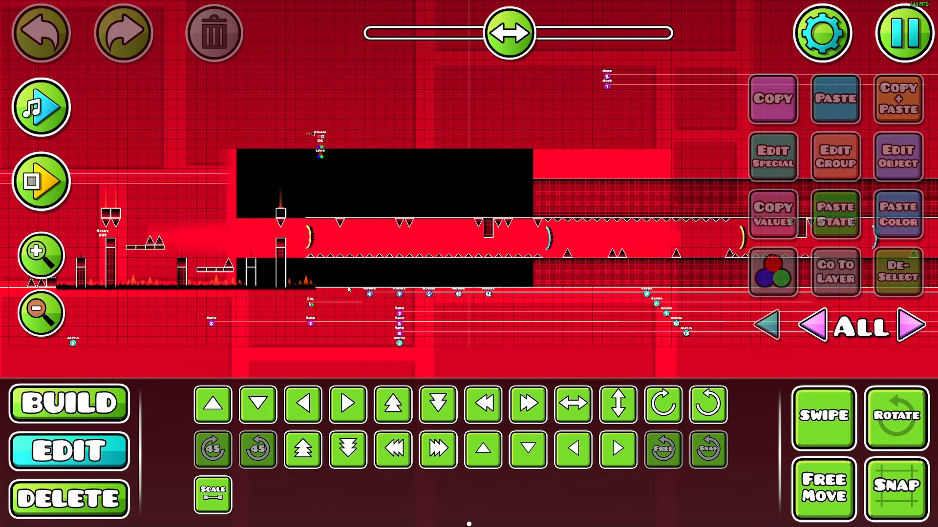
left_click(41, 253)
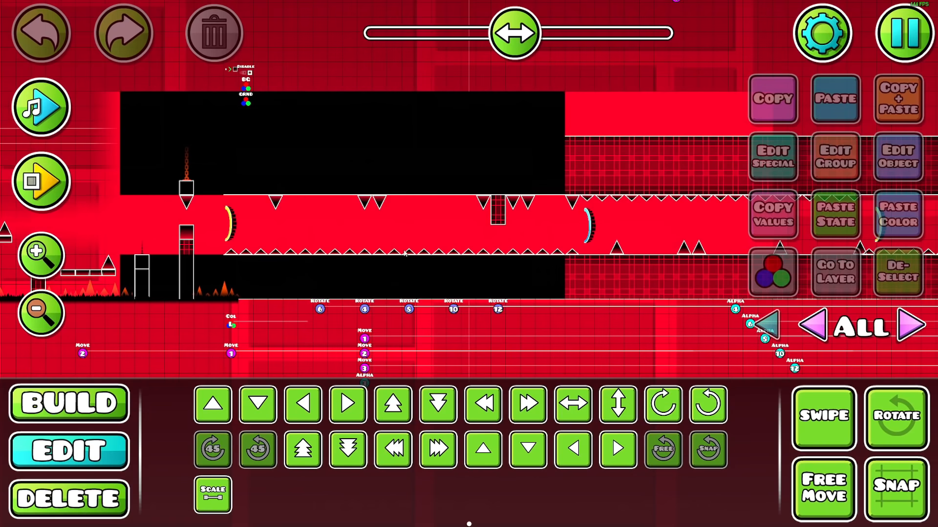
left_click(911, 325)
left_click(911, 324)
left_click(911, 324)
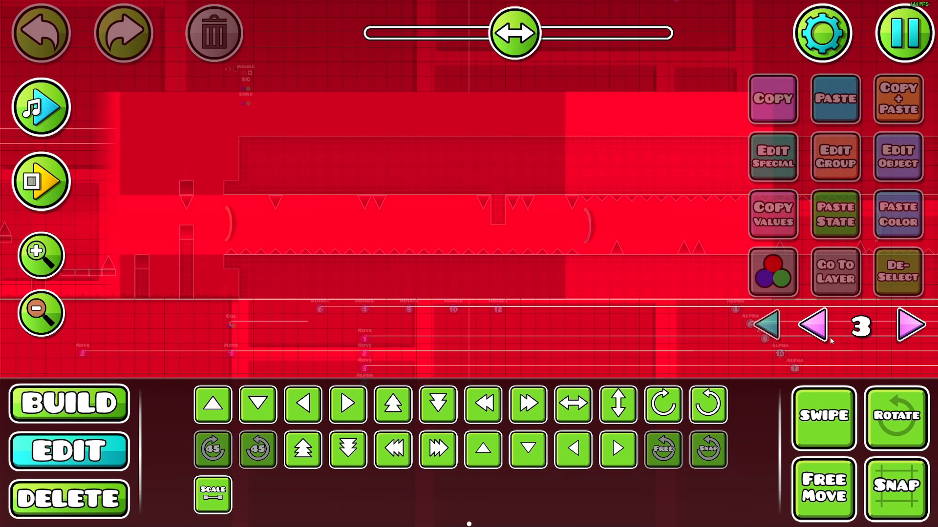
left_click(47, 323)
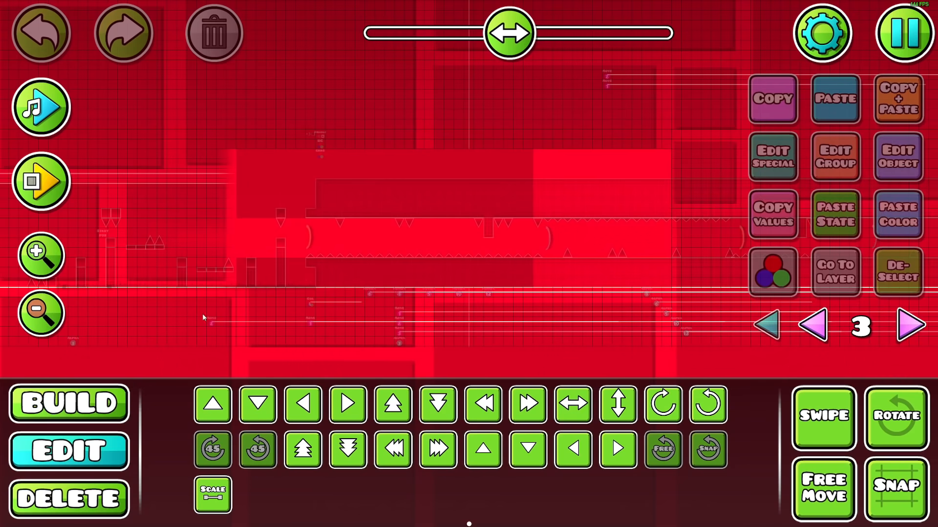
left_click(767, 326)
Set up a color trigger for channel 5 above the background triggers at the tunnel's start, with color FF0028
left_click(321, 146)
left_click(898, 157)
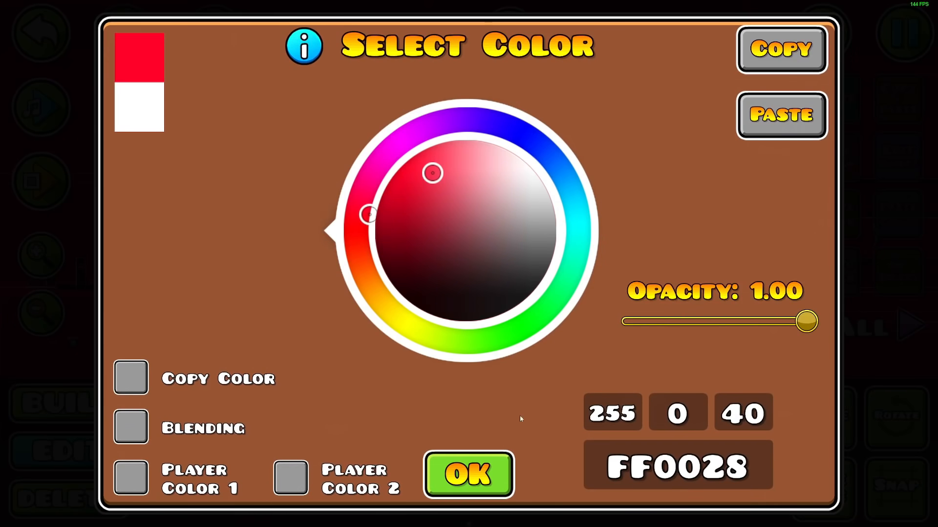
left_click(486, 477)
Place a pulse trigger above the tunnel targeting the Obj channel, with fade in 0.05, hold 0 and fade out 1
left_click(399, 405)
left_click(433, 159)
left_click(886, 171)
left_click(790, 420)
left_click(295, 329)
left_click(469, 410)
left_click(468, 478)
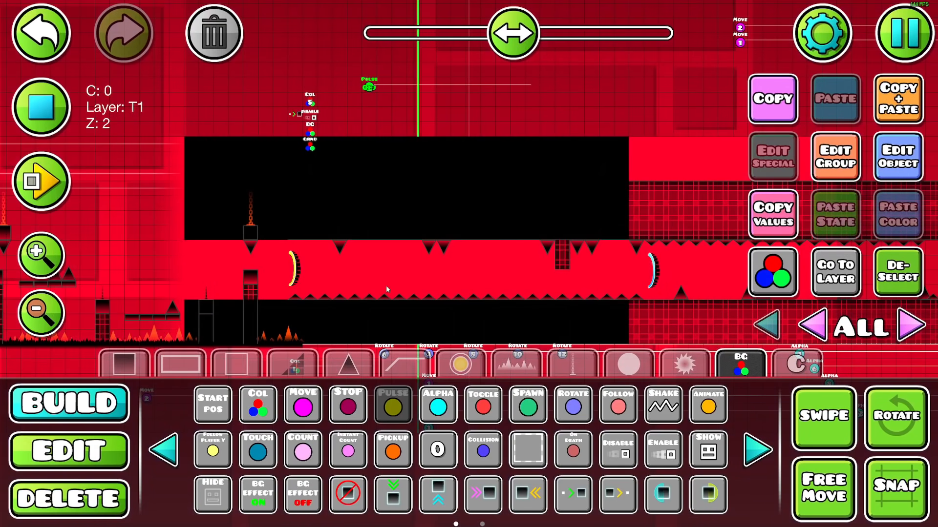
Duplicate the pulse trigger above the original, retarget the copy to another color channel and set its pulse color to FF0028
key("Return")
left_click_drag(423, 180, 421, 250)
key("ctrl+d")
key("w")
key("w")
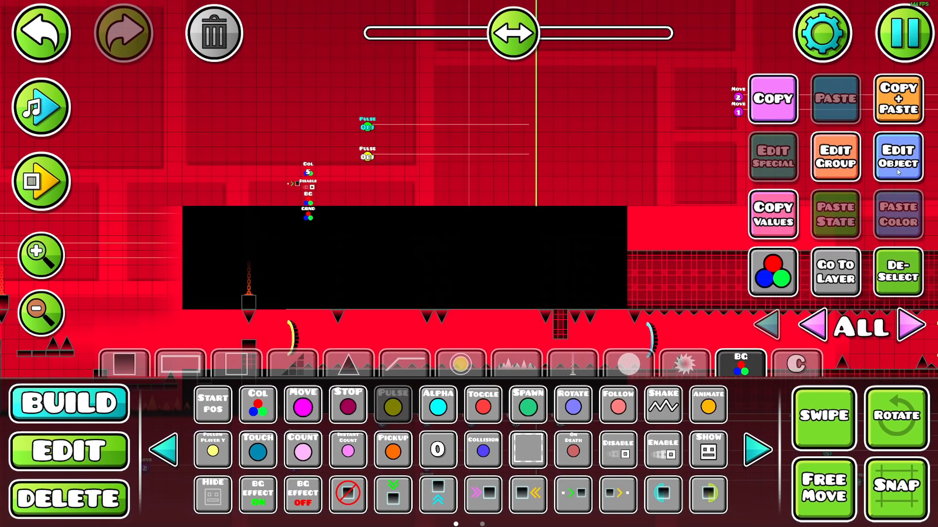
left_click(898, 172)
left_click(717, 470)
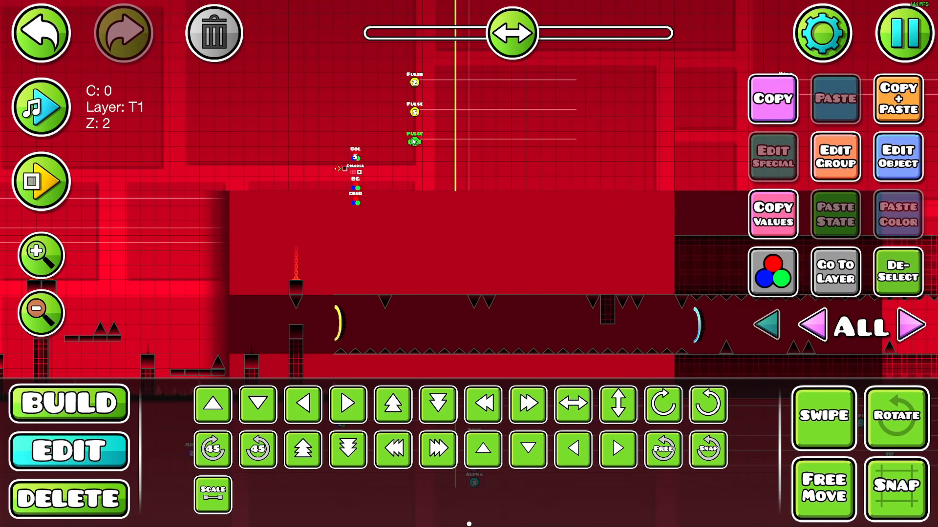
Set the pulse color of the Obj channel's pulse trigger to FFFFFF and choose the Color trigger for placement
left_click(890, 156)
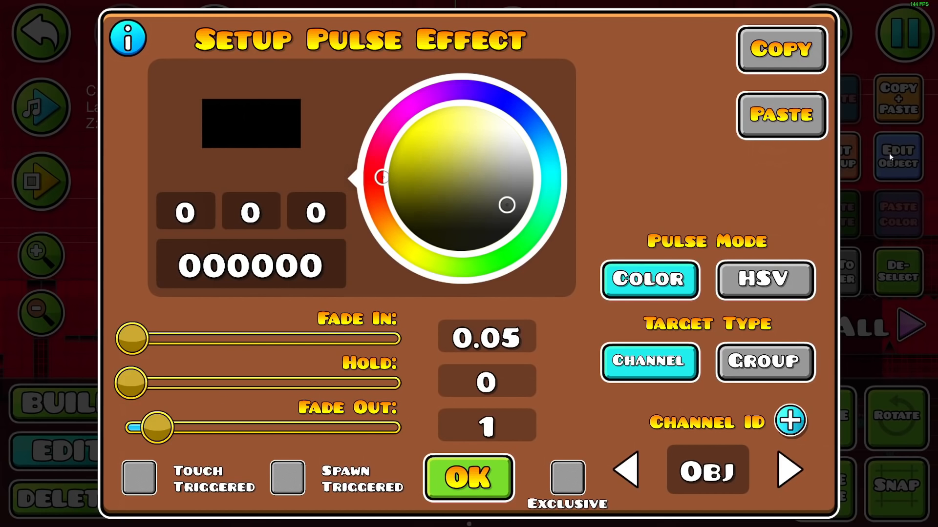
key("BackSpace")
key("BackSpace")
key("BackSpace")
key("BackSpace")
key("BackSpace")
key("BackSpace")
type("FFFFFF")
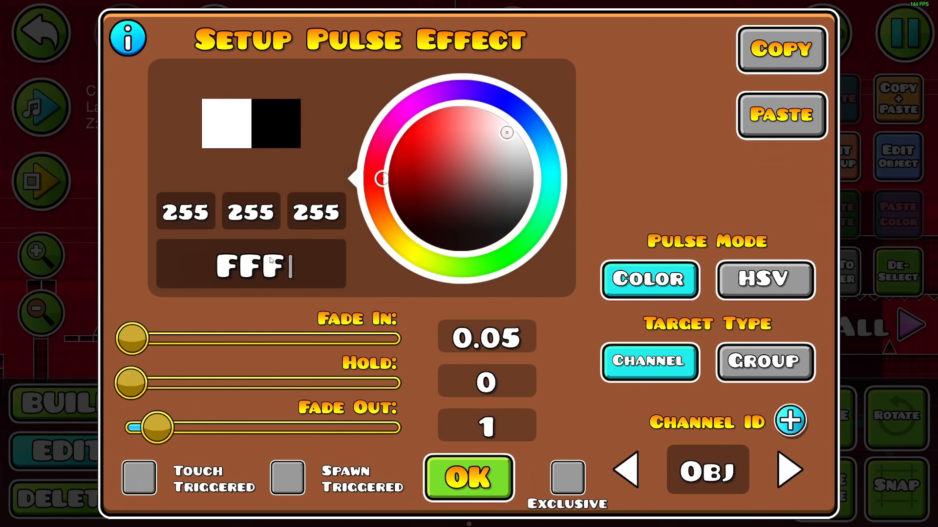
left_click(468, 478)
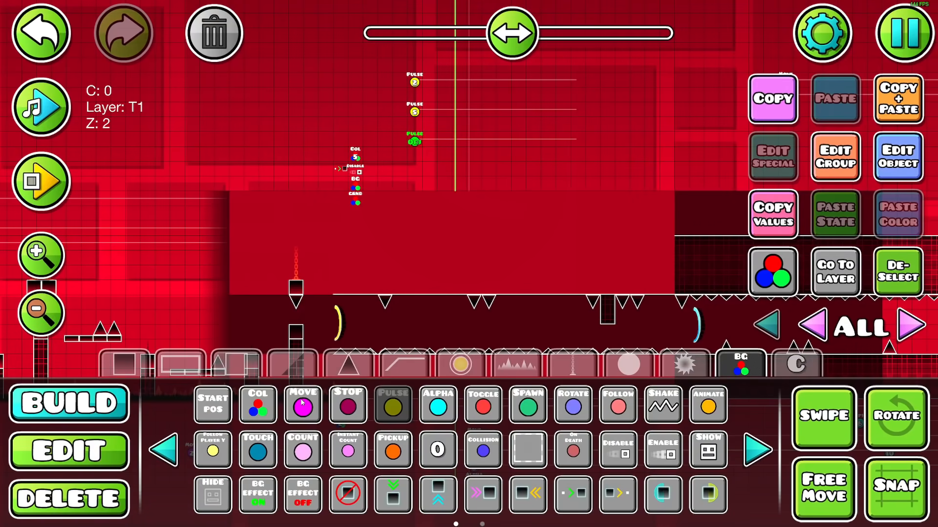
left_click(258, 405)
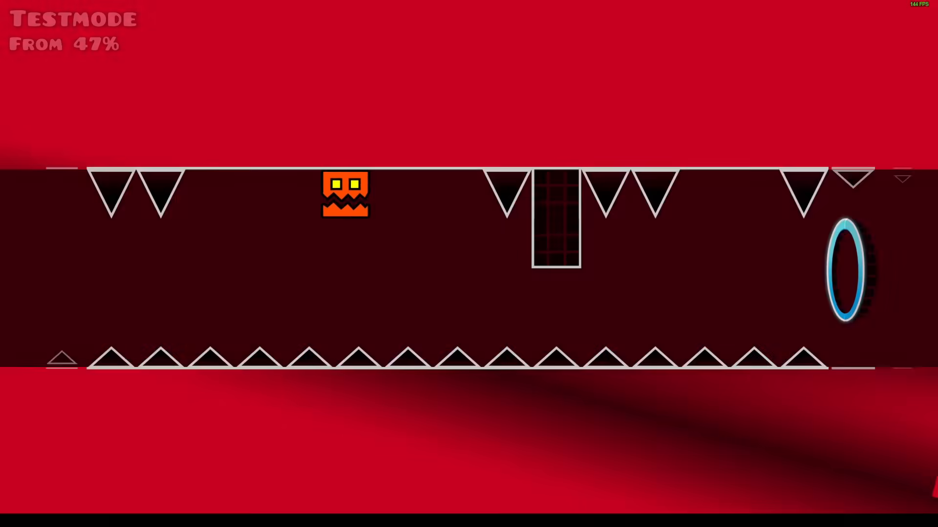
Playtest from the 47% start position to check the color pulses in the tunnel and the section after its exit
key("space")
key("space")
key("space")
key("space")
key("space")
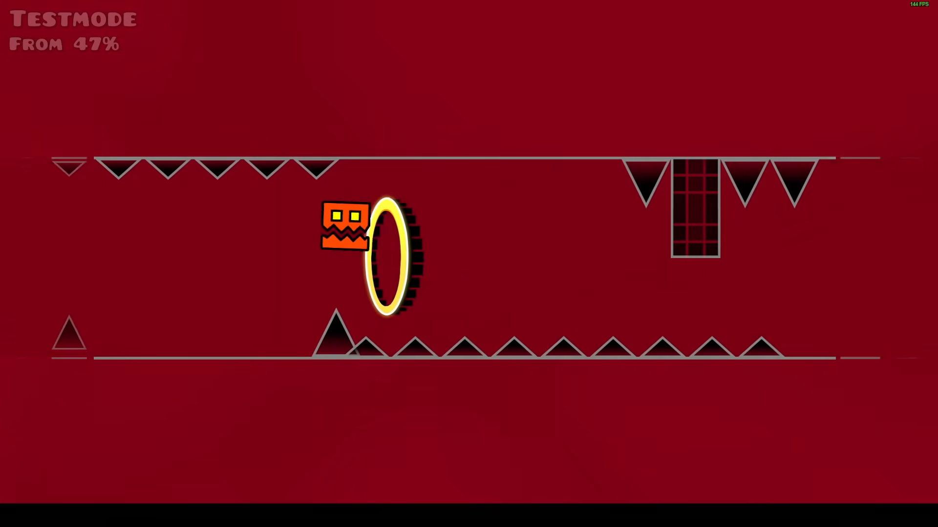
key("space")
key("space")
key("space")
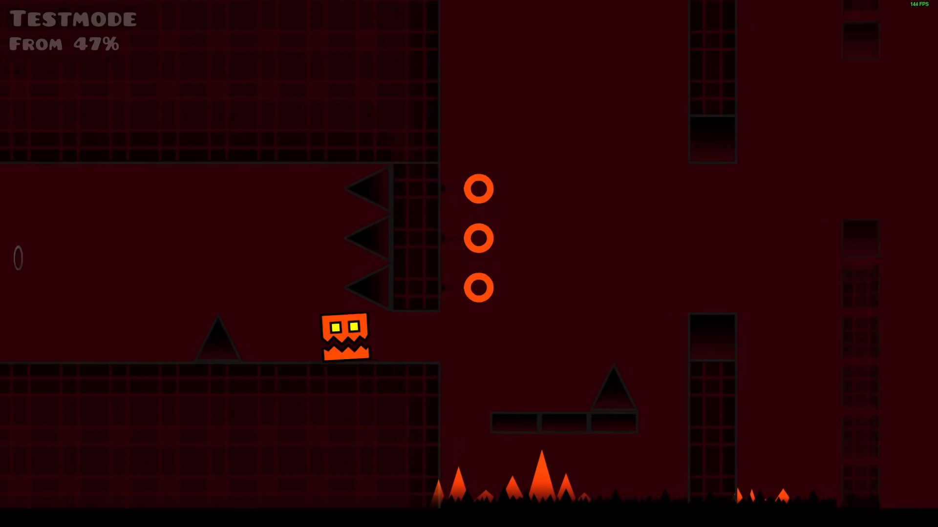
key("space")
key("space")
key("space")
key("space")
key("space")
key("space")
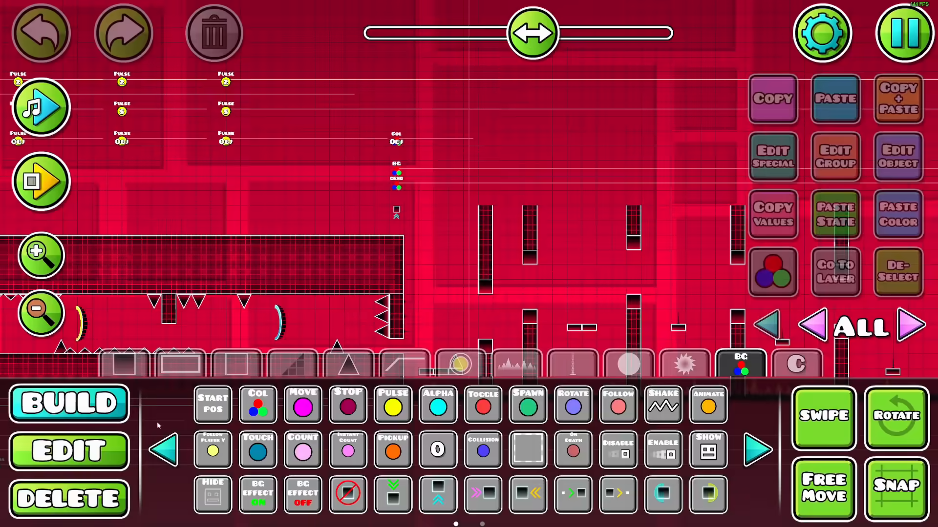
Open the settings of the BG color trigger above the tunnel's exit
key("2")
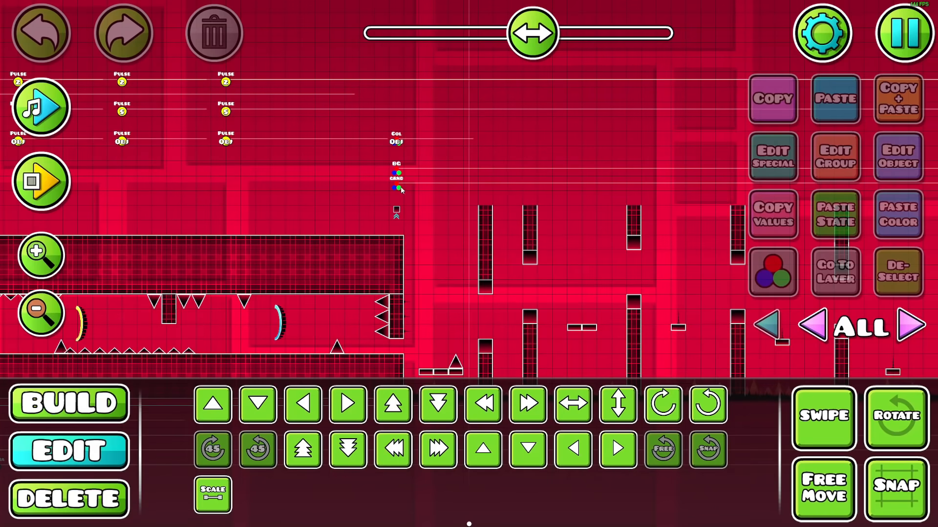
left_click(397, 188)
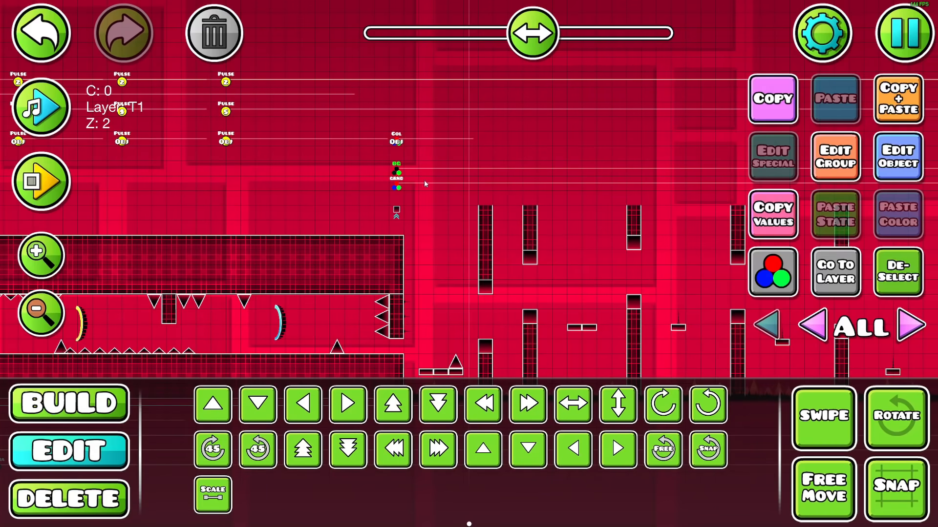
left_click(900, 177)
left_click(476, 472)
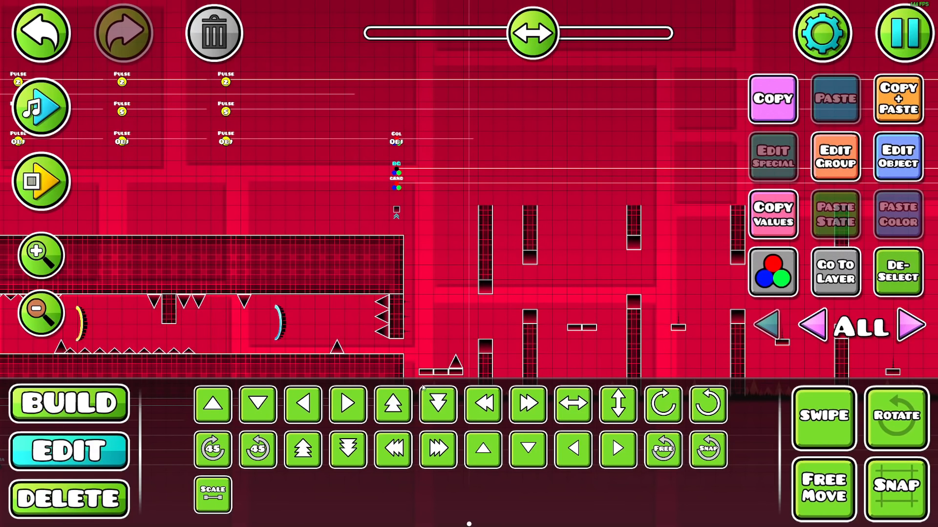
left_click(910, 174)
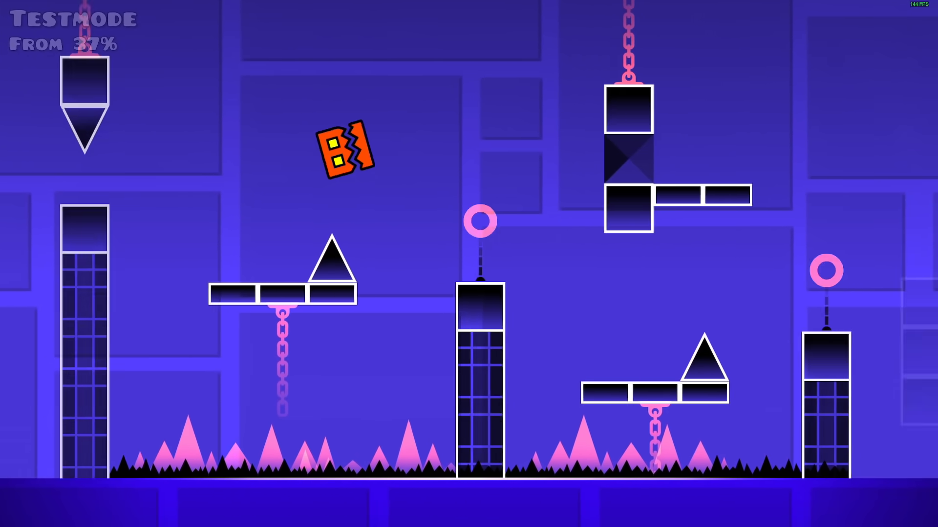
Playtest the level from the 37% start position through the red tunnel and into the pillar section after its exit
key("space")
key("space")
key("space")
key("space")
key("space")
key("space")
key("space")
key("space")
key("space")
key("space")
key("space")
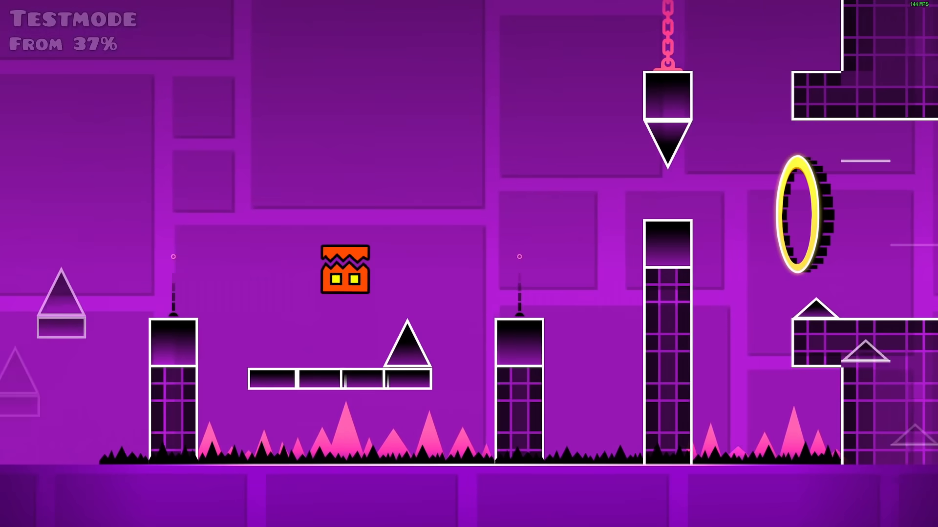
key("space")
key("space")
key("space")
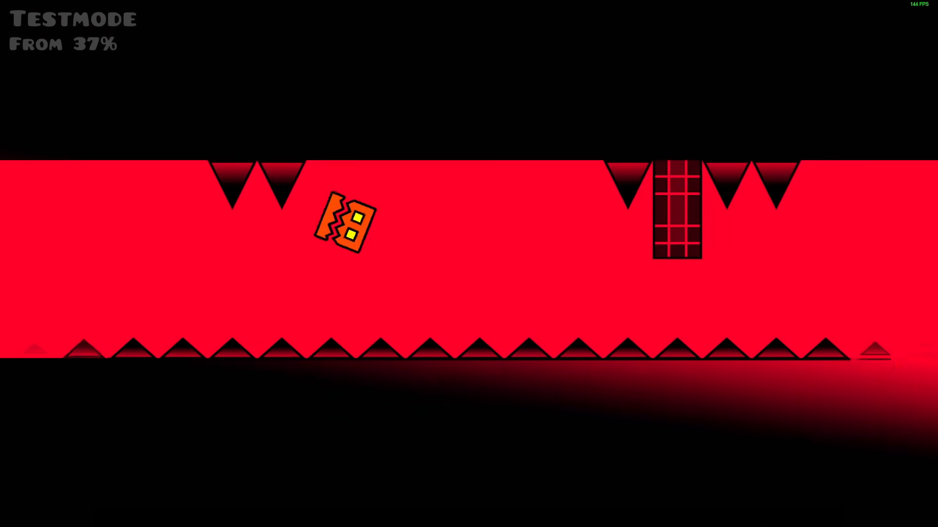
key("space")
key("space")
key("space")
key("space")
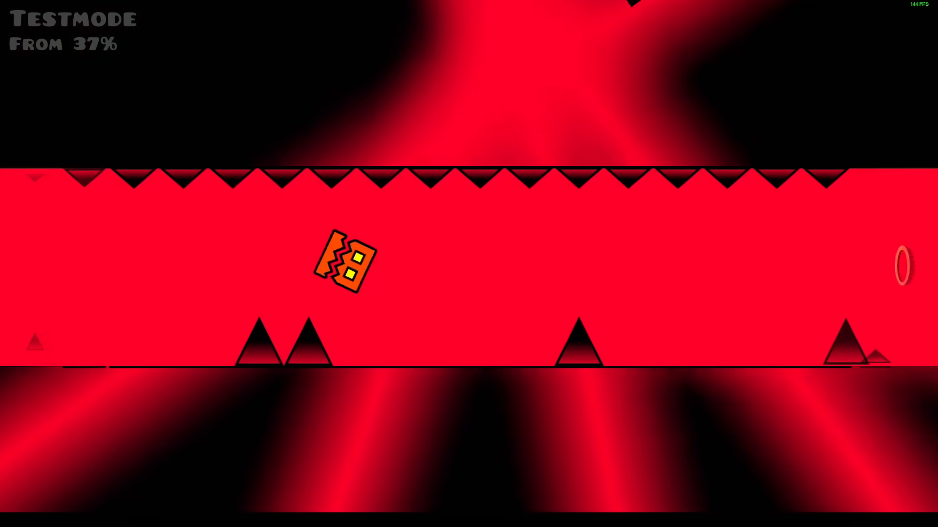
key("space")
key("space")
key("space")
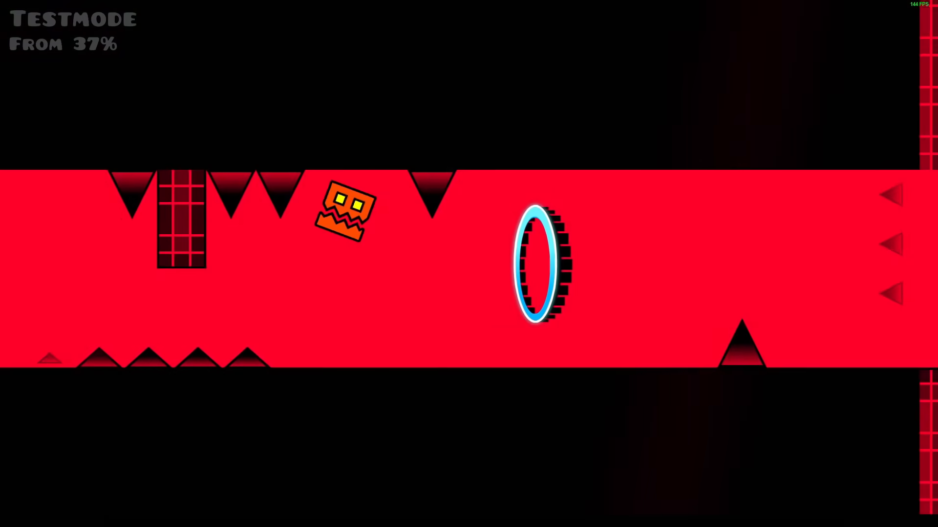
key("space")
key("space")
key("space")
key("space")
key("space")
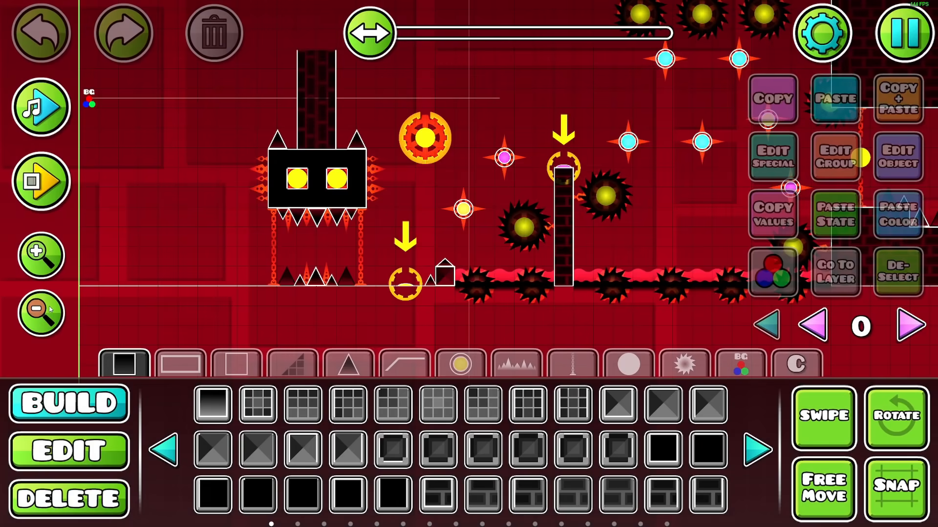
Select the diagonal row of small slab objects leading up to the first monster pillar and remove it
scroll(469, 195, "down", 3)
scroll(469, 195, "right", 5)
scroll(463, 249, "right", 15)
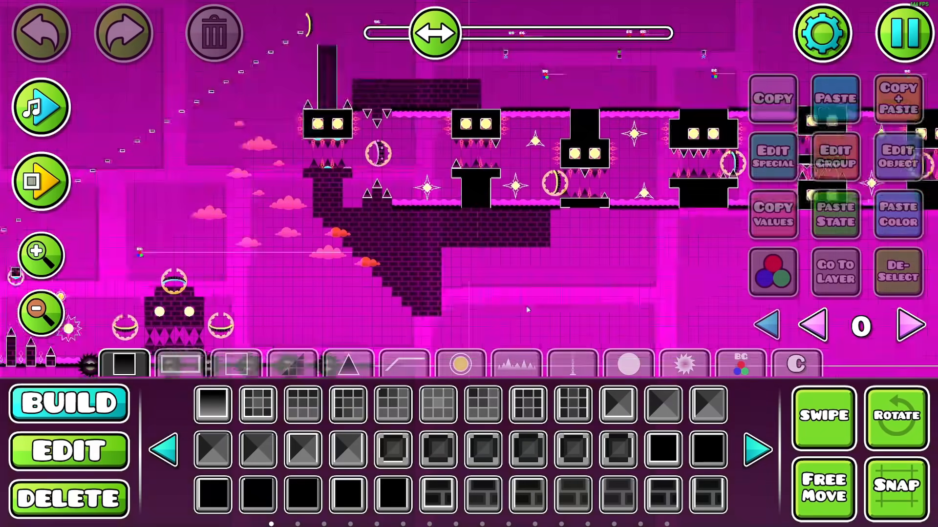
left_click_drag(525, 307, 565, 338)
left_click(742, 375)
left_click_drag(389, 274, 562, 300)
left_click_drag(353, 322, 466, 299)
left_click(70, 452)
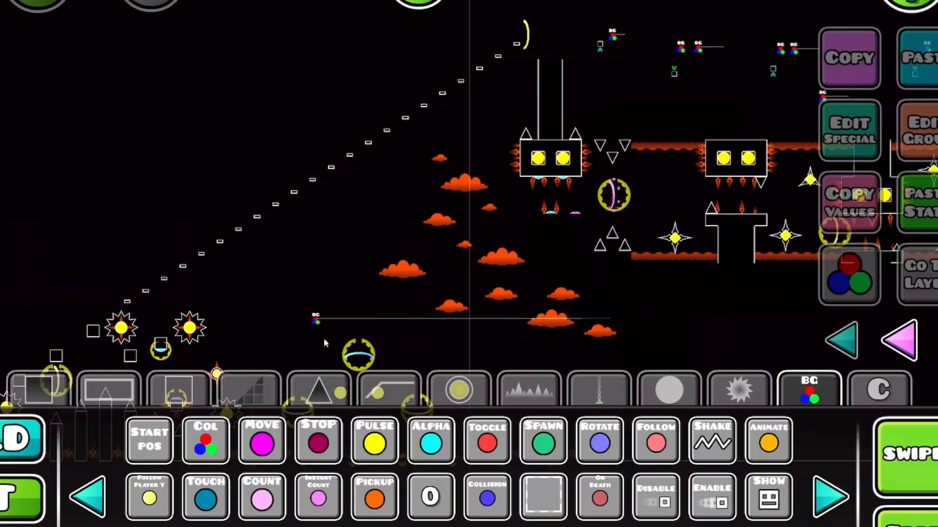
left_click(272, 270)
left_click_drag(273, 270, 622, 40, "shift")
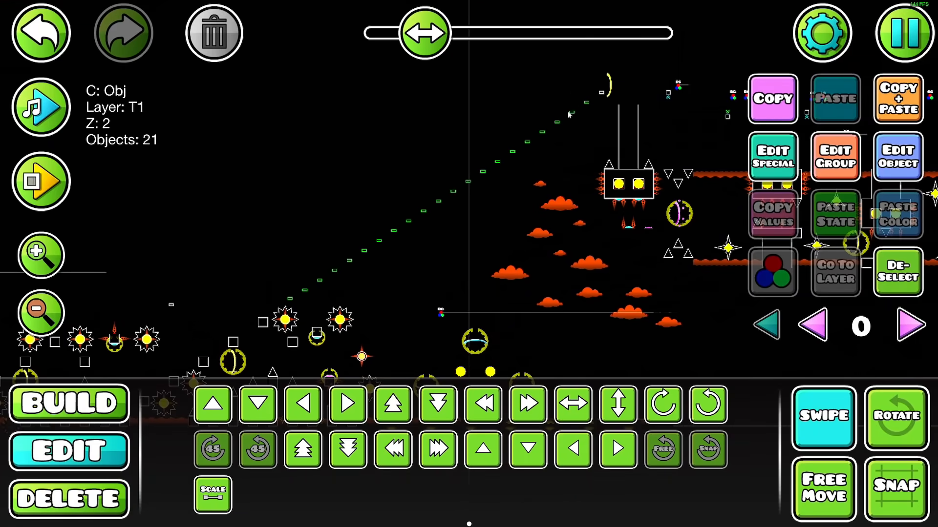
key("ctrl+x")
key("t")
left_click_drag(632, 298, 385, 319)
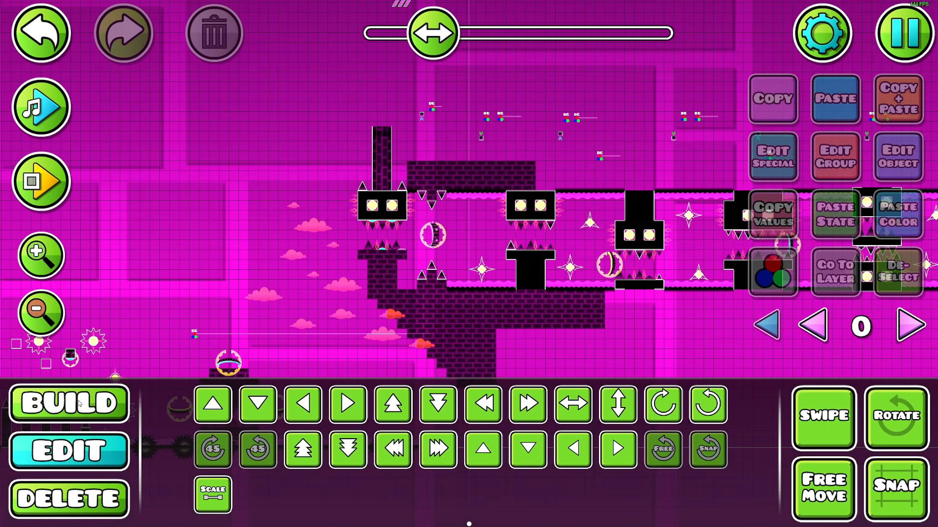
Place a very small solid square decoration block on editor layer 1, just before the first monster pillar
left_click(79, 403)
left_click_drag(252, 345, 306, 228)
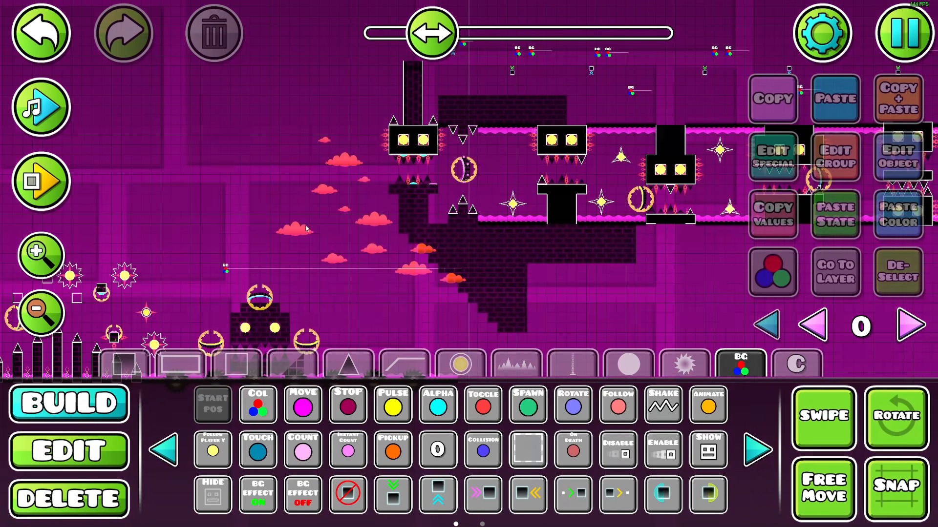
left_click(265, 301)
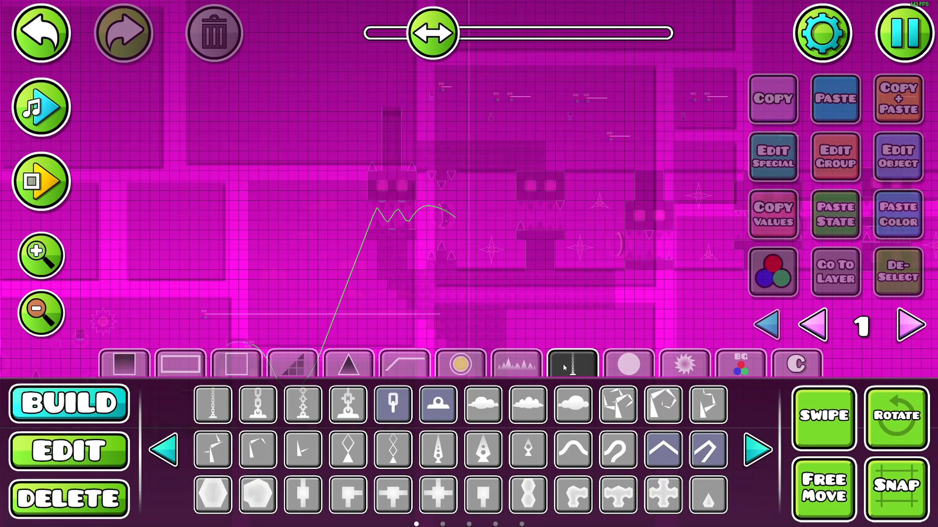
left_click(756, 451)
left_click(756, 451)
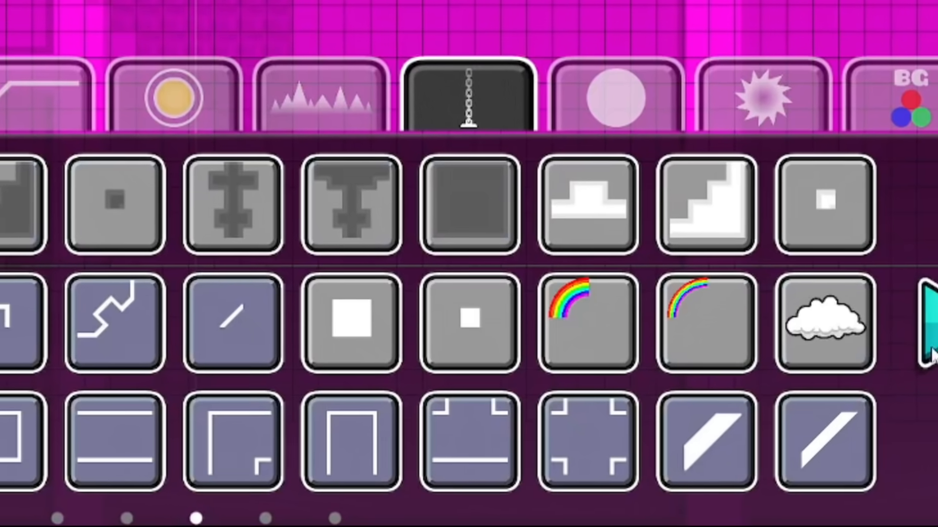
left_click(570, 450)
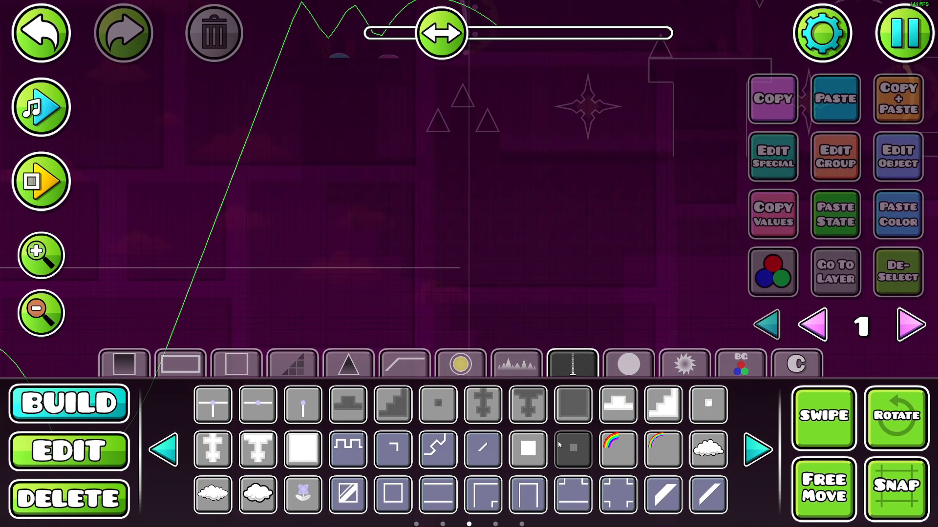
left_click(300, 276)
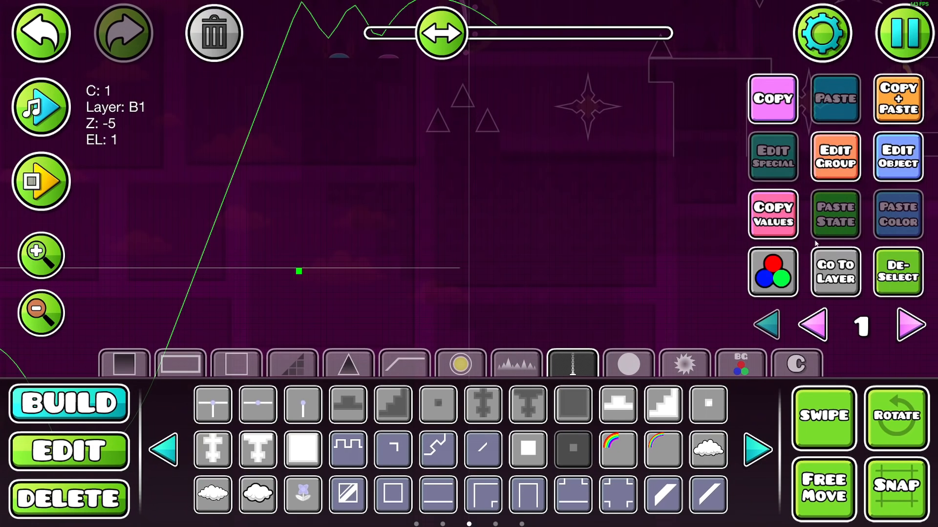
Assign the small square to color channel 2 and make that channel copy the BG color
left_click(888, 168)
left_click(244, 435)
left_click(728, 449)
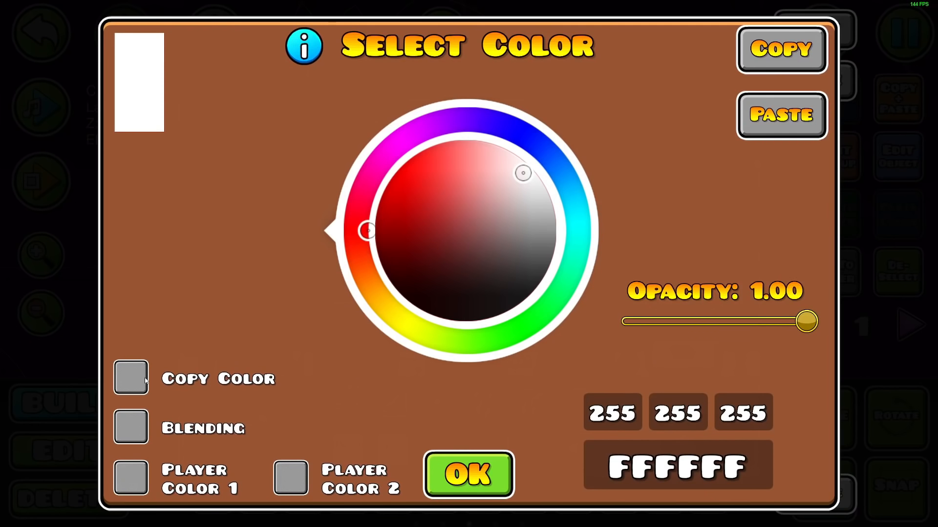
left_click(143, 378)
left_click(798, 75)
left_click(303, 249)
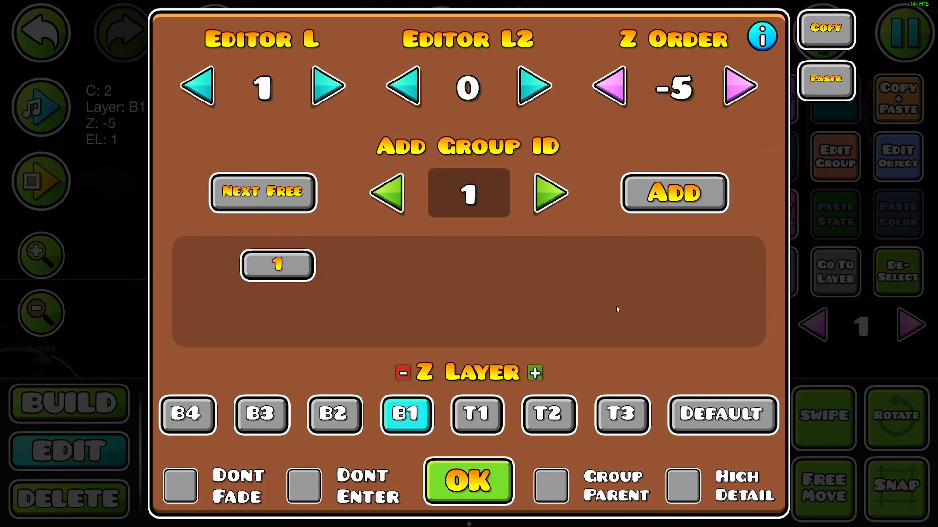
left_click(488, 479)
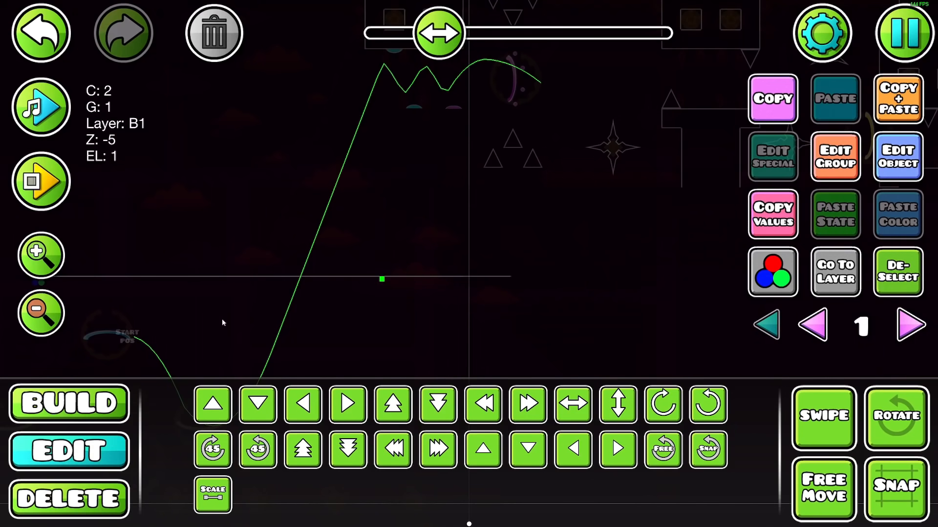
Add the small square to group ID 2
left_click(813, 180)
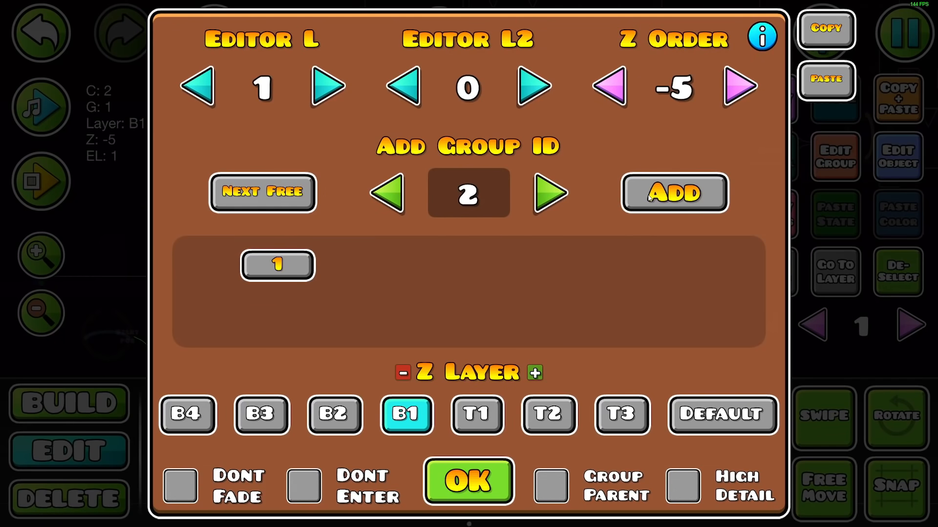
left_click(467, 479)
left_click(42, 313)
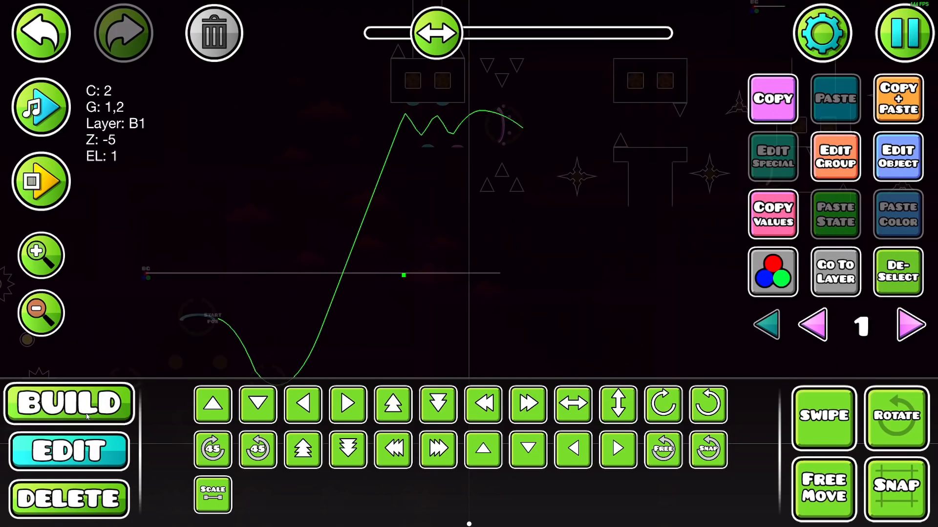
Place a Move trigger targeting group 2, set Move X to 50 and change its easing
left_click(69, 403)
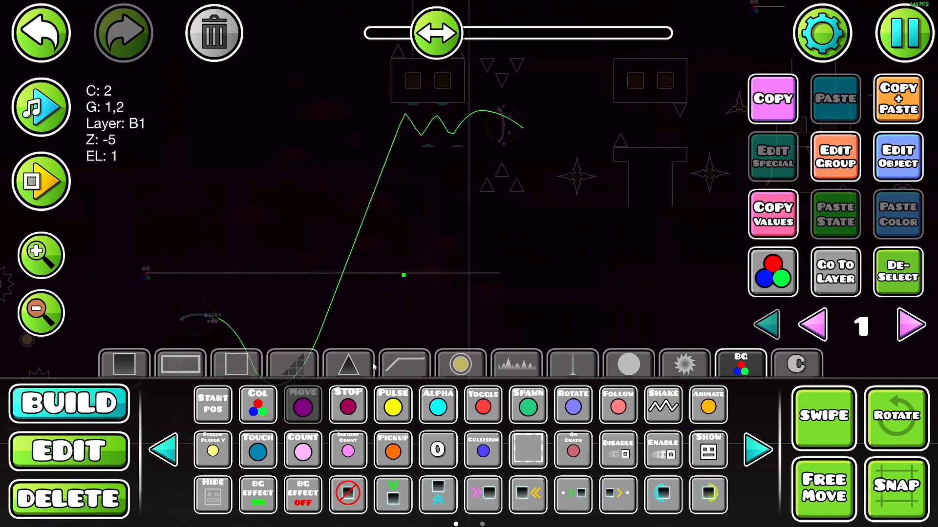
left_click(350, 55)
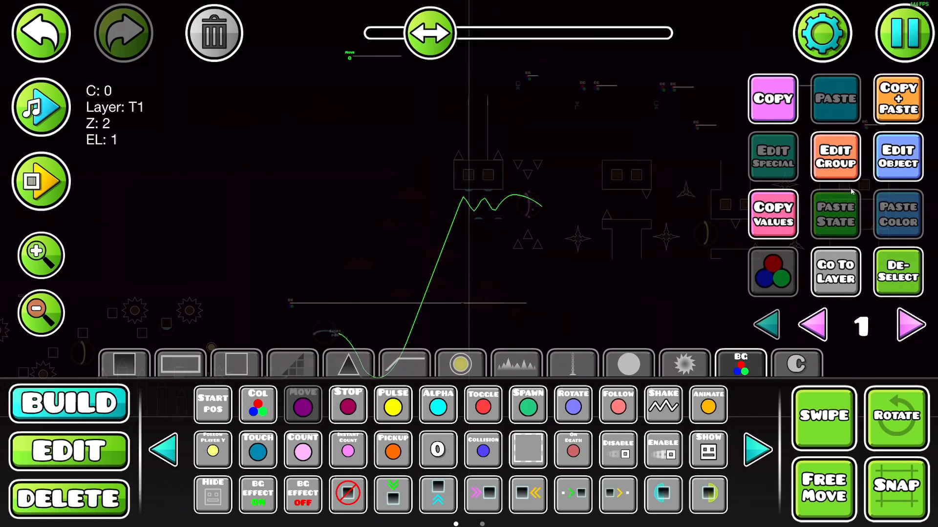
left_click(897, 156)
left_click(362, 115)
type("50")
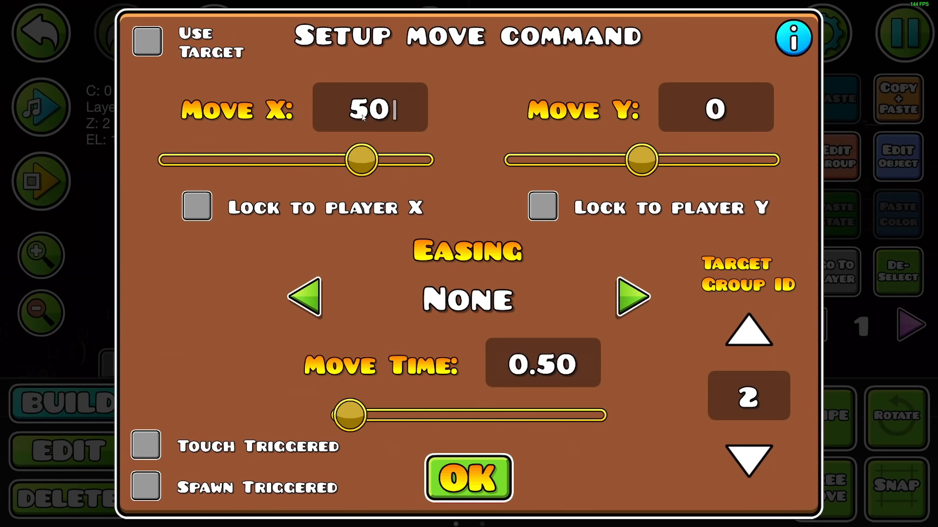
left_click(628, 307)
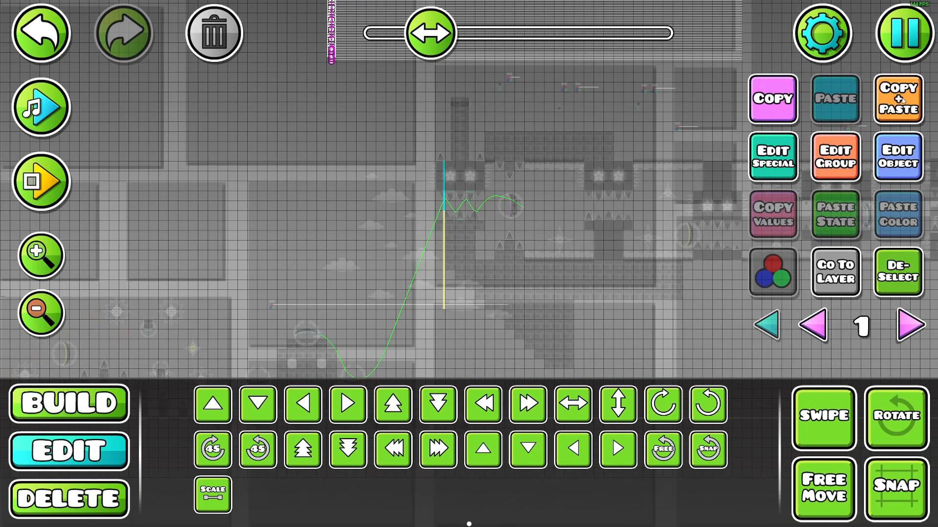
Extend the column of small squares and Move triggers with duplicates, remapping the copies' group IDs with Build Helper
left_click(911, 47)
key("Escape")
left_click(903, 42)
key("Escape")
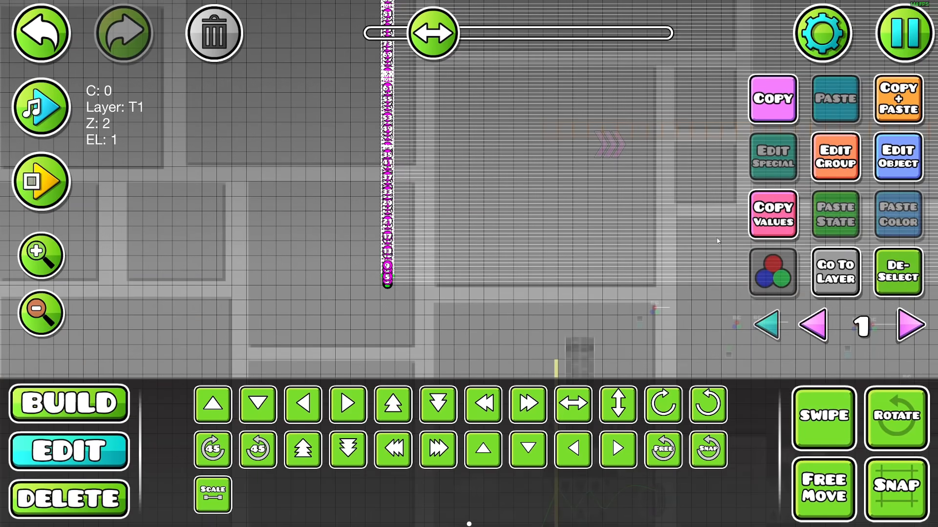
Offset the stacked Move triggers progressively so that their vertical column becomes a diagonal line
left_click(829, 175)
left_click(493, 489)
scroll(821, 359, "down", 1)
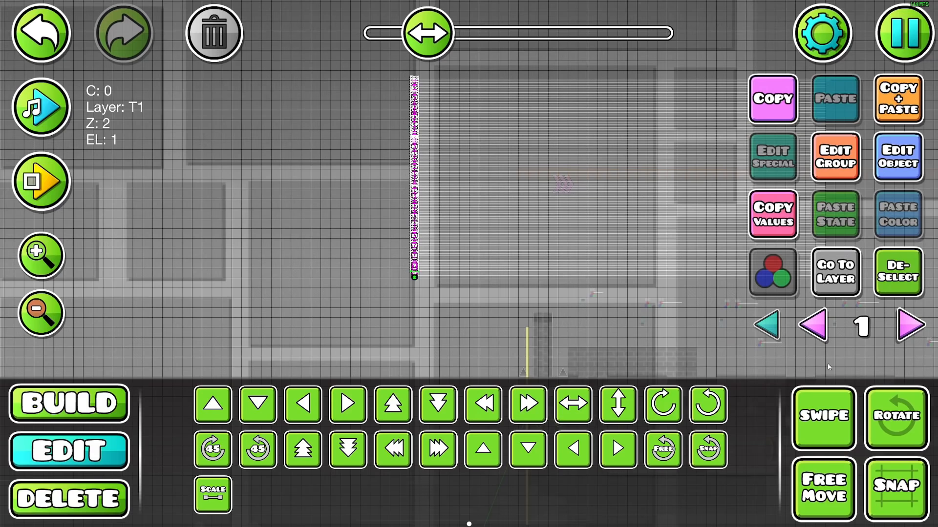
left_click_drag(331, 264, 485, 36)
left_click_drag(512, 276, 502, 314)
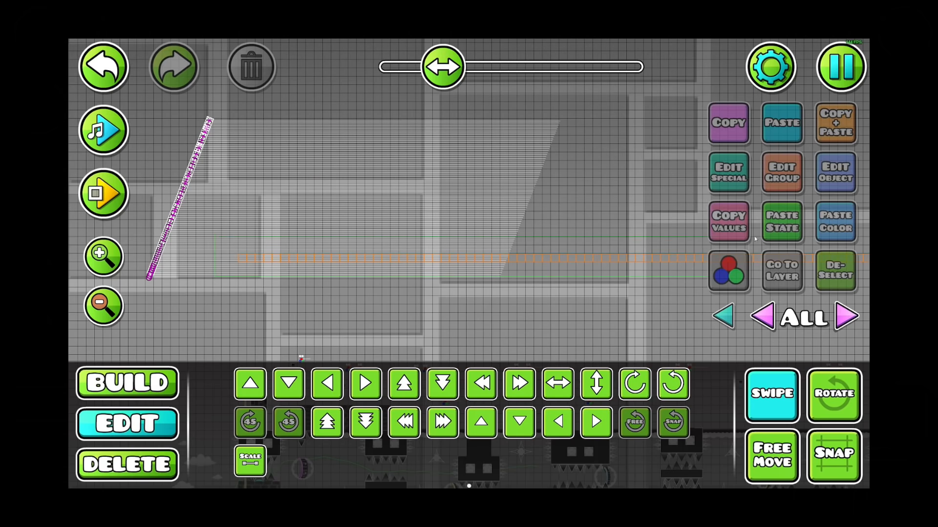
left_click_drag(755, 239, 837, 239)
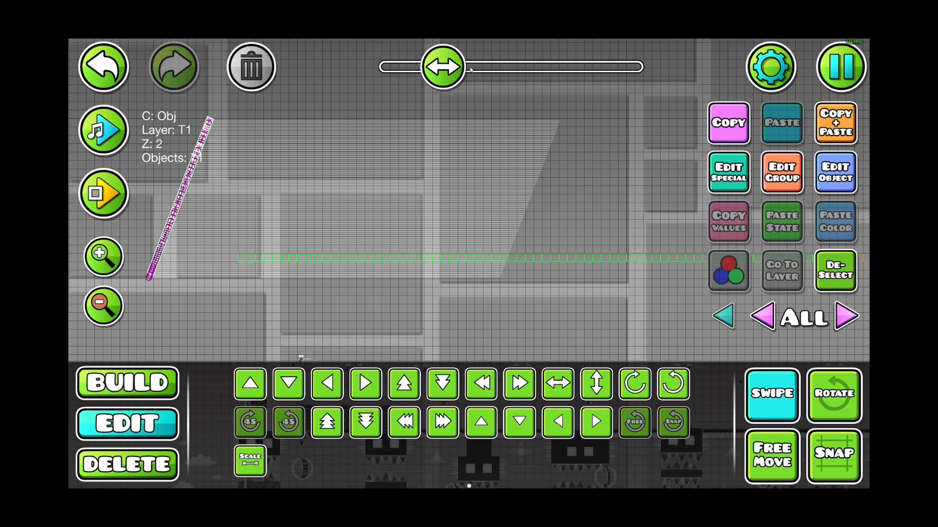
scroll(489, 232, "right", 10)
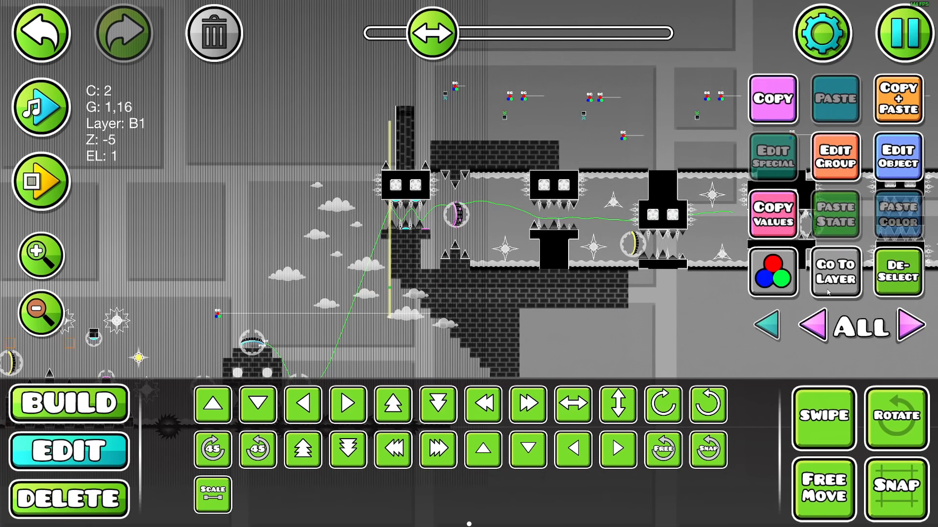
left_click(834, 268)
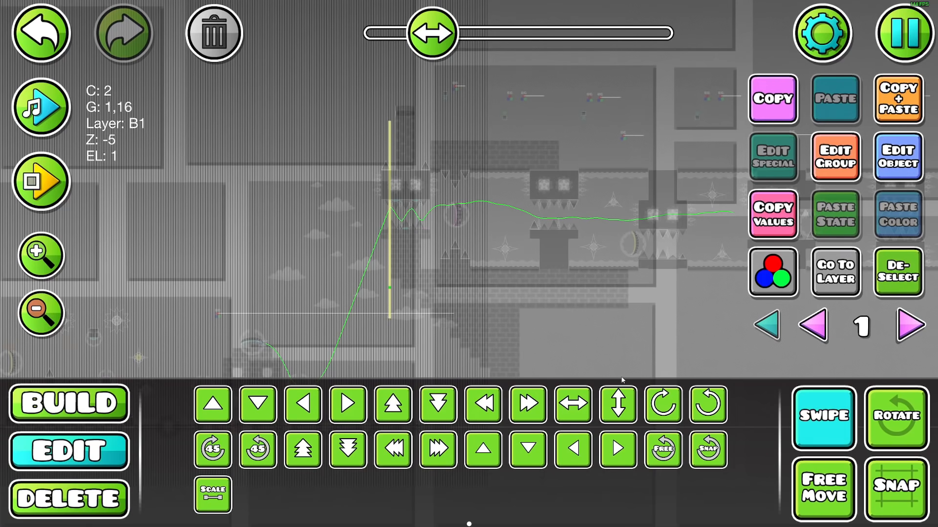
Select the whole column of small squares and add it to group ID 82
left_click_drag(391, 207, 426, 84)
left_click(836, 157)
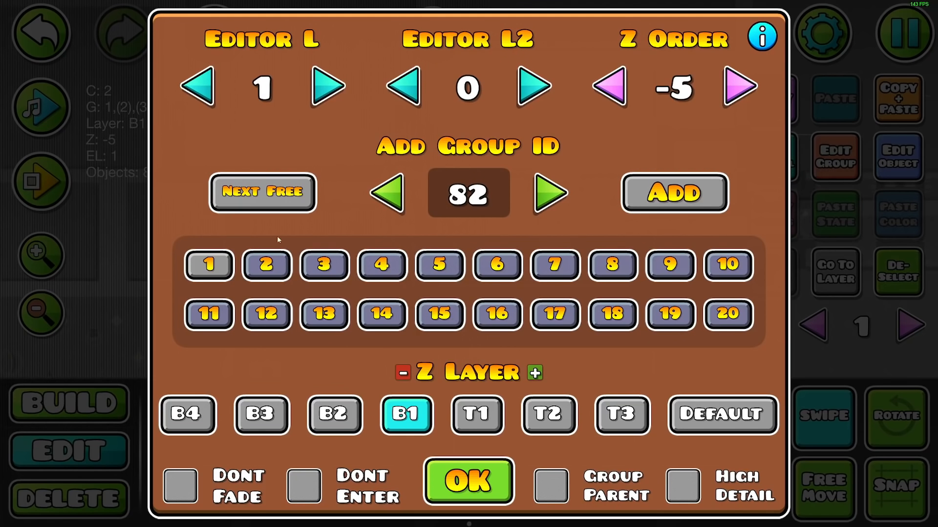
left_click(494, 488)
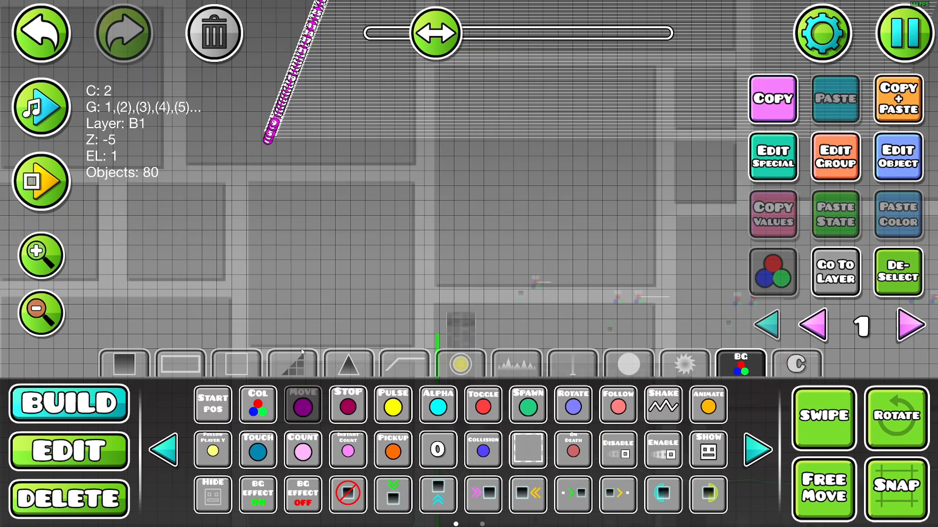
Set up a Move trigger for group 82 with Move Y 50 and a move time of 4, and change its easing
left_click(268, 180)
left_click(907, 178)
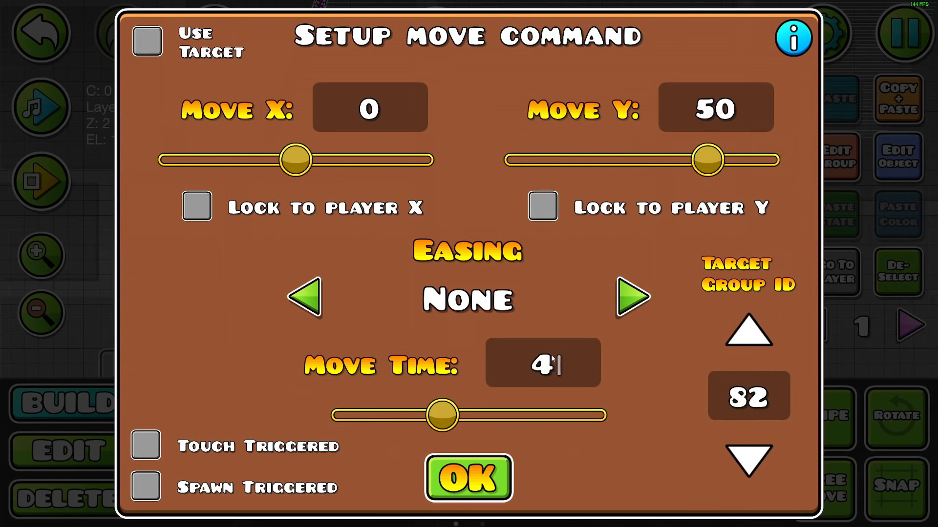
left_click(633, 297)
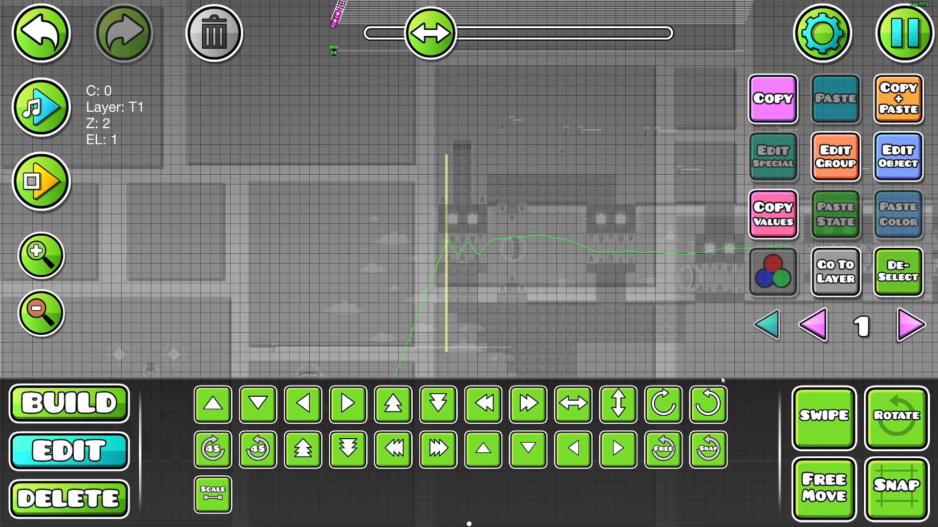
Duplicate the column of small squares and its Move trigger, remapping the copies' group IDs with Build Helper
left_click_drag(522, 142, 522, 143)
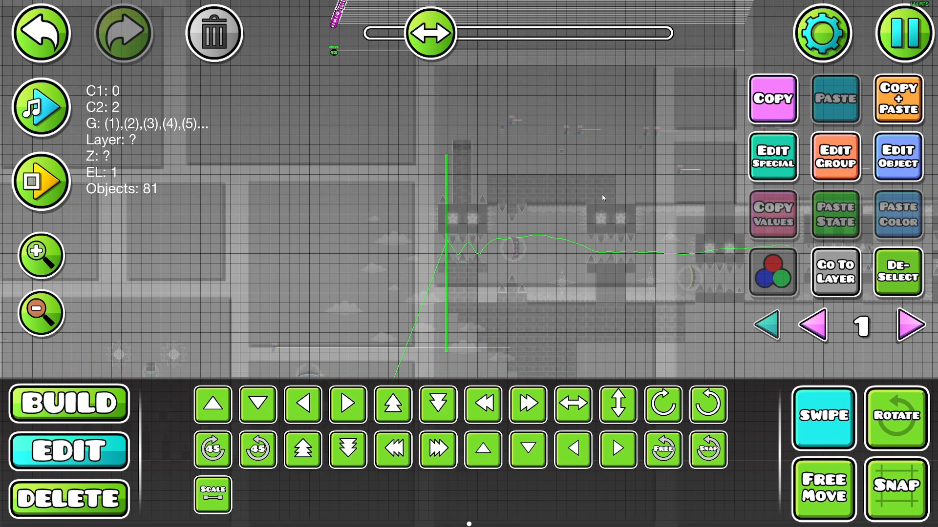
left_click(904, 33)
left_click(469, 125)
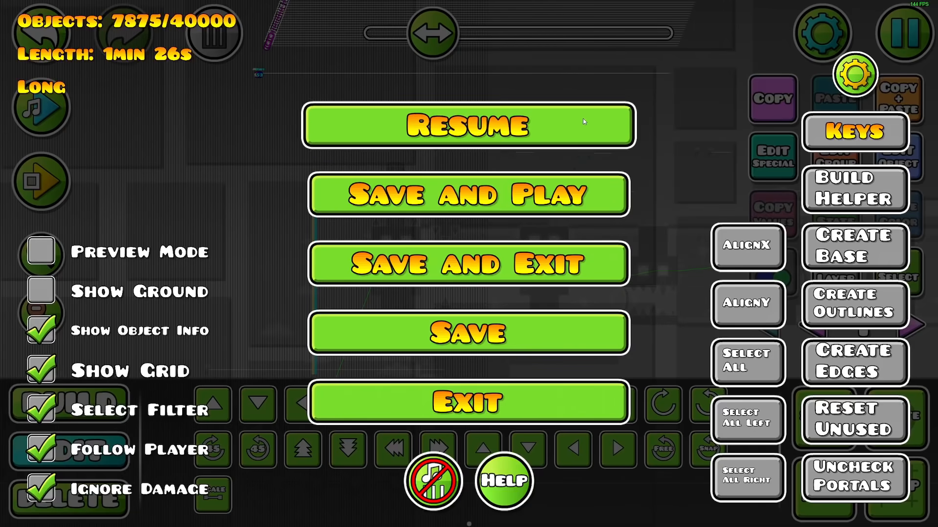
left_click(906, 51)
key("Escape")
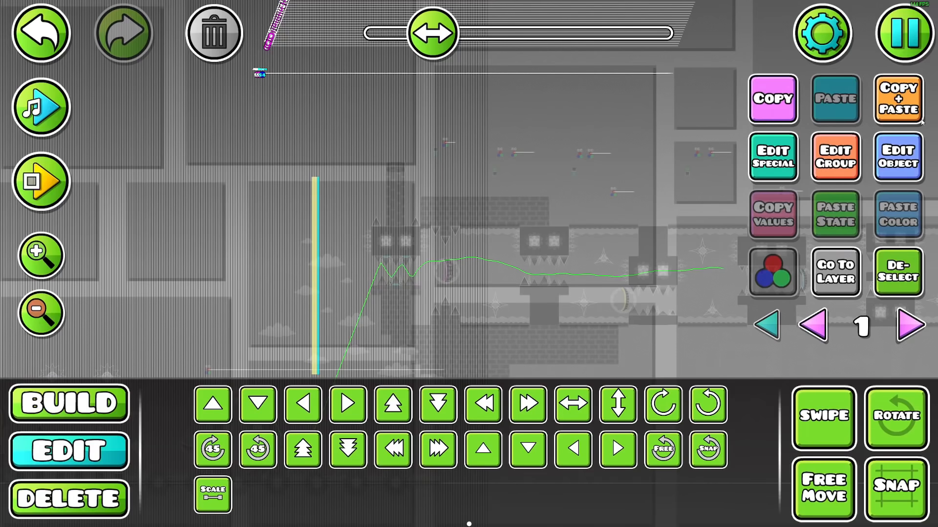
left_click(905, 60)
left_click(591, 131)
left_click(834, 399)
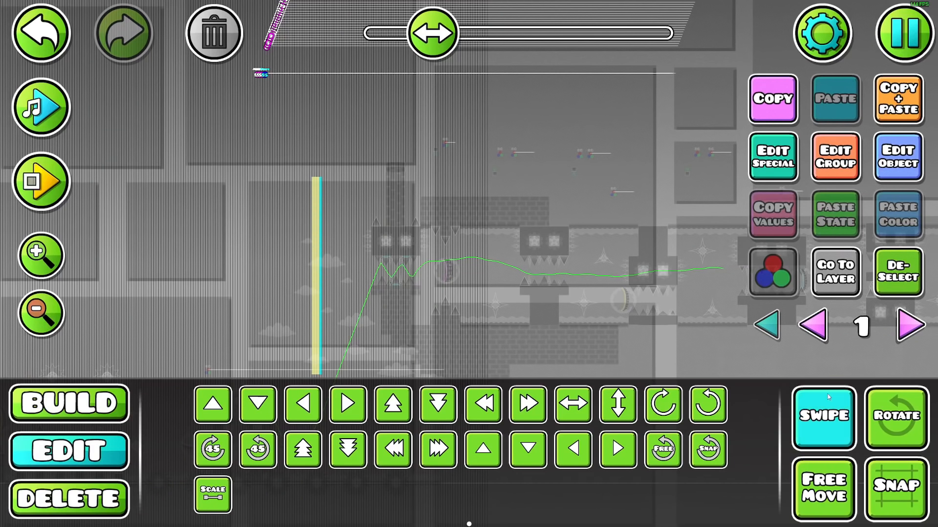
Select the widened block with its Move triggers and duplicate it sideways until the squares form a wide rectangle
left_click_drag(268, 101, 240, 57)
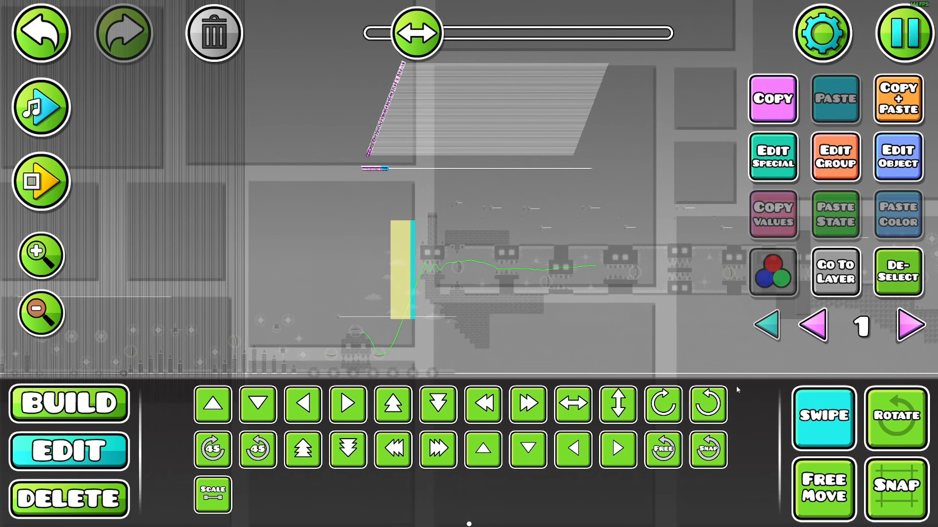
left_click_drag(531, 168, 535, 168)
left_click(36, 252)
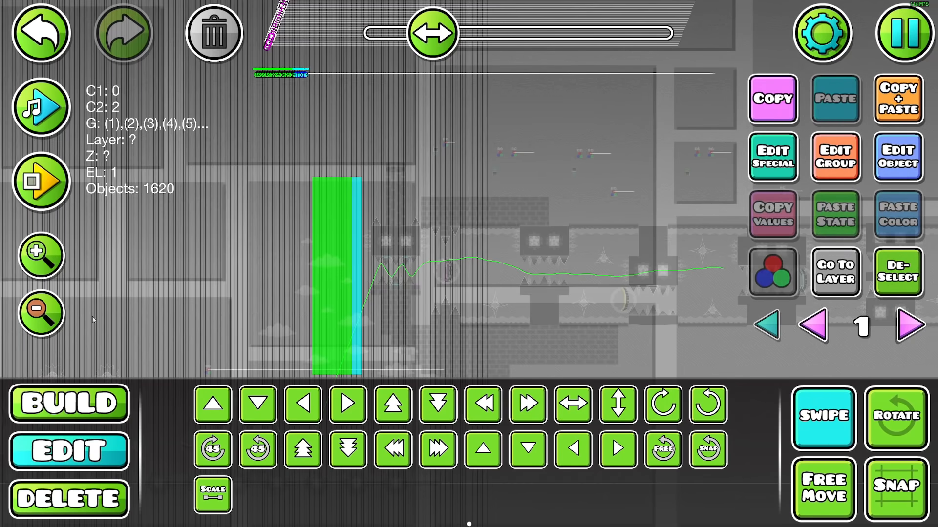
left_click(77, 404)
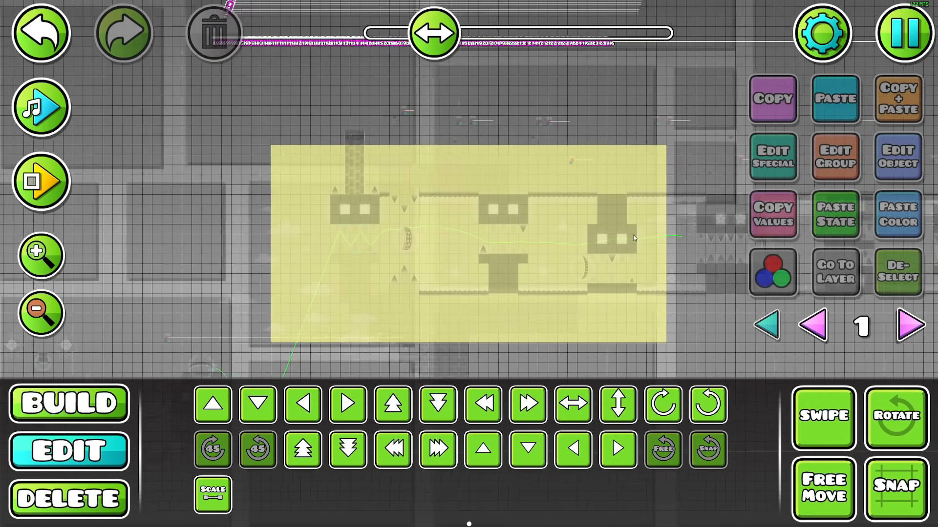
left_click_drag(633, 235, 637, 277)
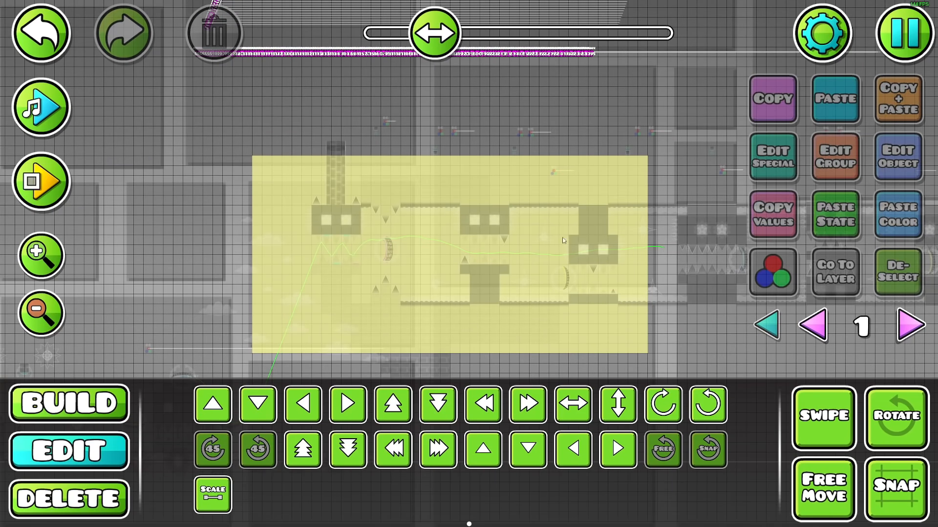
Place a Move trigger just below the rectangle of squares, playtest the level and return to the editor
left_click_drag(483, 345, 484, 265)
left_click(105, 398)
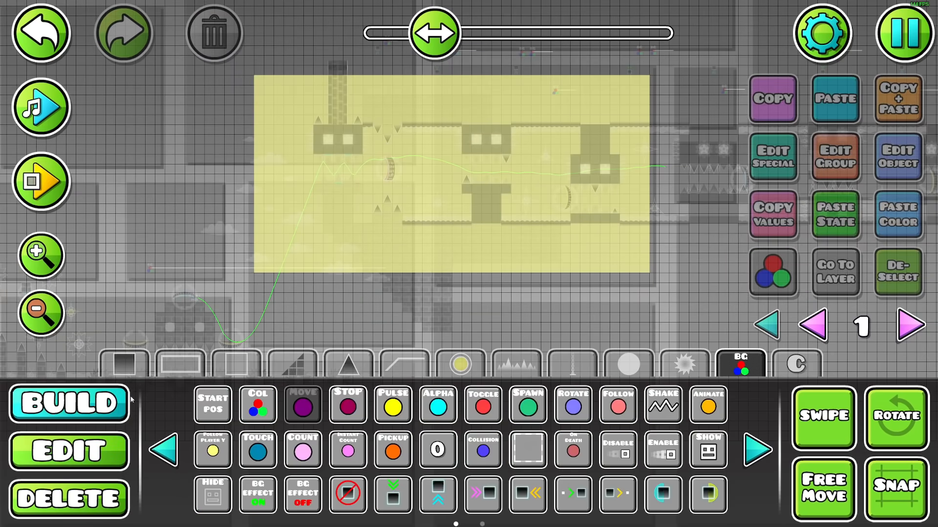
left_click(390, 289)
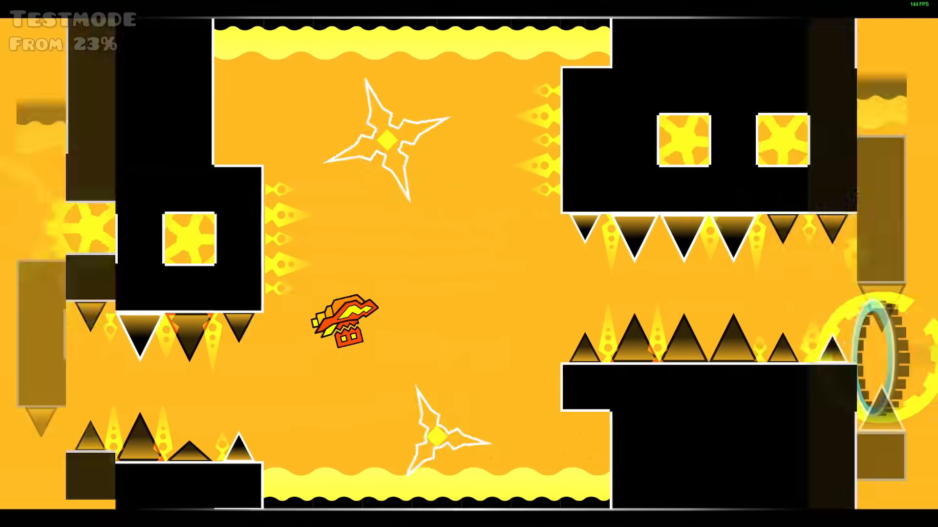
key("space")
key("Escape")
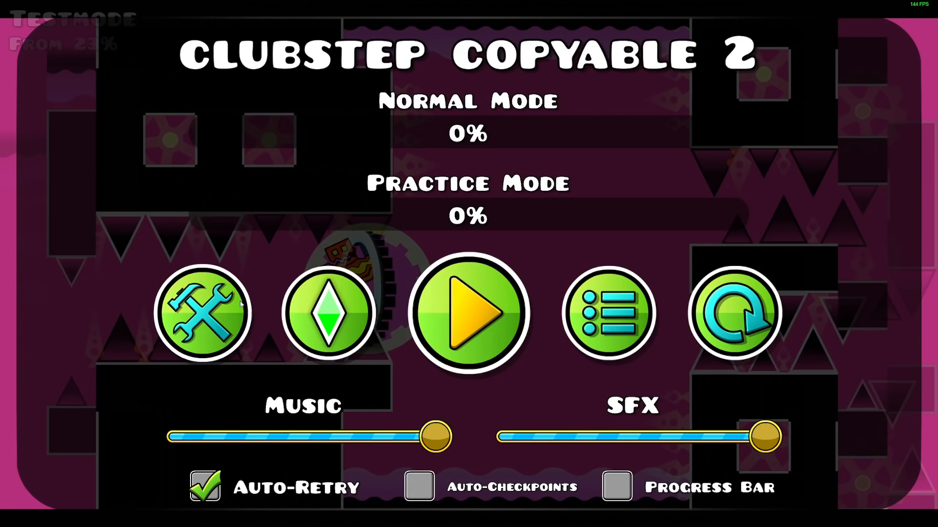
left_click(233, 340)
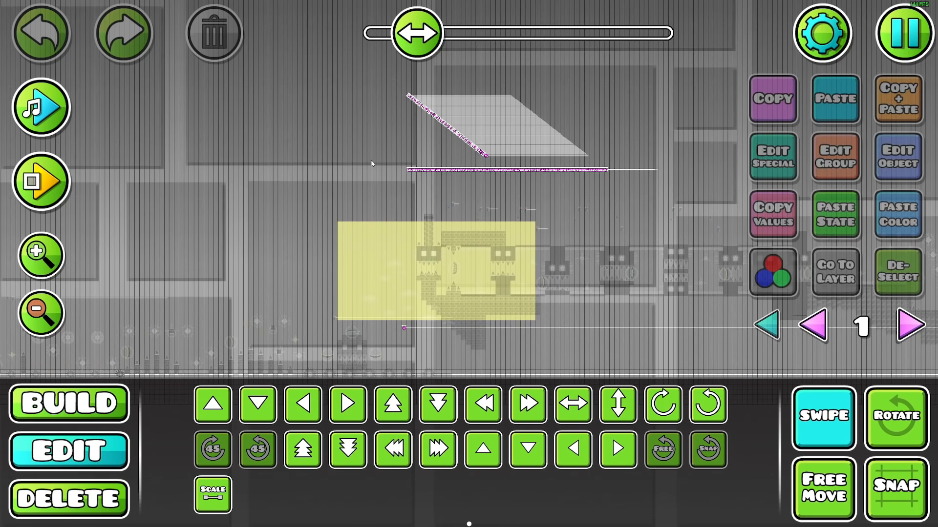
Duplicate the diagonal line and the horizontal row of Move triggers and shift the copies to the right of the originals
left_click_drag(594, 94, 592, 96)
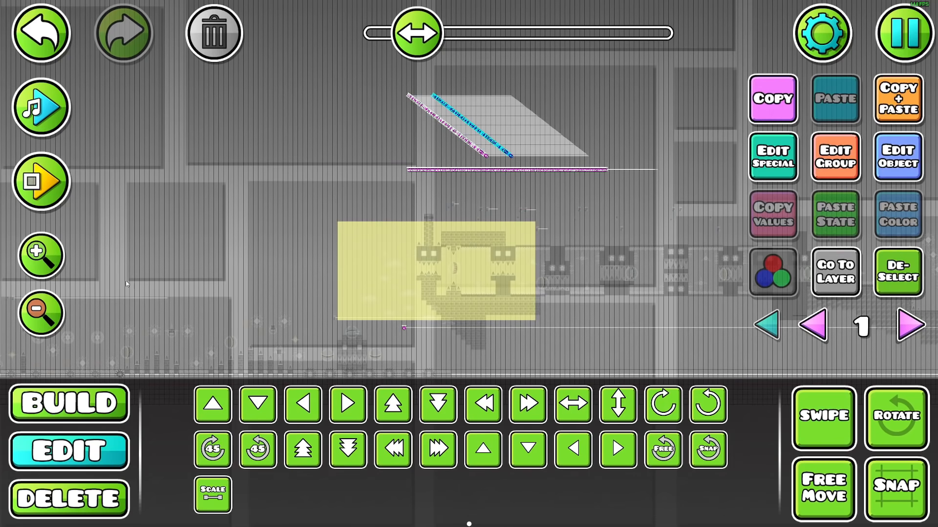
key("d")
key("d")
key("d")
key("d")
key("d")
key("d")
left_click(41, 256)
left_click_drag(628, 257, 497, 419)
key("d")
key("d")
key("d")
left_click_drag(535, 231, 497, 296)
key("a")
Set Move X to -100 for the selected row of Move triggers, keeping Ease In Out easing
key("Escape")
left_click(855, 75)
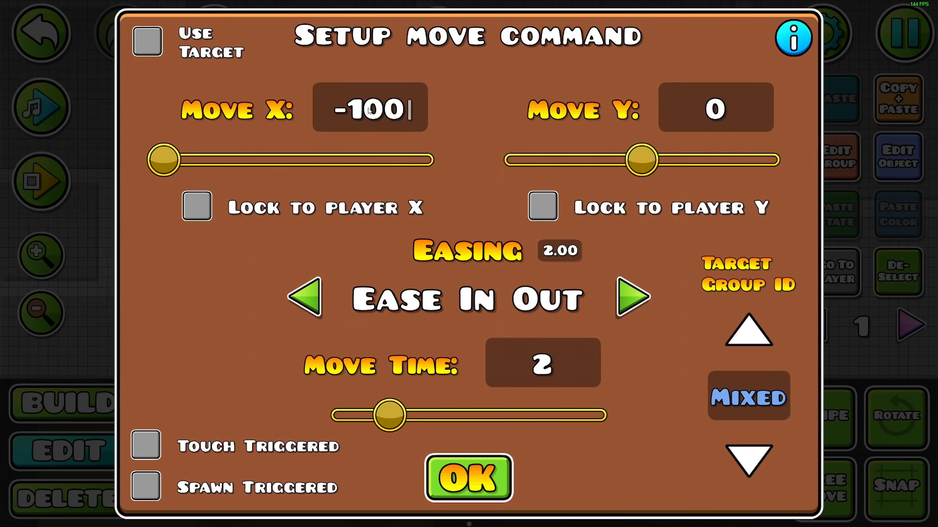
left_click_drag(155, 311, 171, 306)
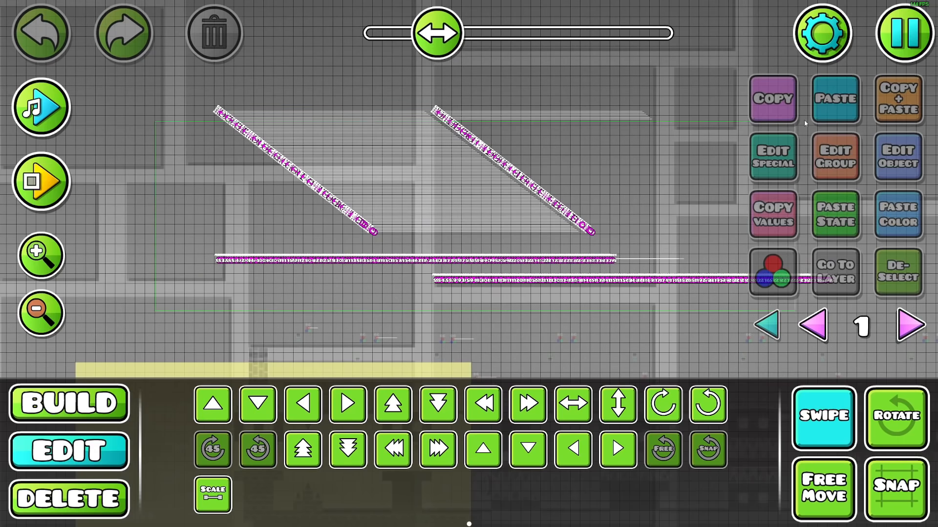
left_click_drag(805, 124, 805, 123)
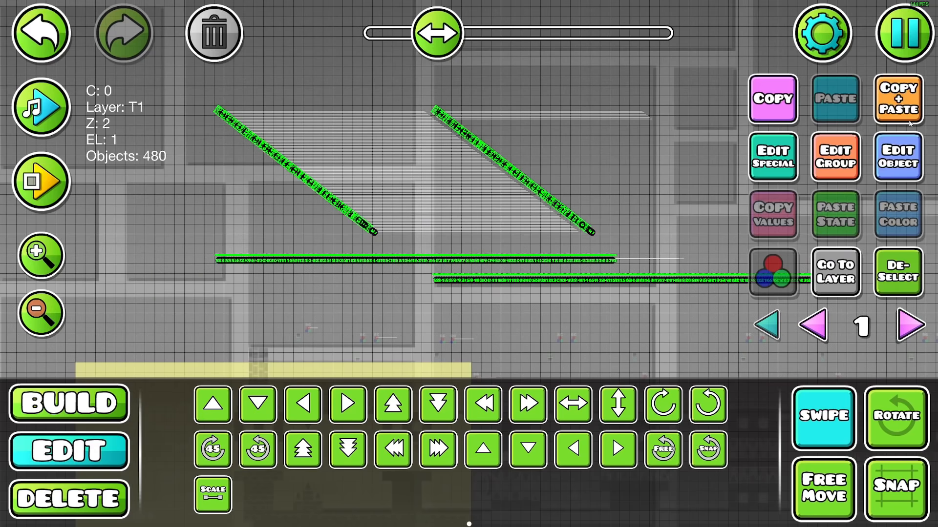
Change the easing of all selected diagonal and horizontal Move triggers to Bounce Out
left_click(903, 163)
left_click(630, 293)
left_click(630, 294)
left_click(630, 294)
left_click(626, 301)
left_click(623, 305)
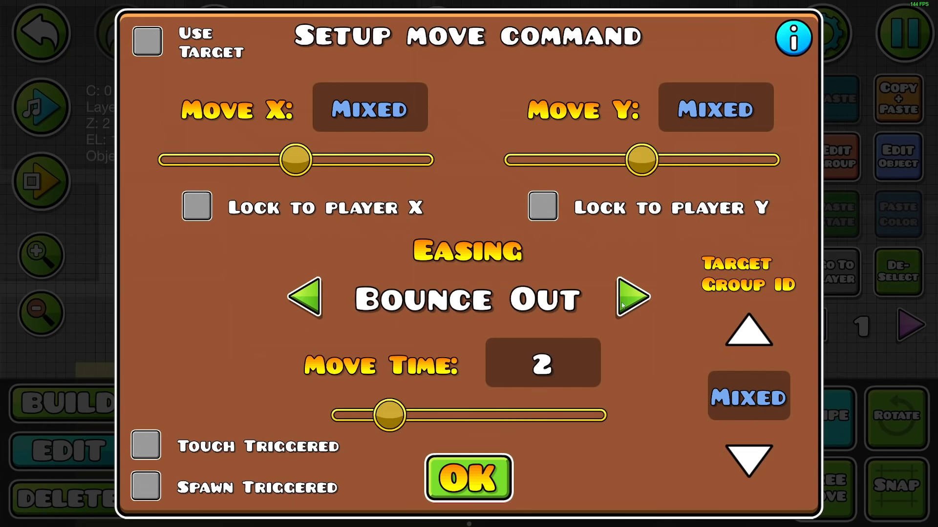
left_click(492, 470)
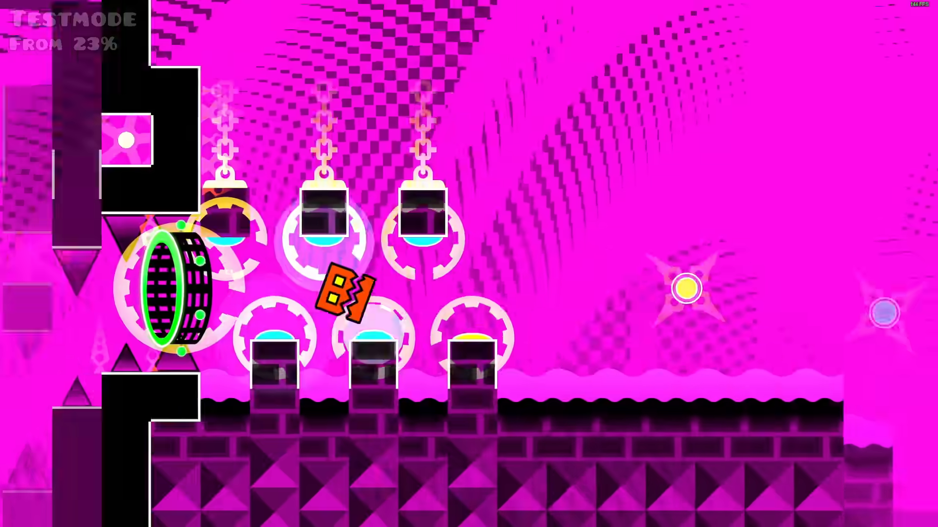
Playtest the level through the tunnel and the section after it to check the squares' wave motion
key("space")
key("space")
key("space")
key("space")
key("space")
key("space")
key("space")
key("space")
key("space")
key("space")
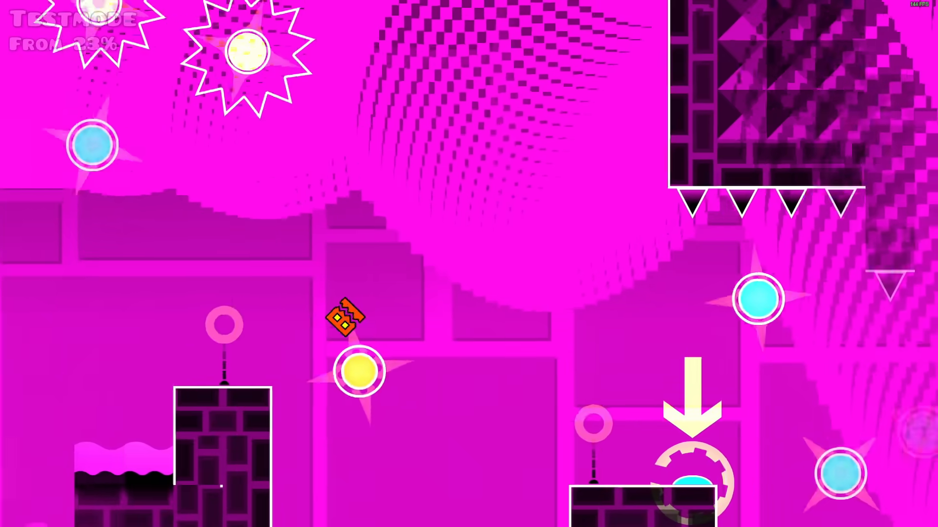
key("space")
key("space")
key("space")
key("space")
key("space")
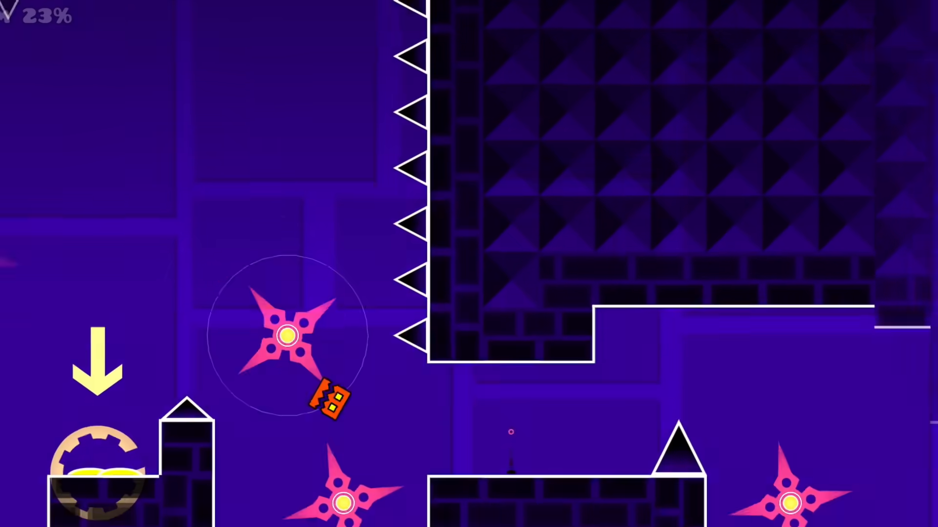
key("Escape")
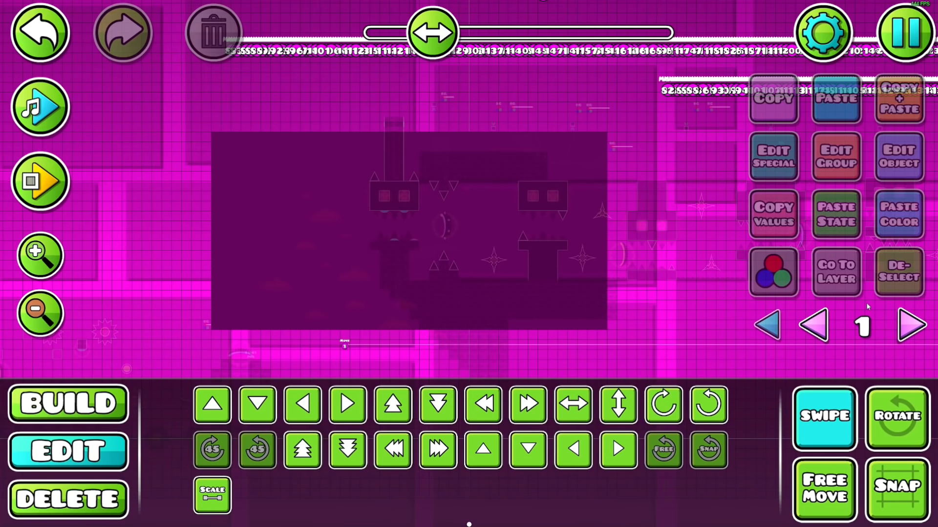
Examine the block of squares with all editor layers shown and review the group IDs of a single square
left_click_drag(375, 272, 613, 334)
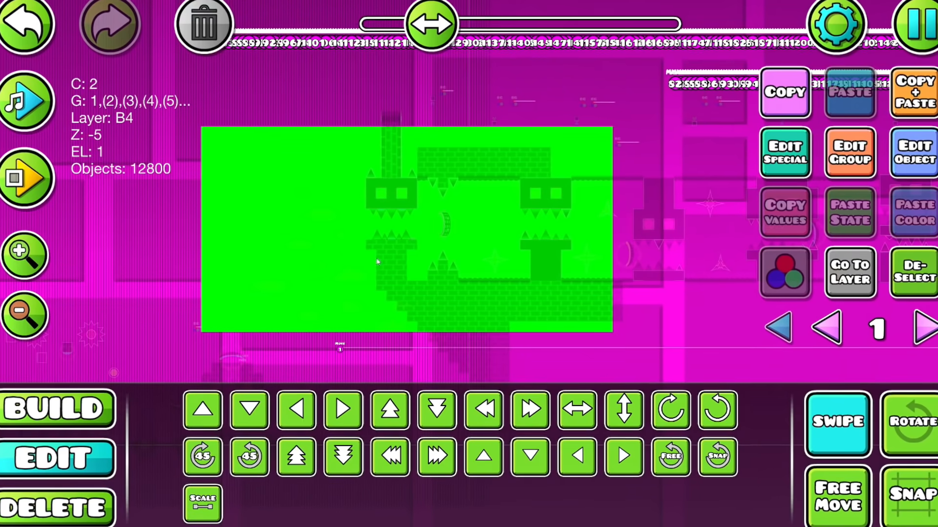
left_click(921, 273)
left_click(844, 427)
left_click(790, 335)
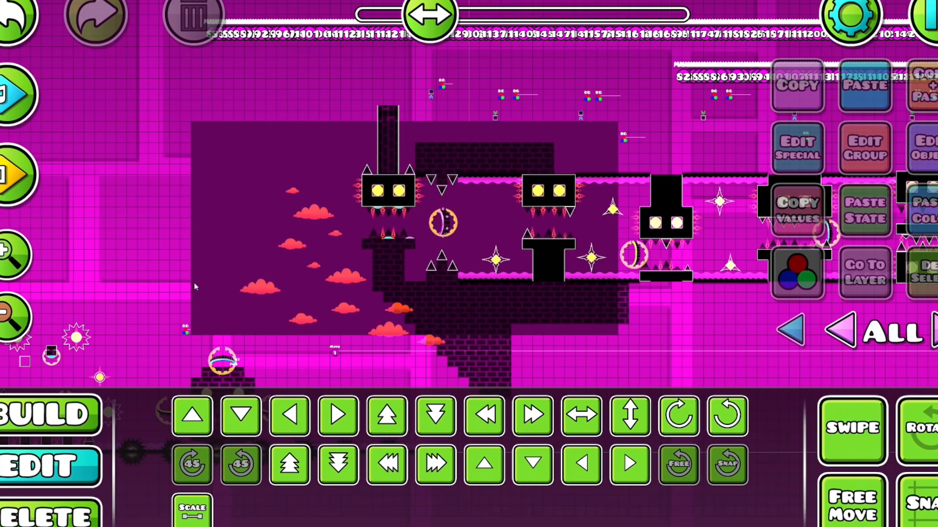
left_click(13, 253)
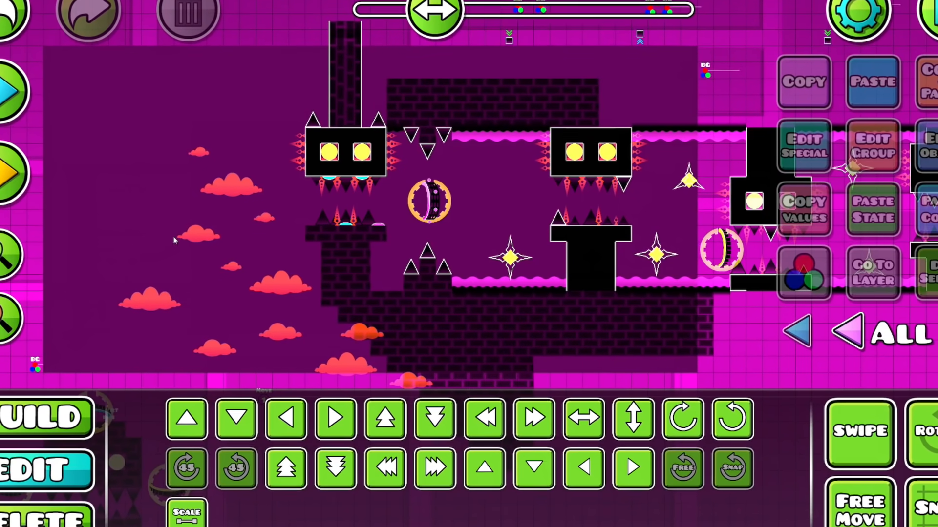
left_click_drag(214, 222, 251, 219)
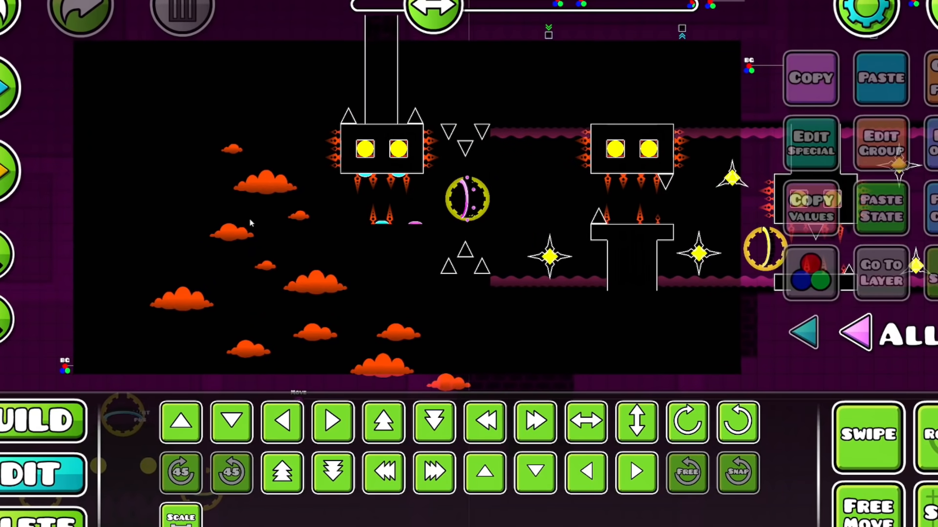
left_click_drag(418, 249, 385, 253)
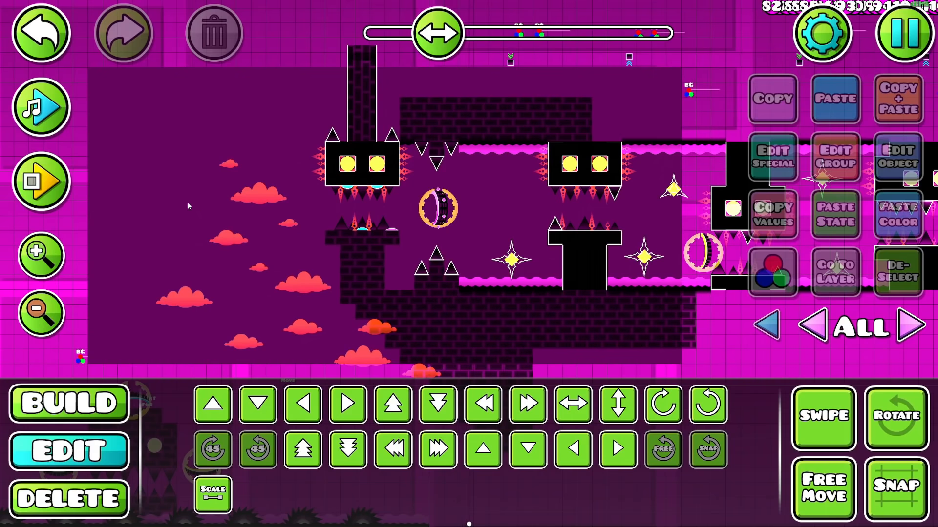
left_click(148, 197)
left_click(882, 151)
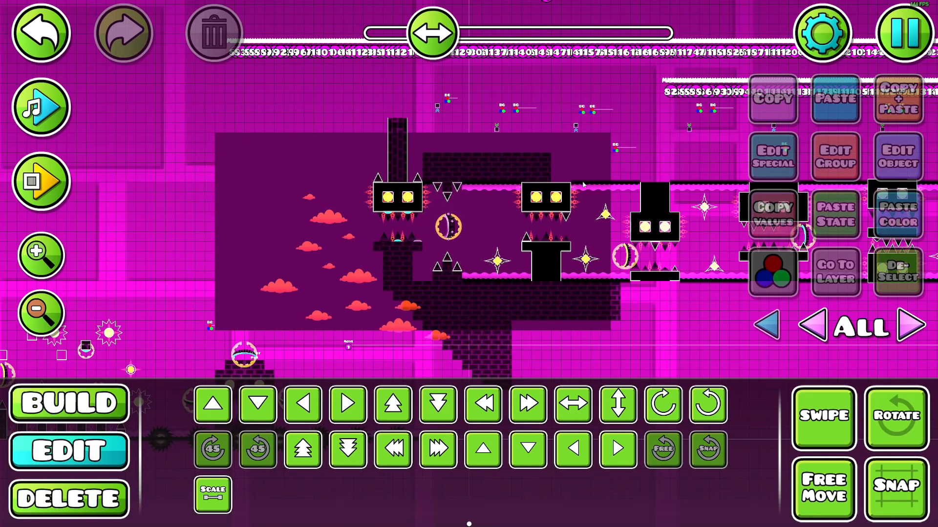
left_click_drag(583, 185, 514, 373)
left_click_drag(595, 248, 431, 228)
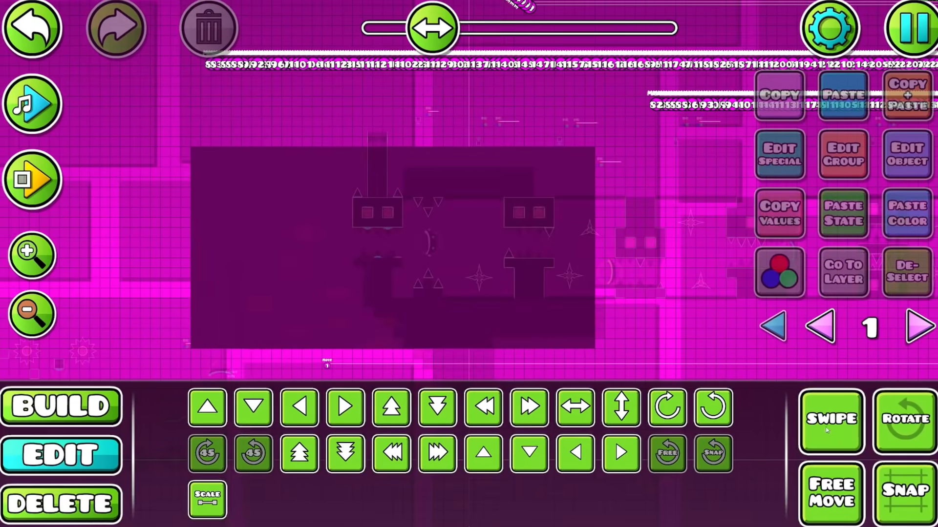
Select the whole block of squares on editor layer 1 and edit their object colour settings
left_click_drag(178, 353, 641, 133)
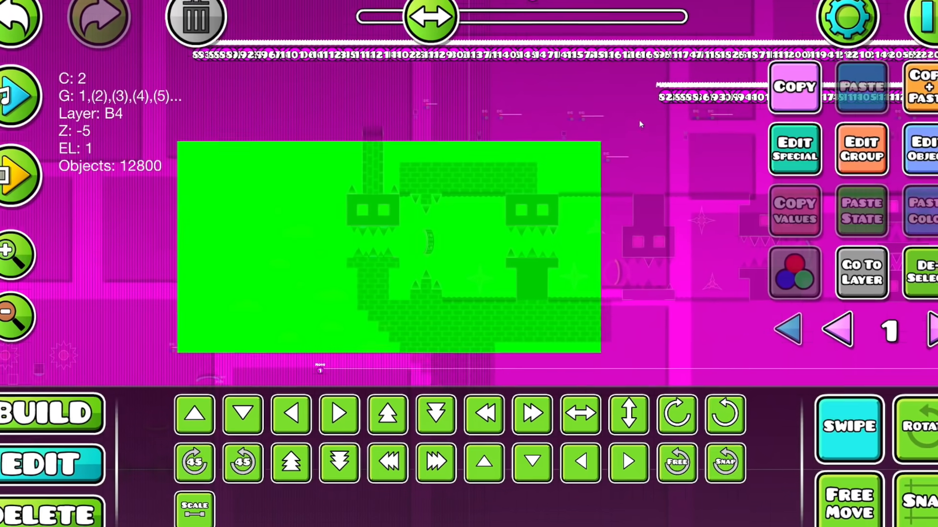
left_click(909, 154)
left_click(295, 326)
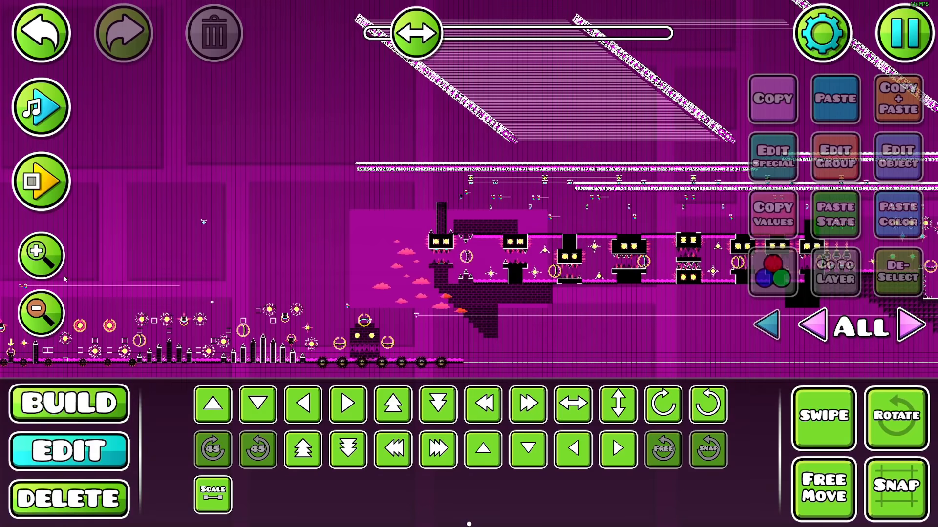
Place a Rotate trigger beneath the group 1 Move trigger, targeting group 1 with Times 360 set to 1
triple_click(45, 257)
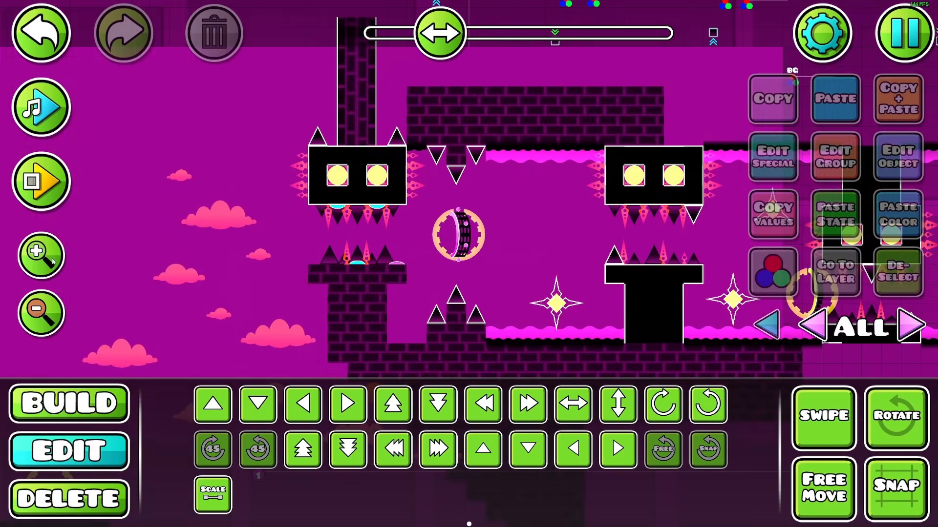
left_click_drag(371, 274, 379, 127)
left_click(79, 404)
left_click_drag(343, 282, 377, 188)
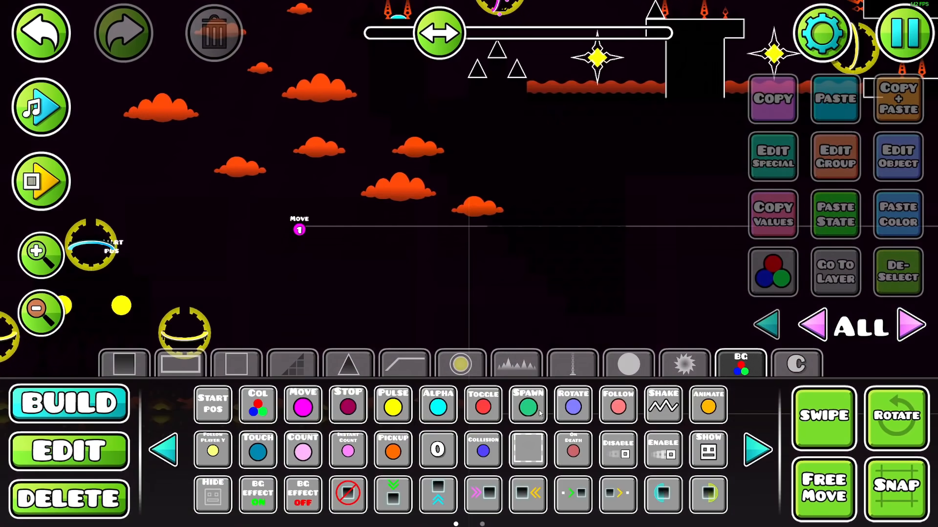
left_click(574, 413)
left_click(299, 266)
left_click(896, 175)
left_click(641, 348)
type("1")
left_click(663, 84)
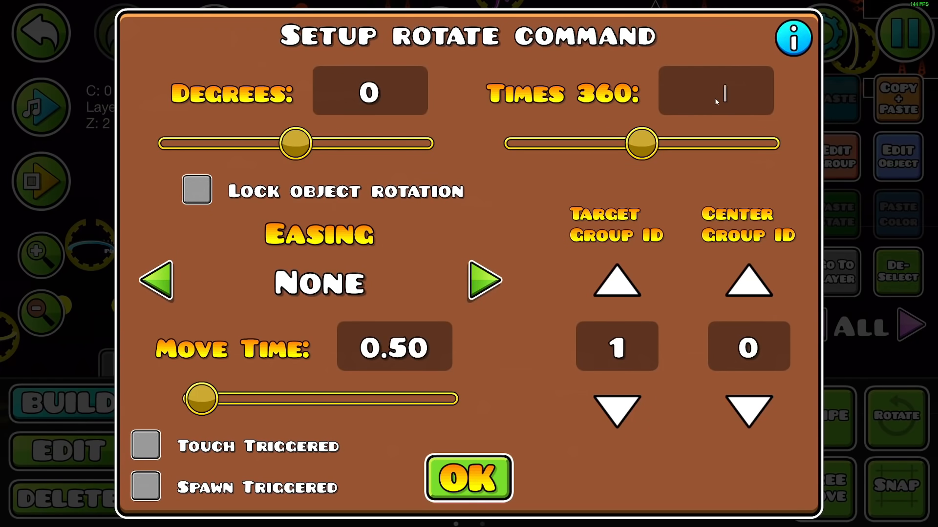
type("1")
left_click(394, 346)
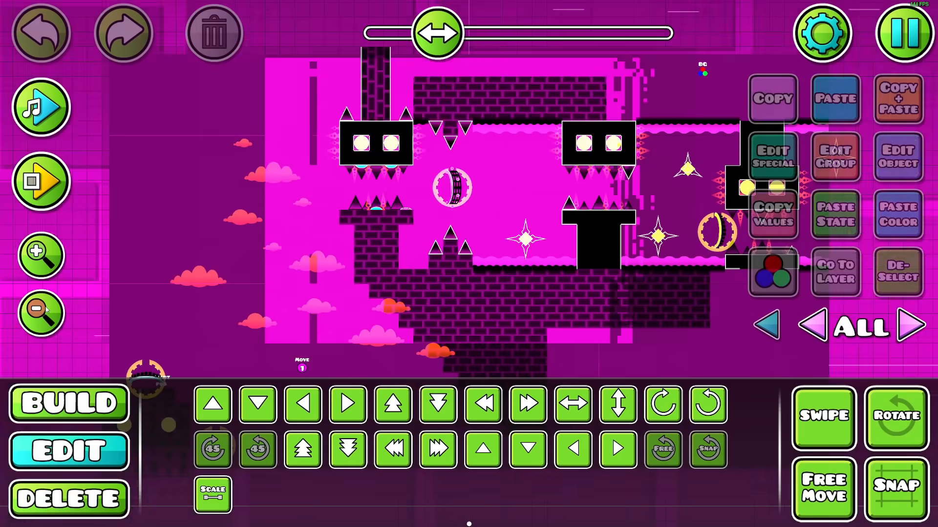
Select the entire enlarged block of squares on editor layer 4
left_click(41, 311)
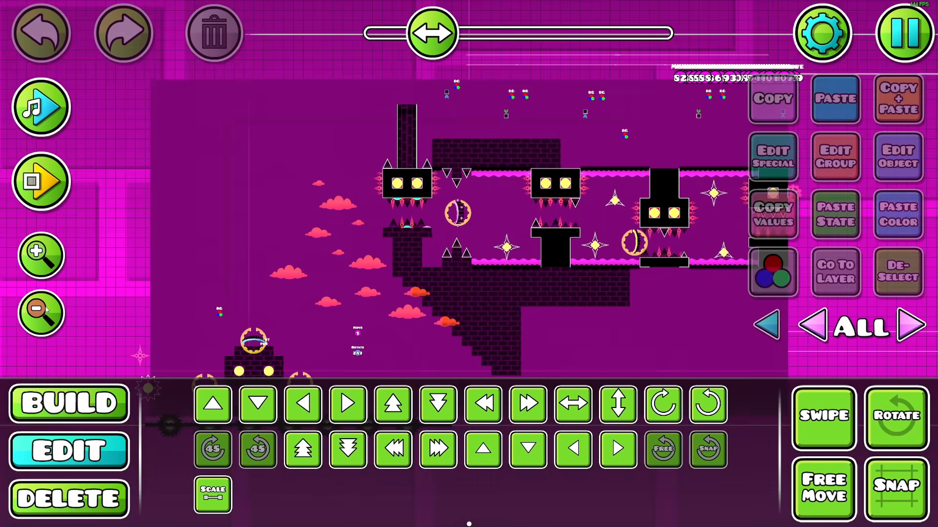
left_click_drag(444, 340, 417, 340)
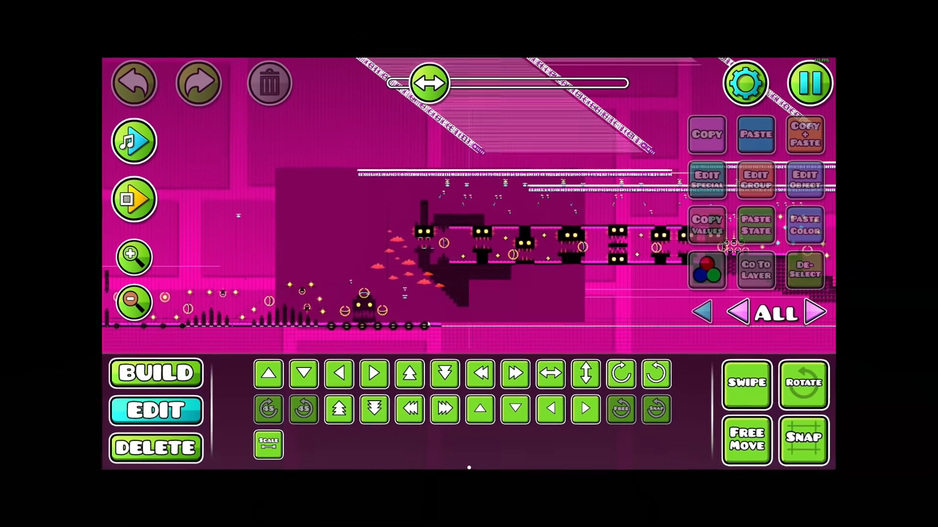
left_click_drag(168, 177, 534, 362)
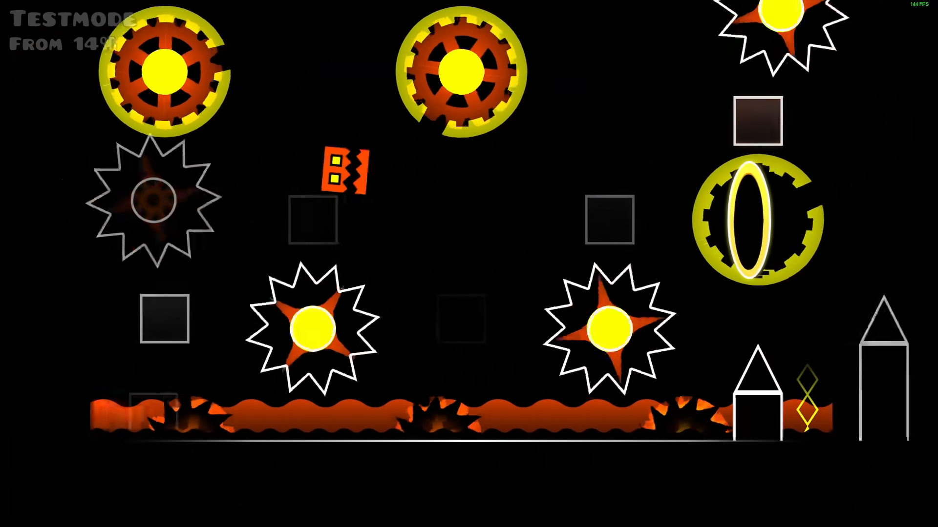
Playtest the level from the earlier start position into the tunnel to check the block's motion and transition effect
key("space")
key("space")
key("space")
key("space")
key("space")
key("space")
key("space")
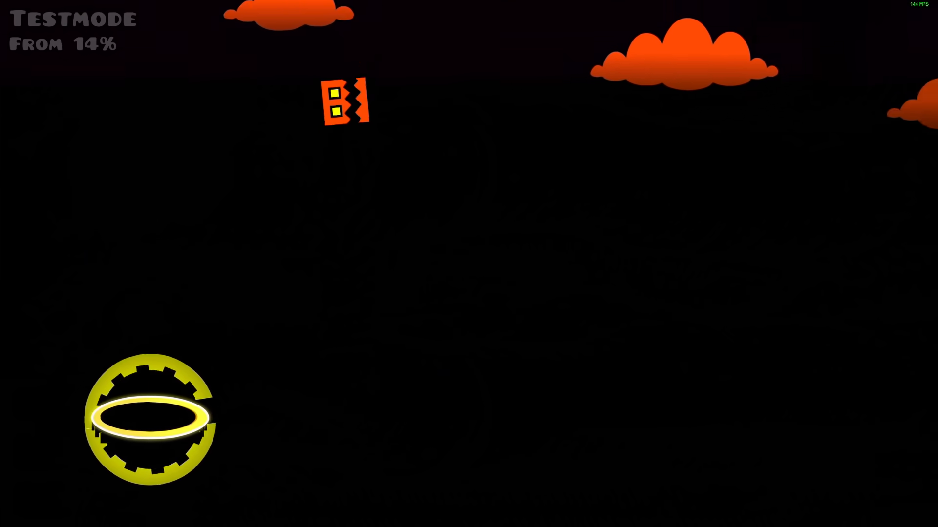
key("space")
key("space")
key("space")
key("space")
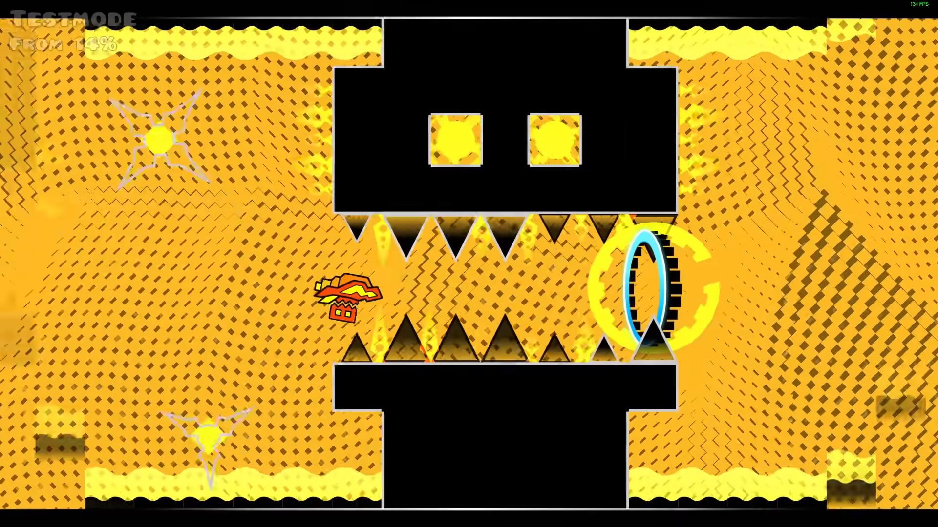